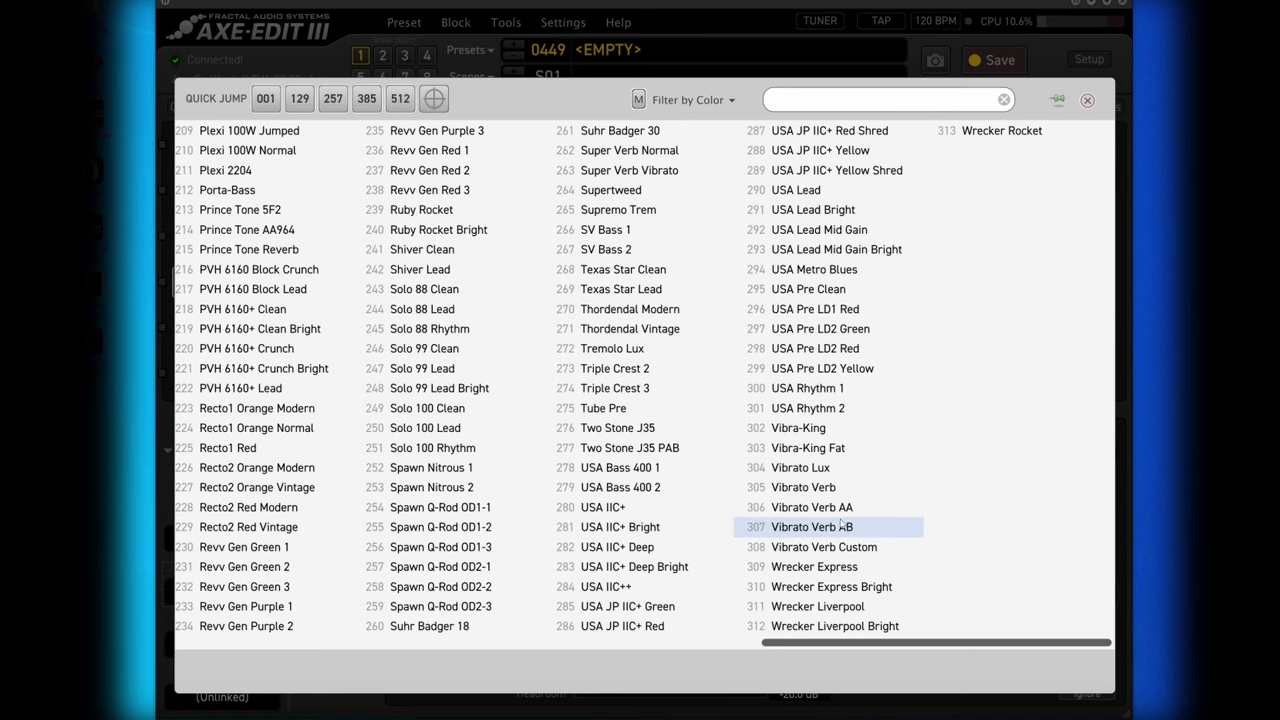
Step: Choose Vibrato Verb AA as the amp model and add a Cab 1 block directly after the amp
left_click(843, 510)
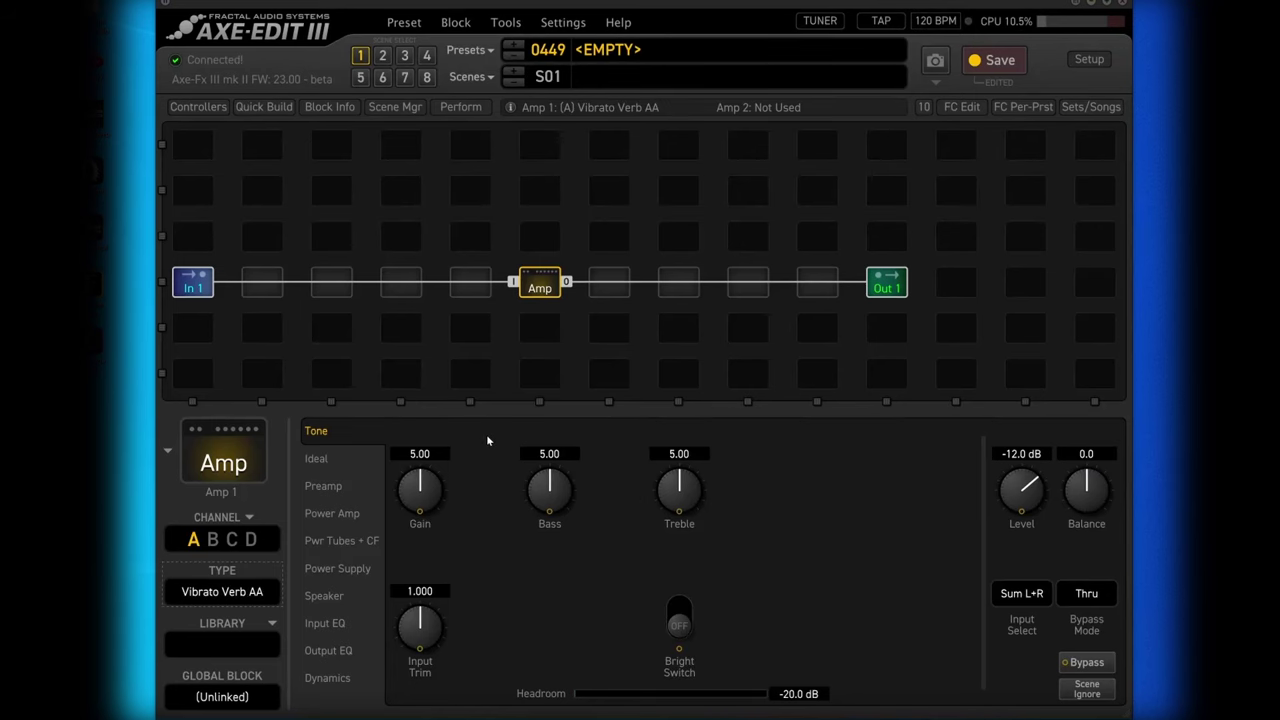
left_click(605, 285)
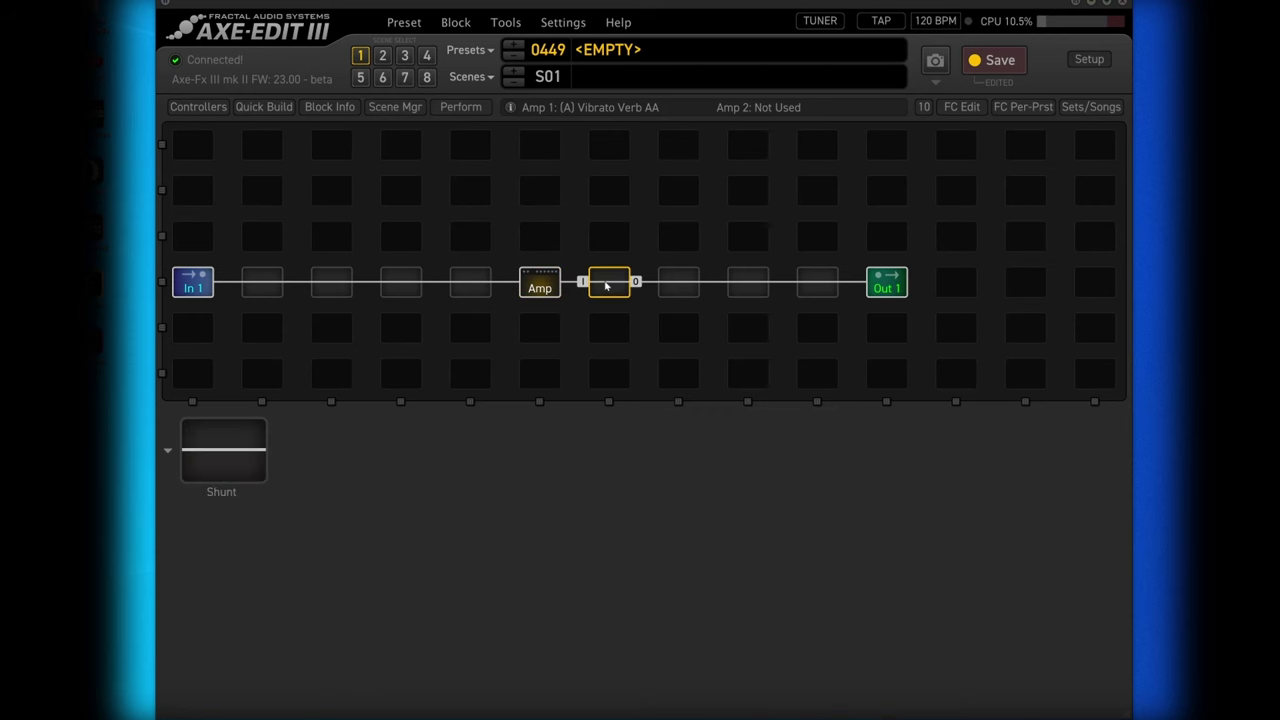
right_click(599, 292)
mouse_move(572, 345)
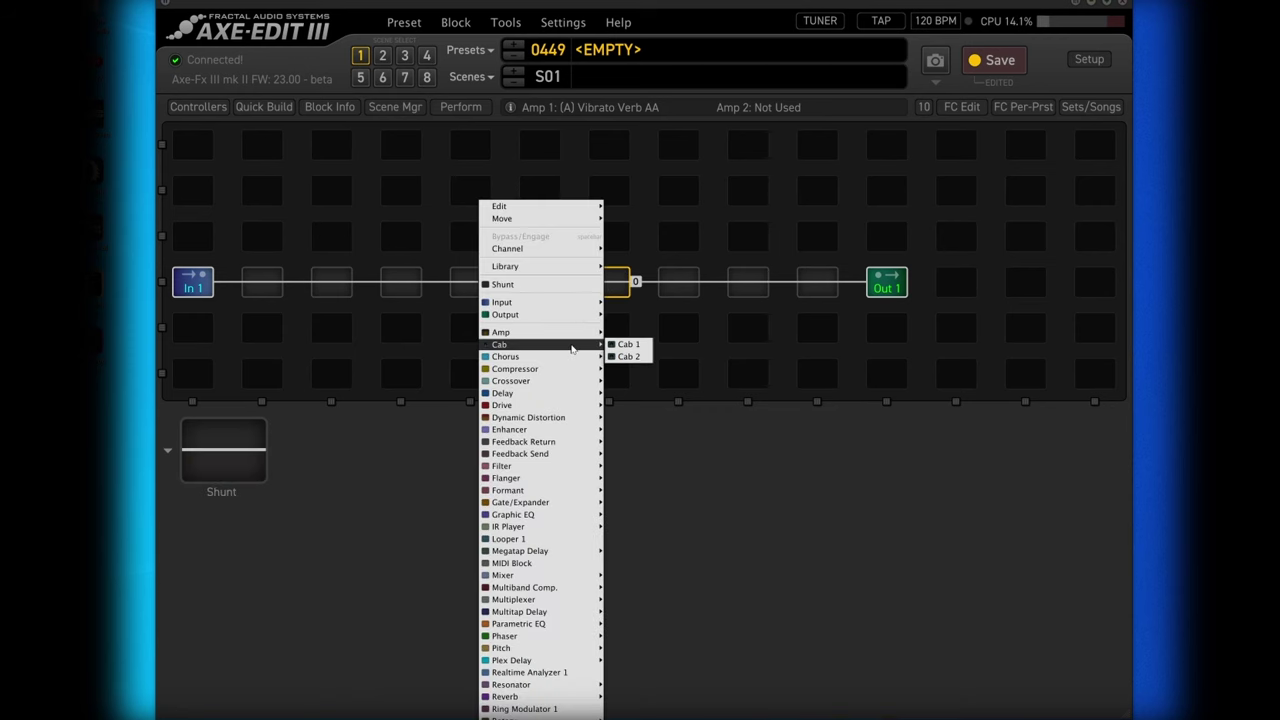
left_click(626, 345)
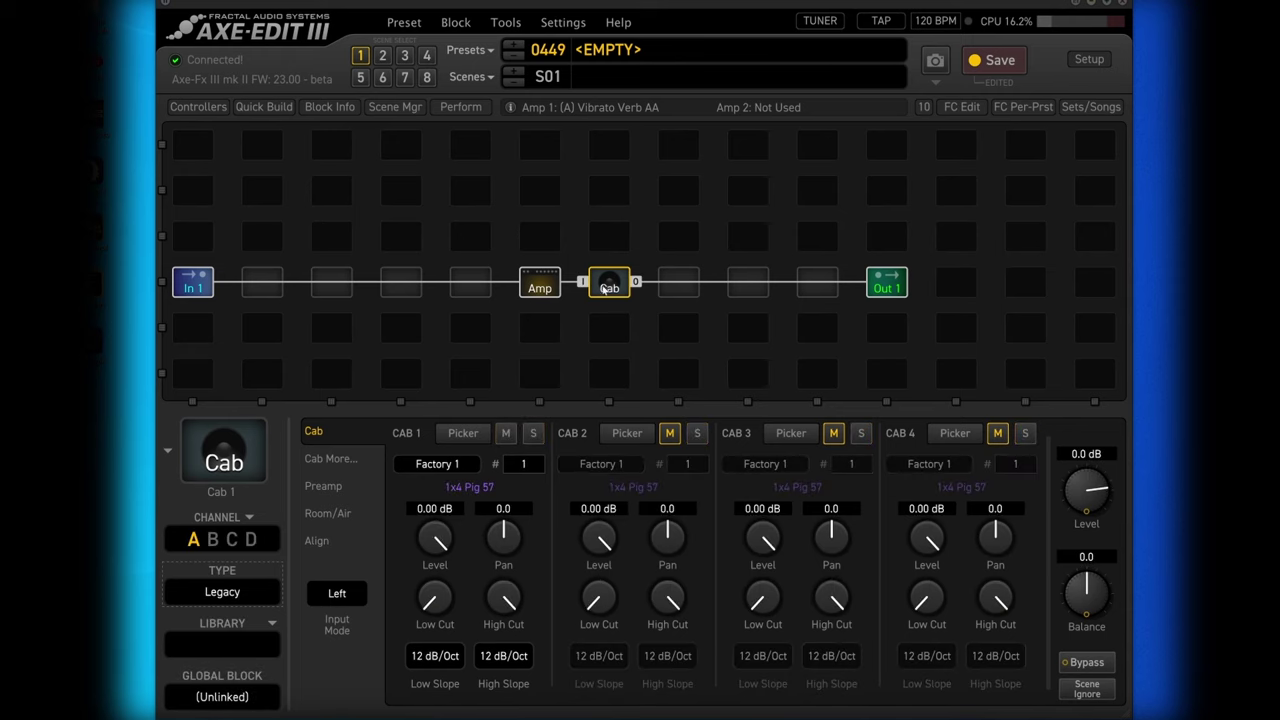
Step: Set the cab block's type to Dyna-Cab, choose 1x15 Vibratoverb for Cab 1, and place its mic at position 6.13, distance 1.68 cm
left_click(226, 591)
left_click(215, 609)
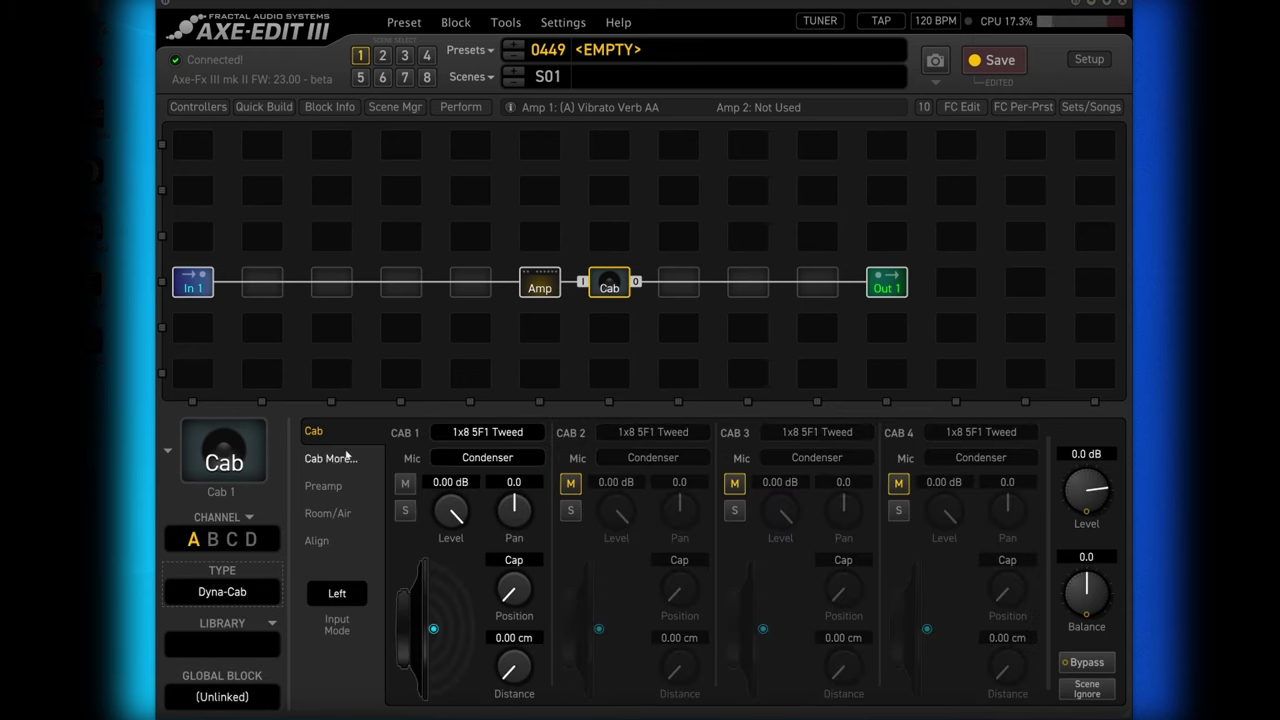
left_click(488, 436)
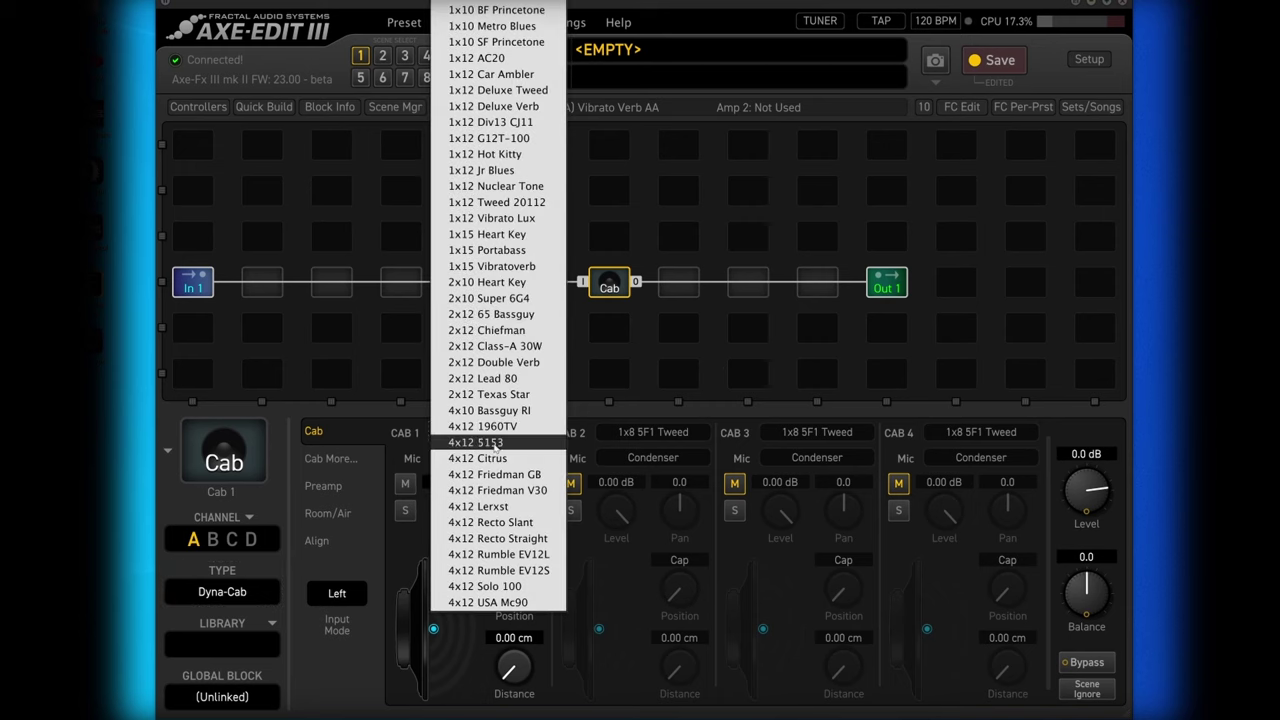
left_click(506, 267)
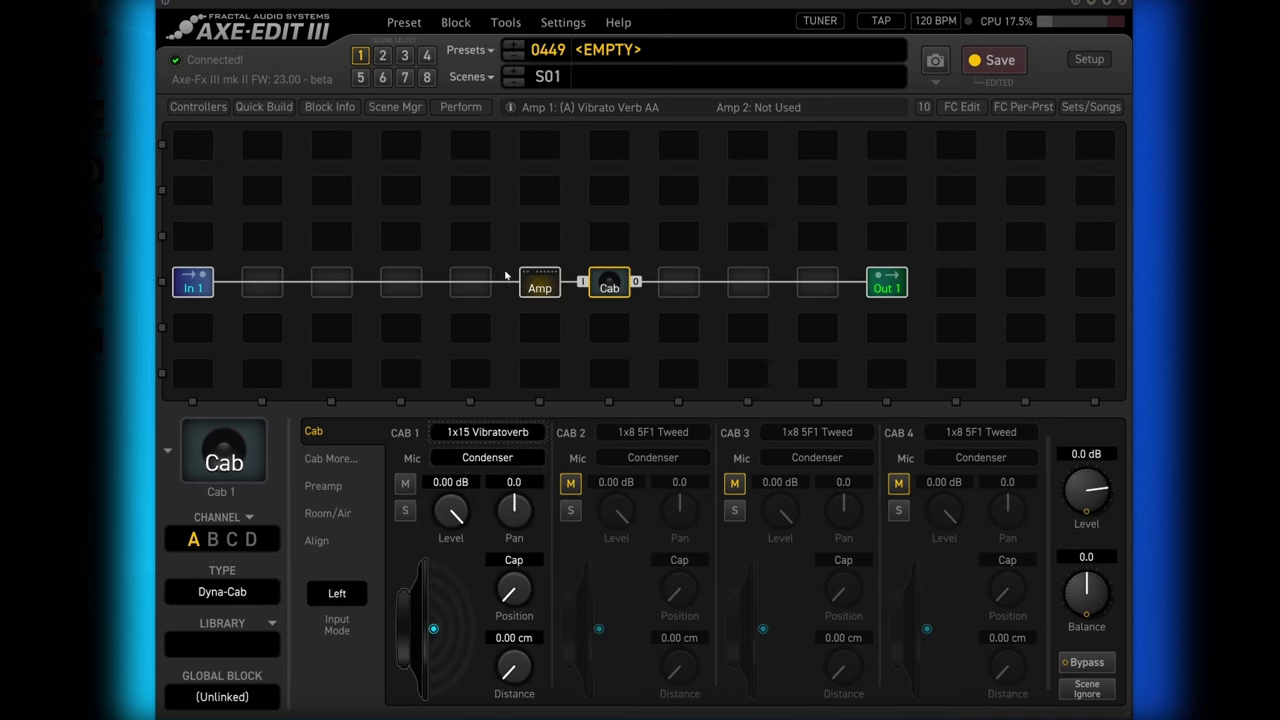
left_click_drag(435, 630, 441, 583)
Step: Set the amp's gain to 3.00, bass to 4.57, treble to 5.10 and level to -4.5 dB
left_click(540, 282)
left_click_drag(420, 490, 421, 474)
left_click_drag(548, 490, 538, 508)
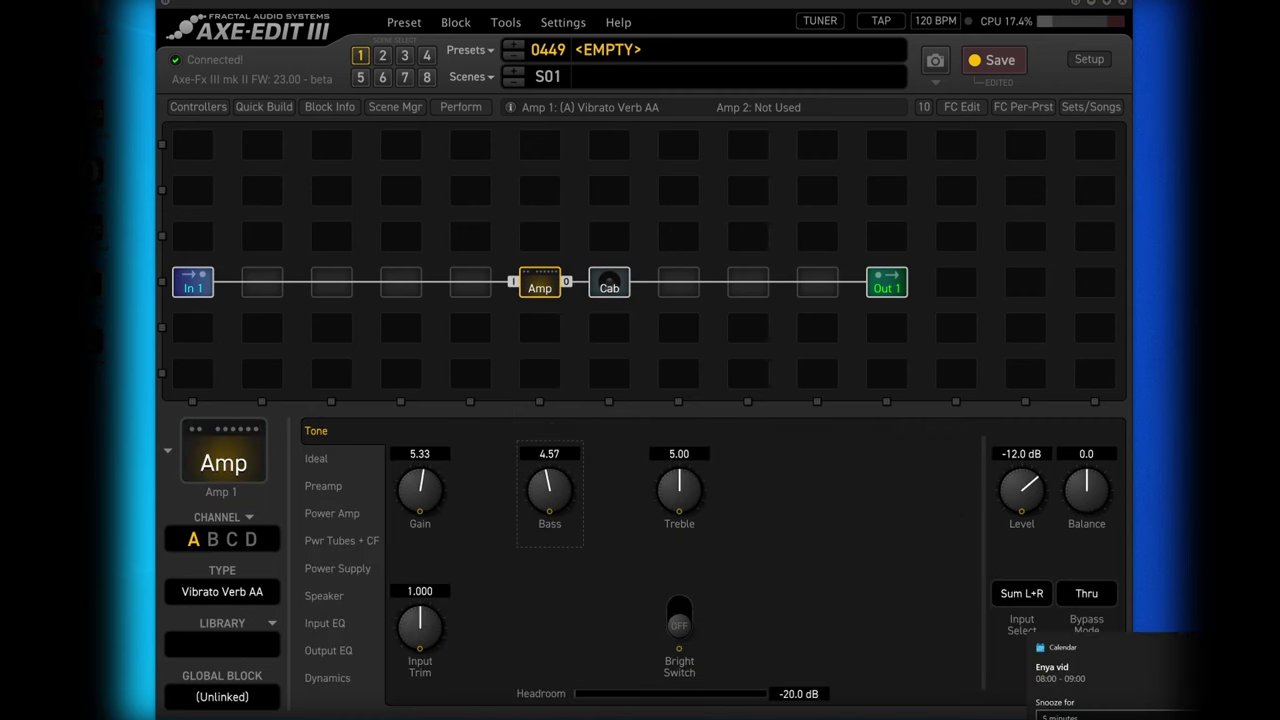
left_click_drag(684, 490, 680, 484)
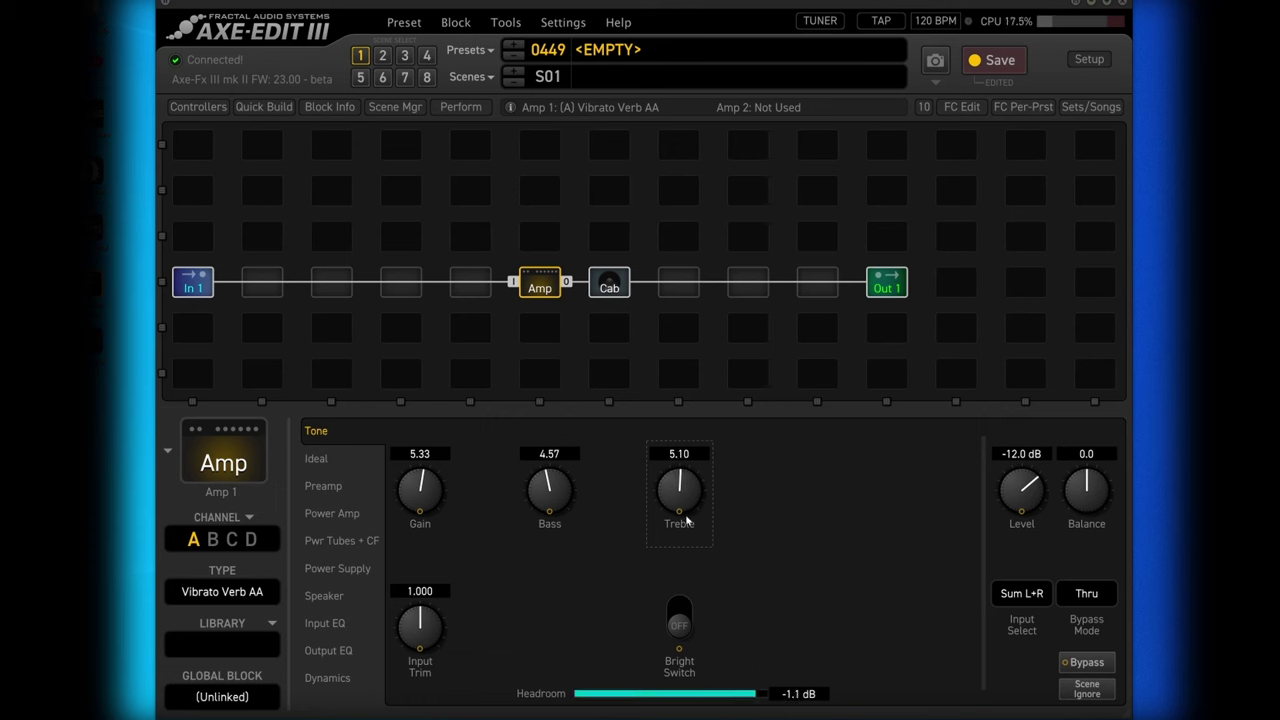
left_click_drag(440, 476, 393, 578)
left_click_drag(1014, 499, 1013, 439)
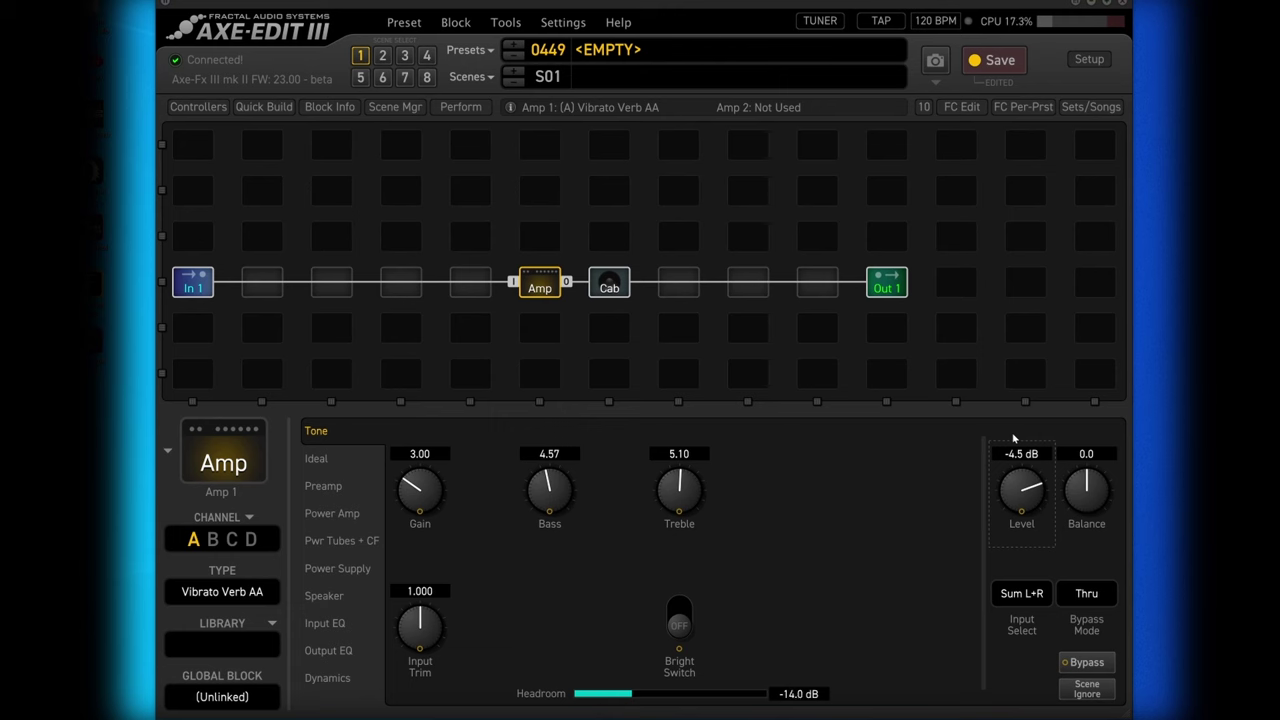
Step: Shift the Cab block one slot further from the amp, leaving an empty slot between them
left_click_drag(803, 289, 680, 290)
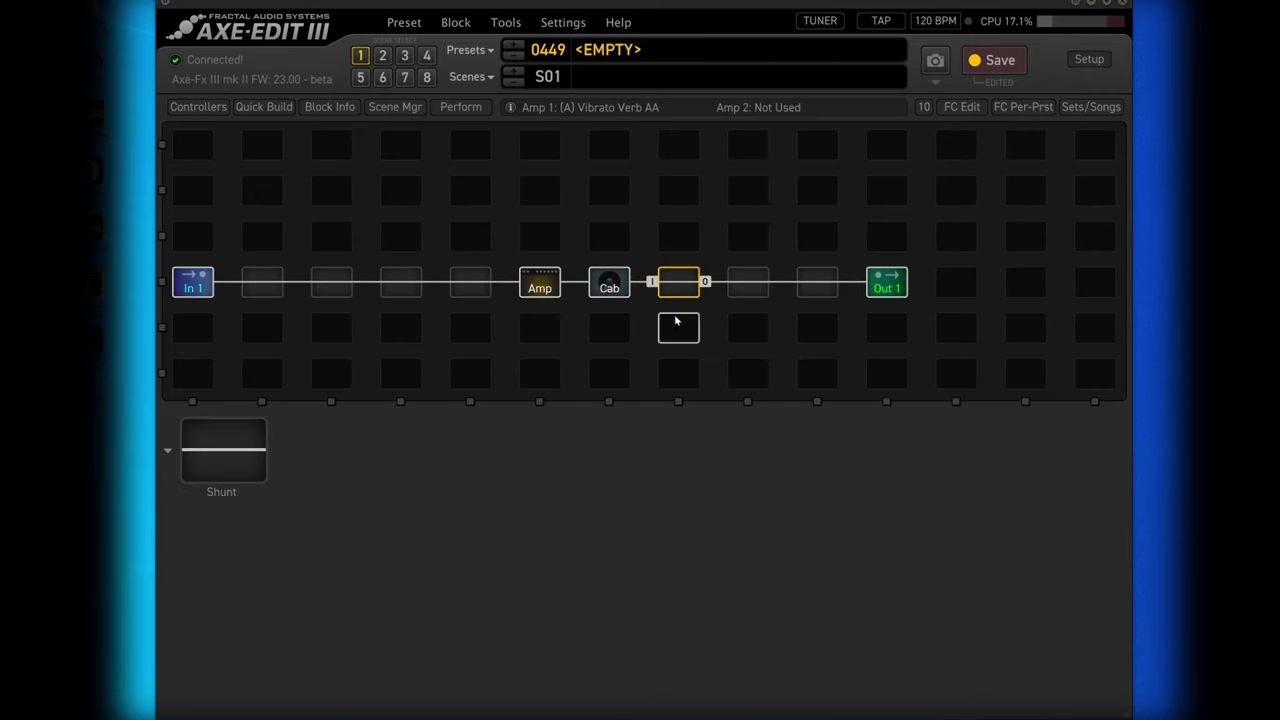
key("Left")
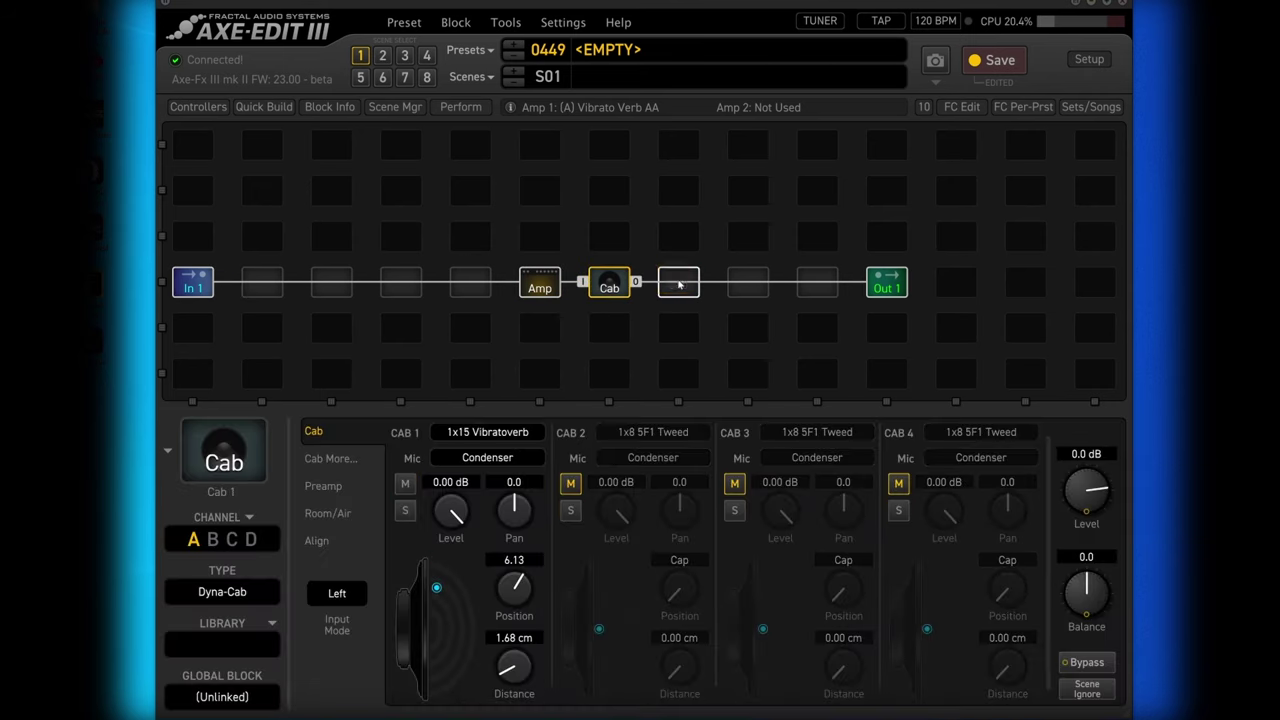
left_click_drag(678, 285, 611, 292)
left_click(610, 289)
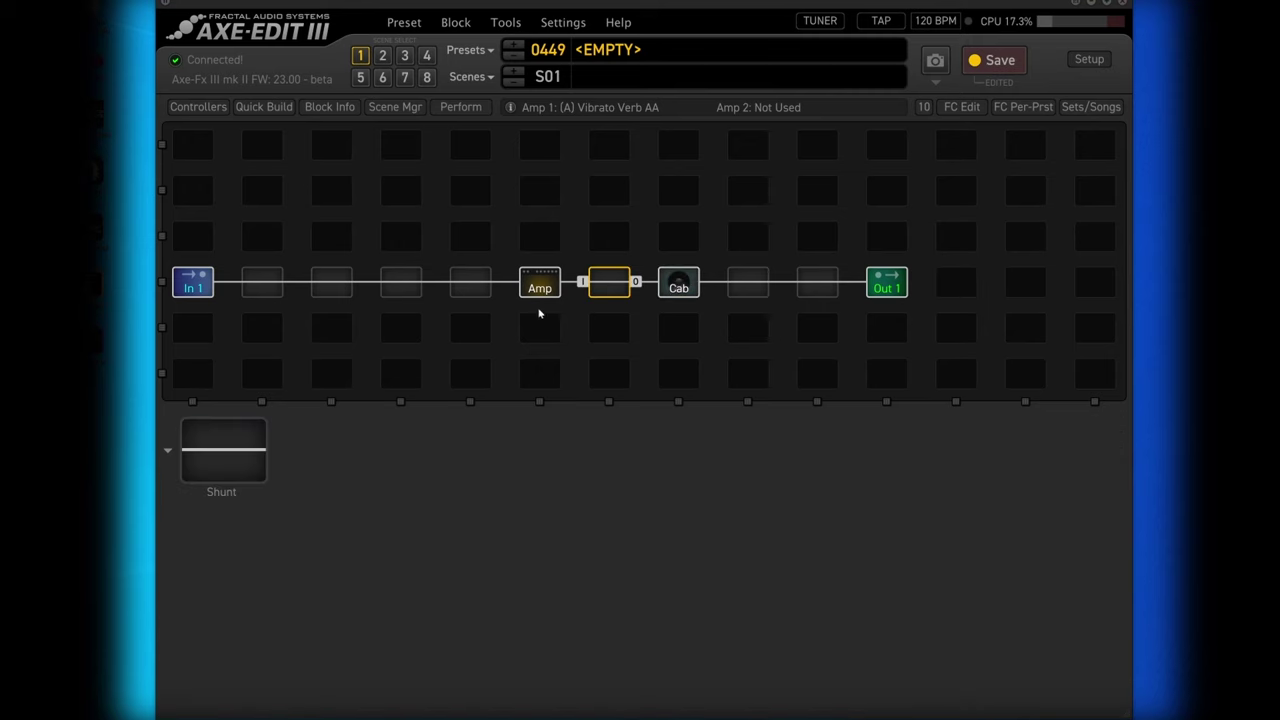
Step: Insert a Tremolo/Panner 1 block between the amp and cab and set its type to Optical Trem
right_click(597, 284)
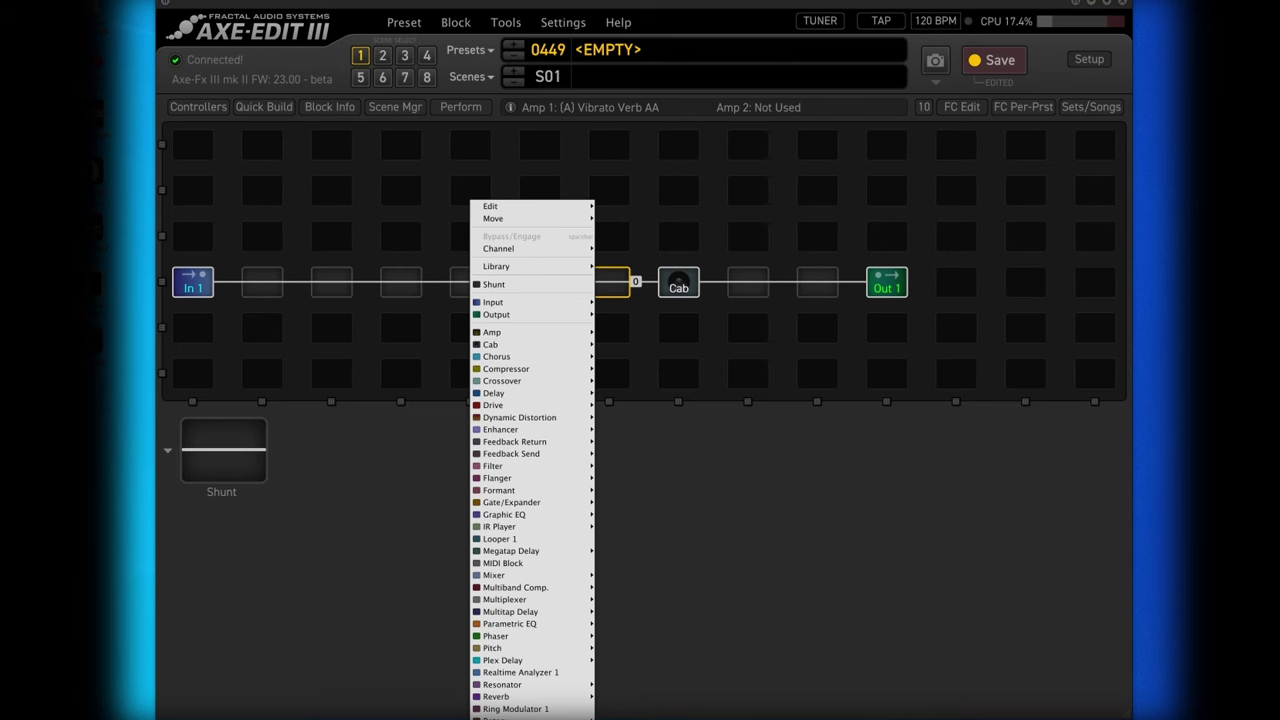
left_click(530, 716)
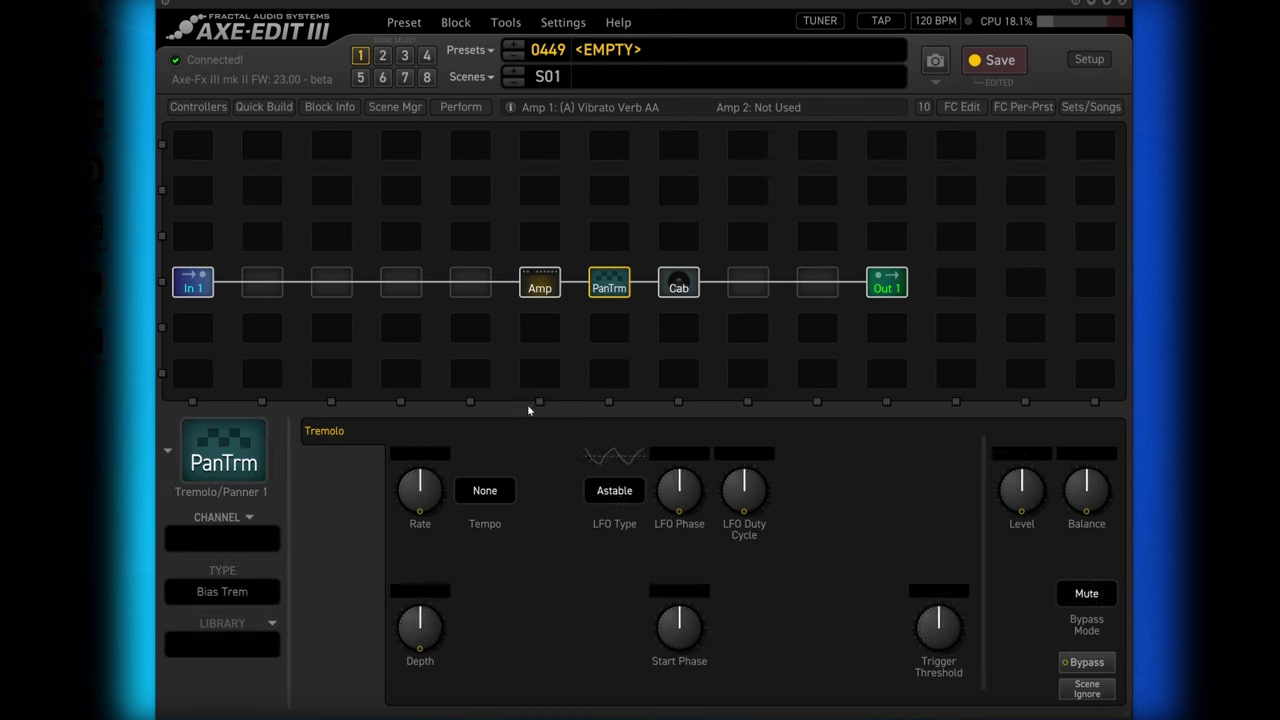
left_click(227, 595)
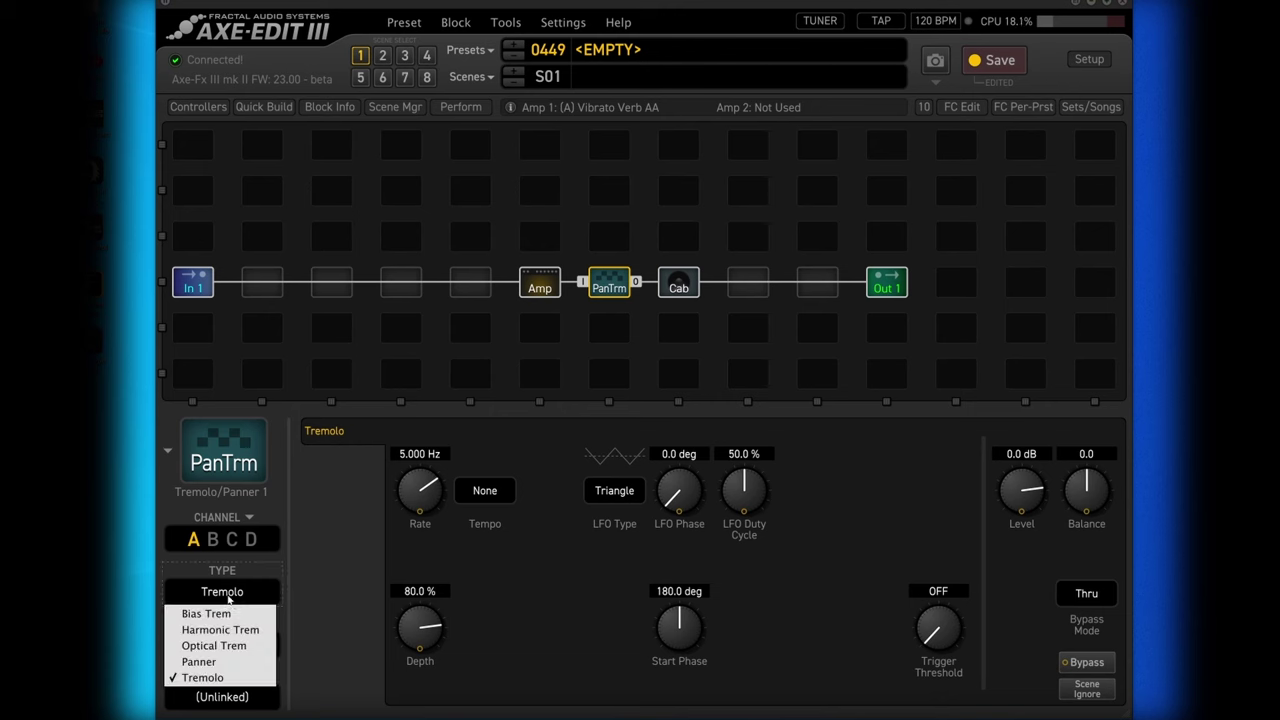
left_click(238, 645)
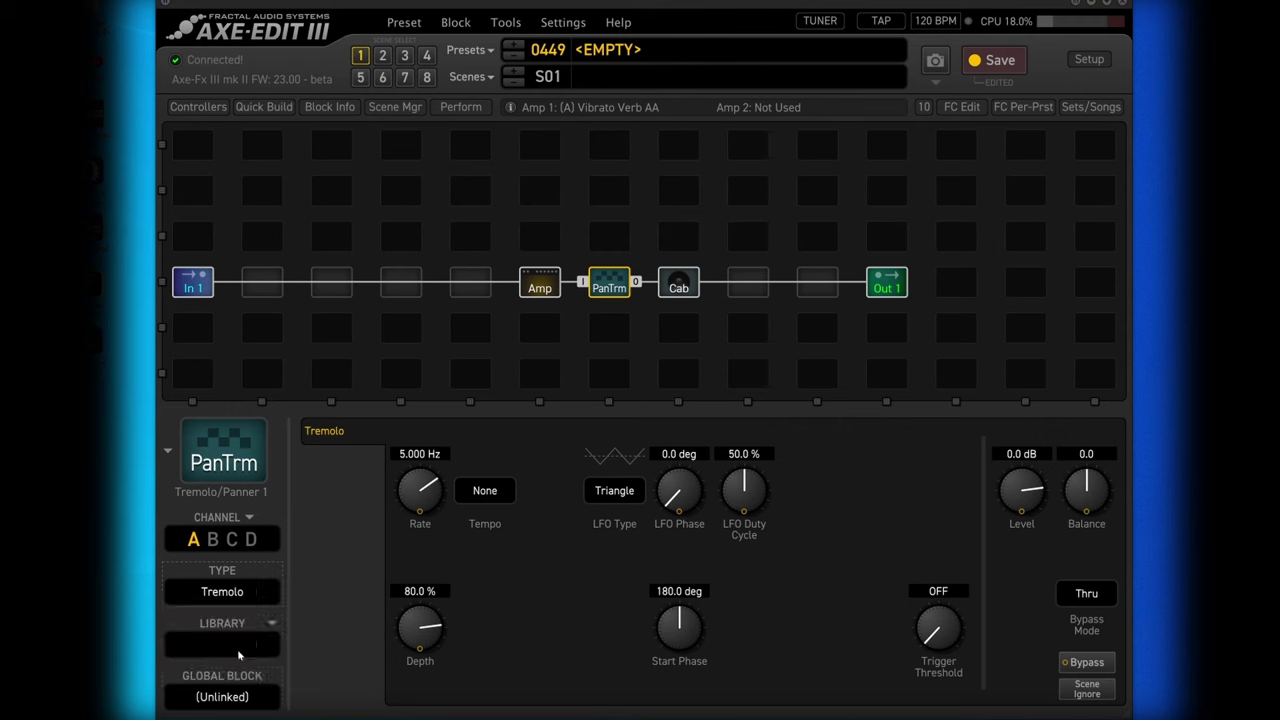
left_click(247, 595)
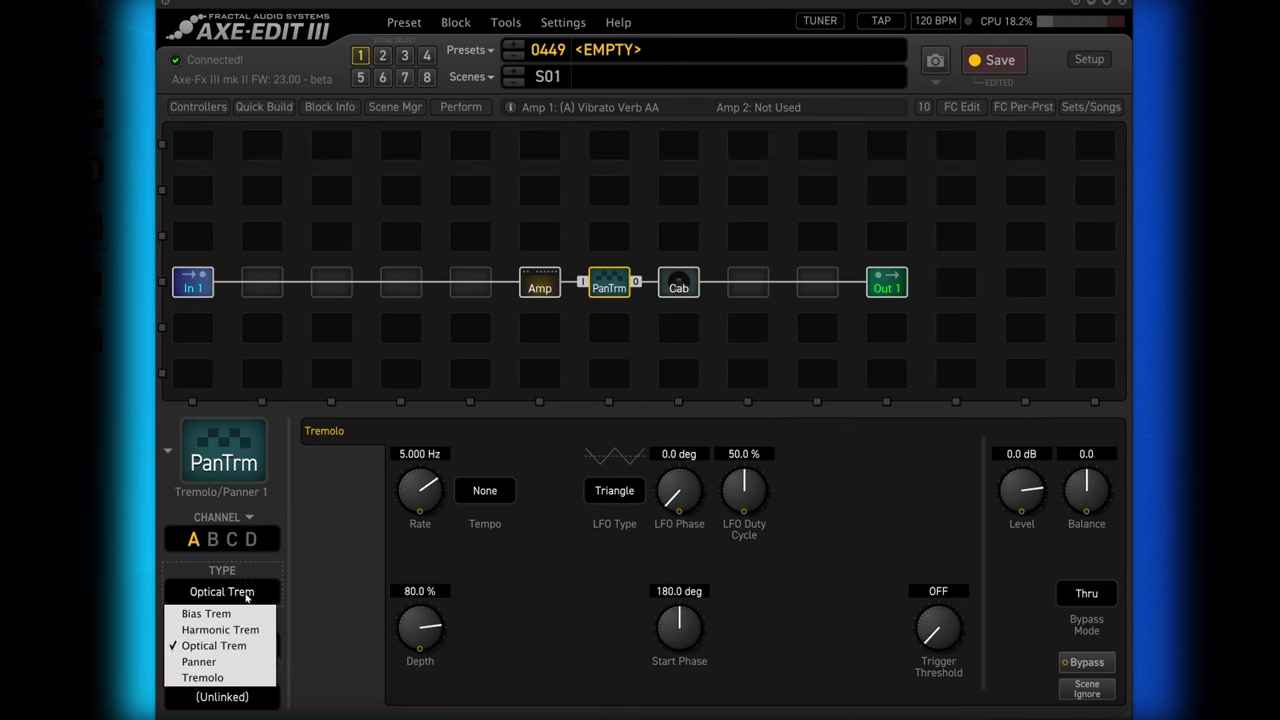
left_click(247, 595)
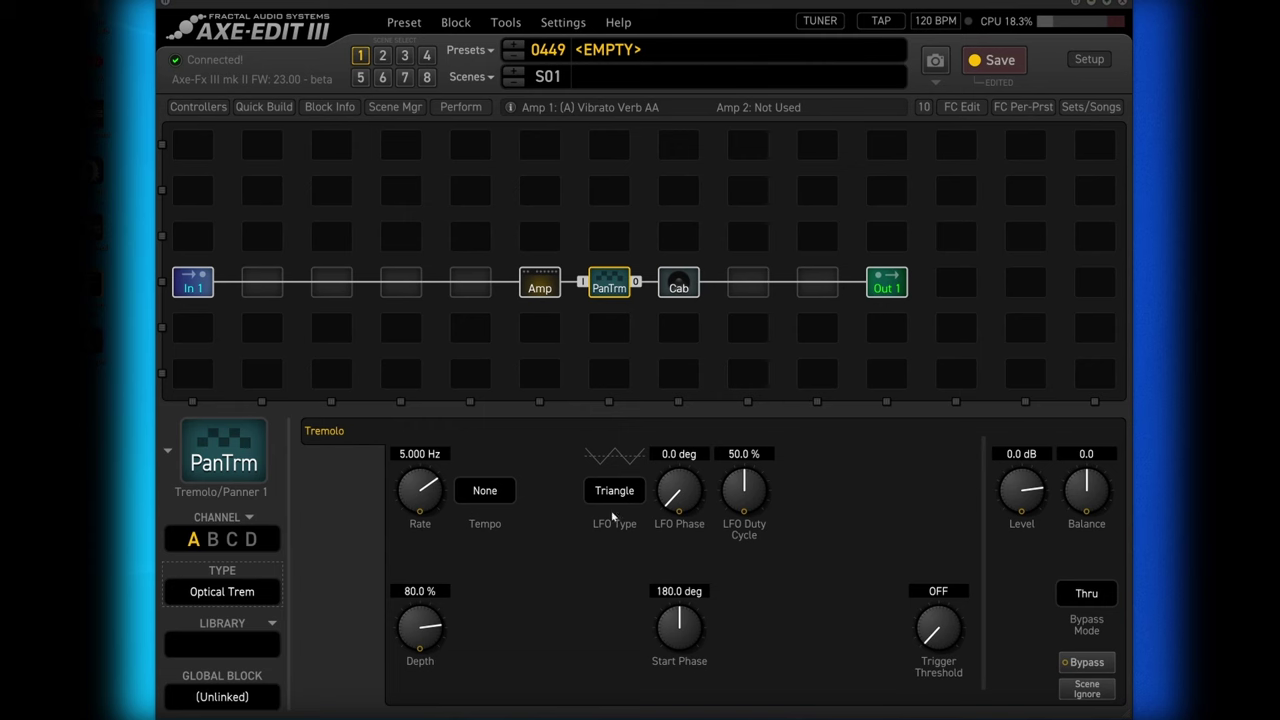
Step: Slow the tremolo rate to about 1.5 Hz, set the LFO type to Astable, and fine-tune the rate and depth
left_click_drag(414, 494, 401, 597)
left_click(622, 494)
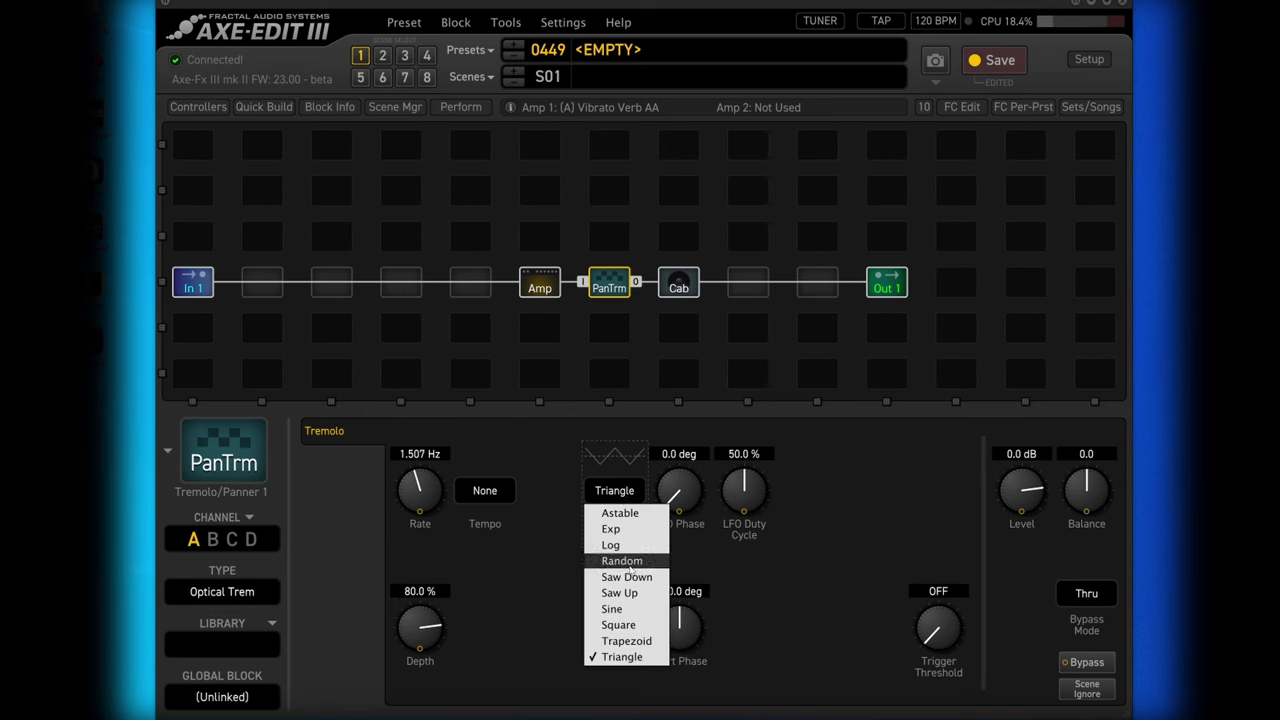
left_click(620, 513)
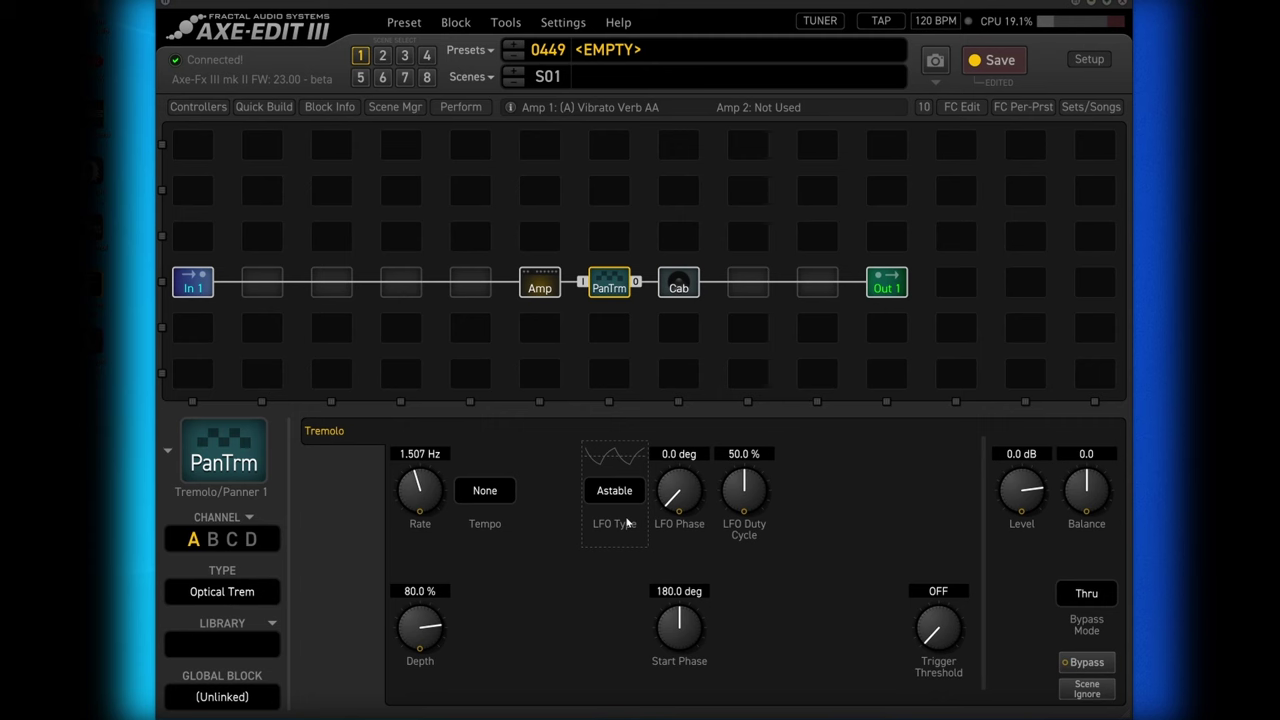
left_click_drag(437, 494, 436, 485)
mouse_move(416, 632)
left_mouse_down()
mouse_move(414, 718)
mouse_move(432, 641)
left_mouse_up()
Step: Shift the Amp block one slot towards the input, leaving an empty slot before the tremolo
left_click(752, 285)
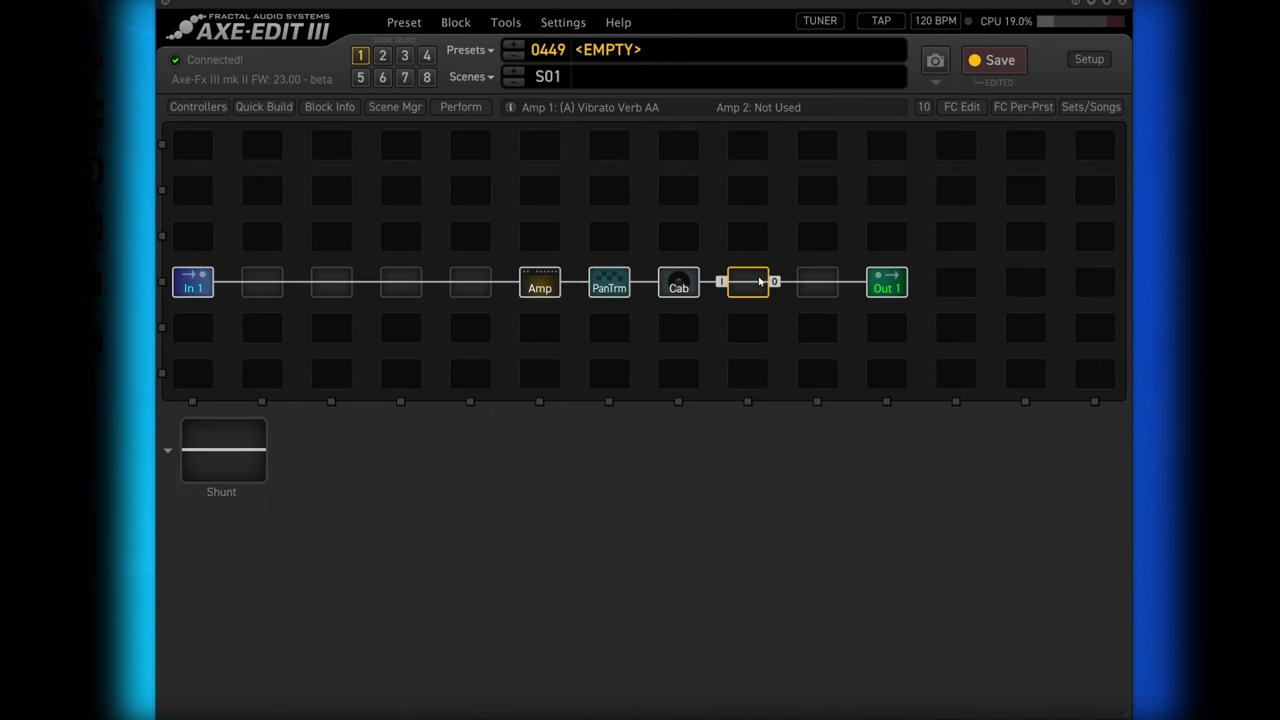
mouse_move(684, 287)
left_mouse_down()
mouse_move(740, 293)
mouse_move(680, 284)
left_mouse_up()
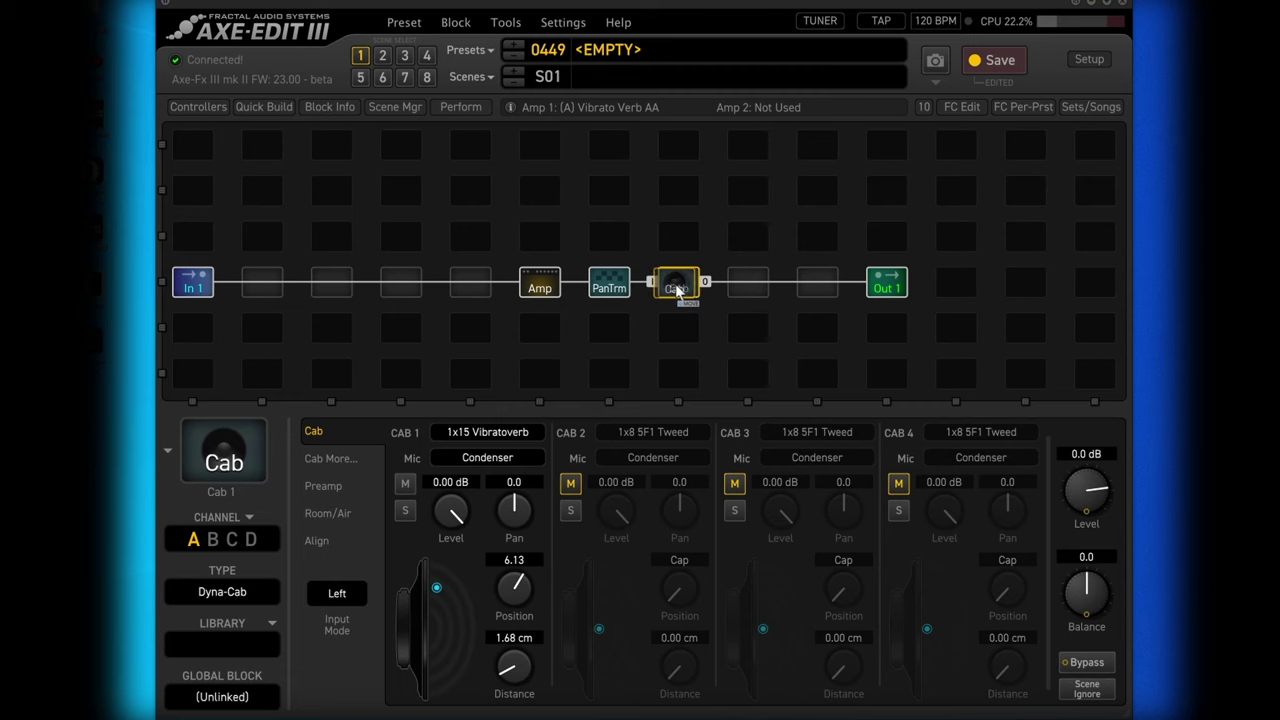
left_click_drag(540, 290, 470, 288)
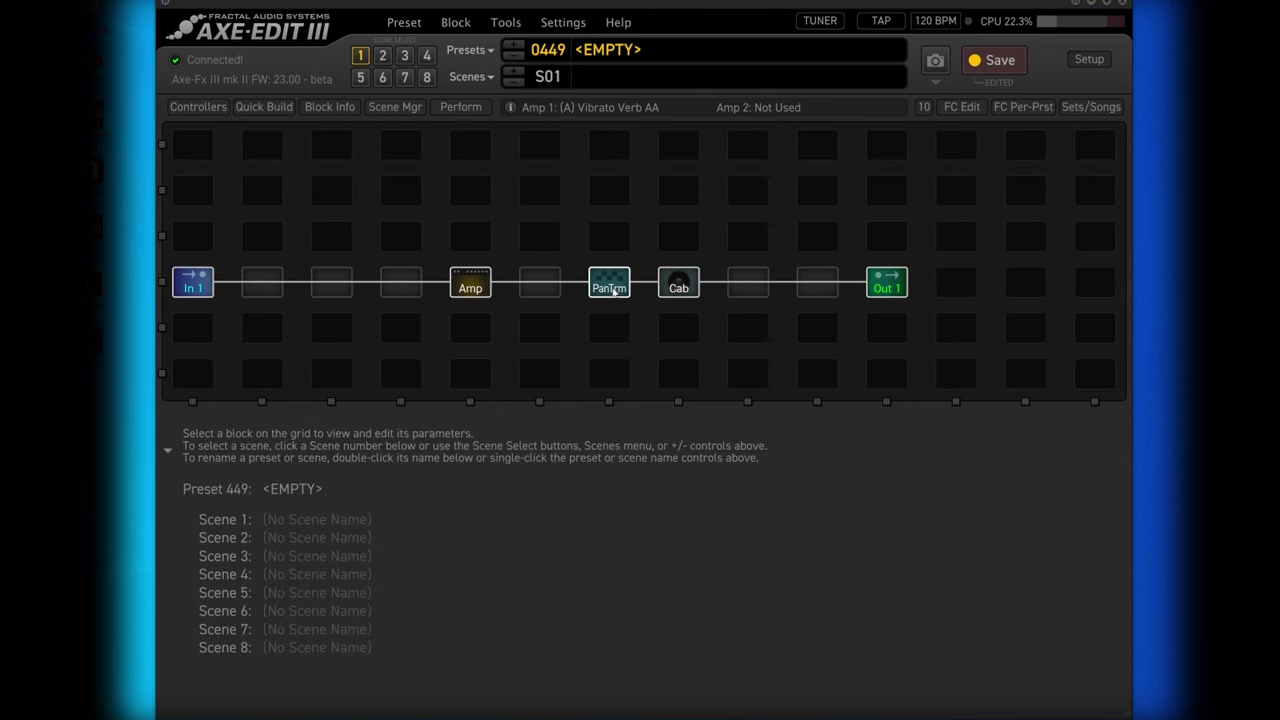
left_click_drag(615, 290, 607, 290)
Step: Insert a Reverb 1 block between the amp and tremolo and set its type to Tube Spring
left_click(543, 290)
right_click(543, 290)
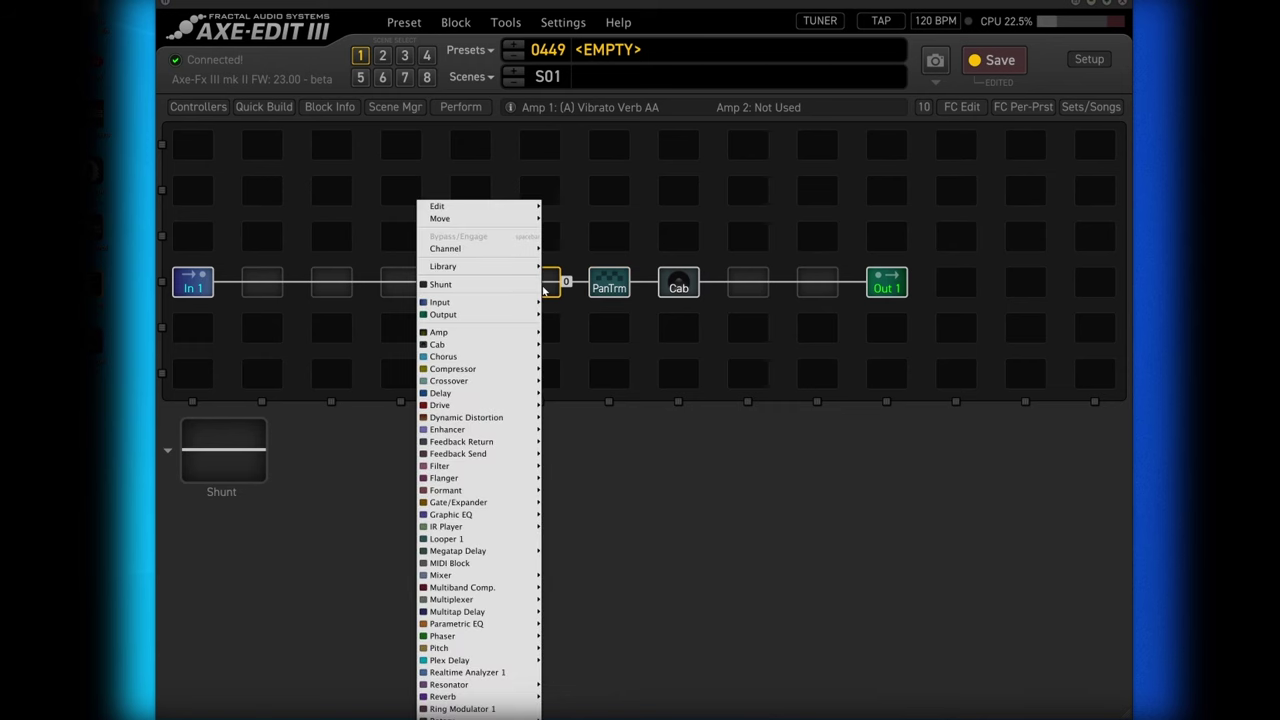
mouse_move(520, 697)
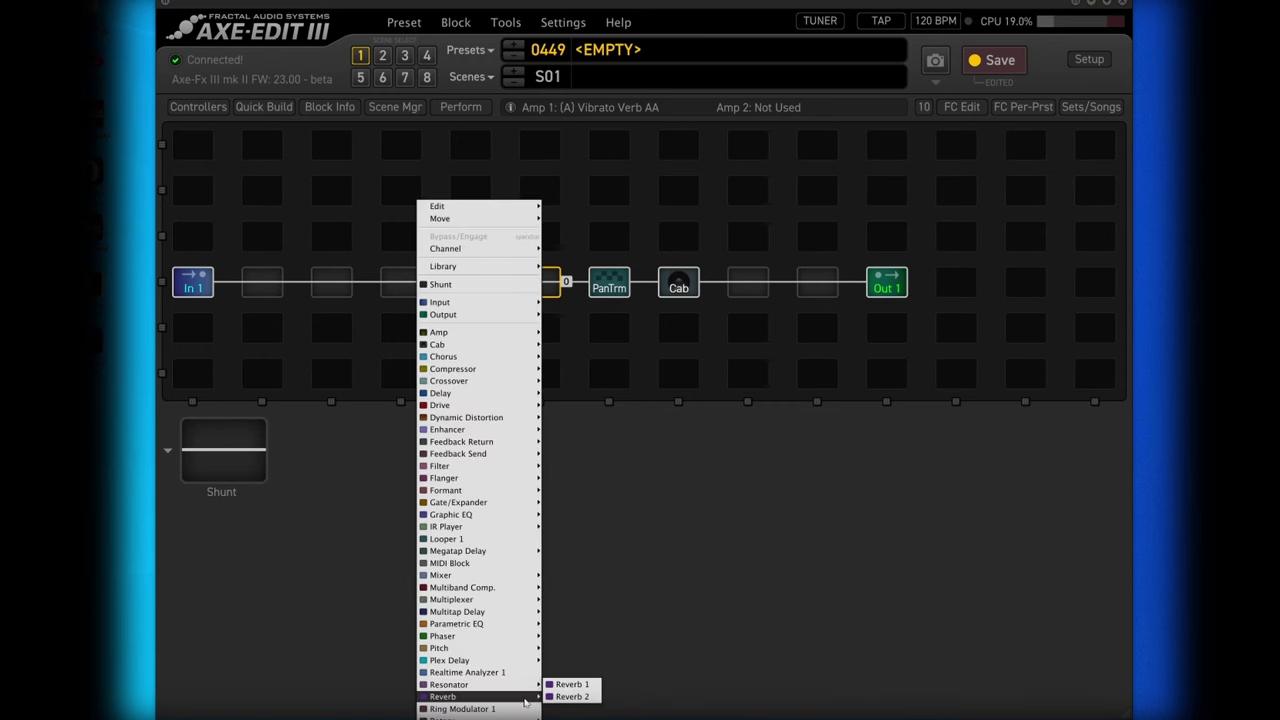
left_click(572, 690)
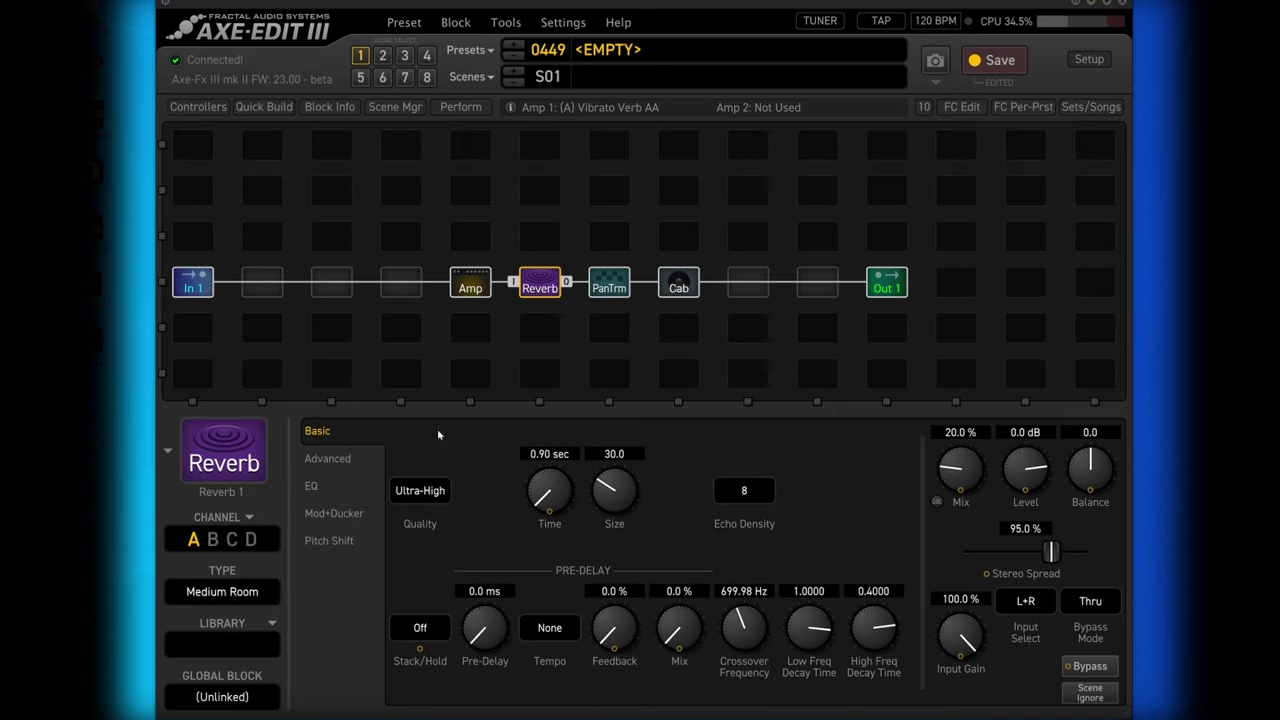
left_click(262, 591)
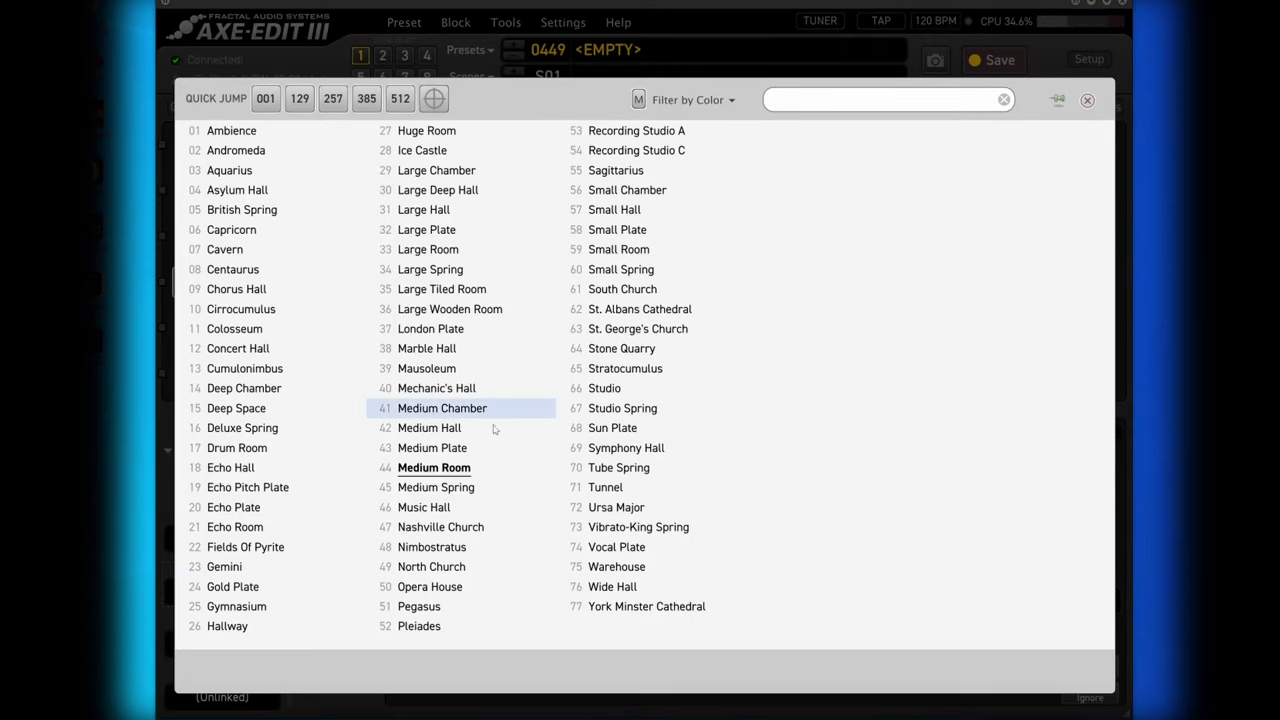
left_click(598, 468)
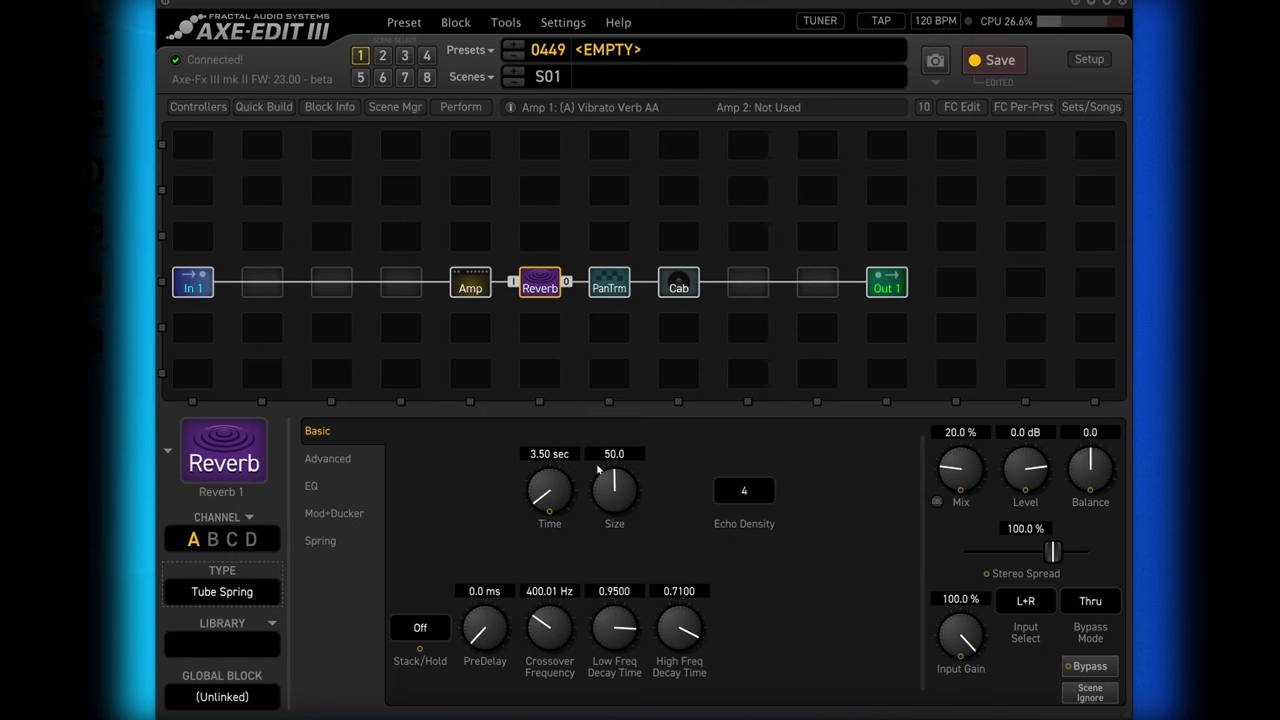
Step: Name scene 1 "Vibro Verb" and the preset "My Dream Rig"
left_click(620, 76)
type("Vibro Verb")
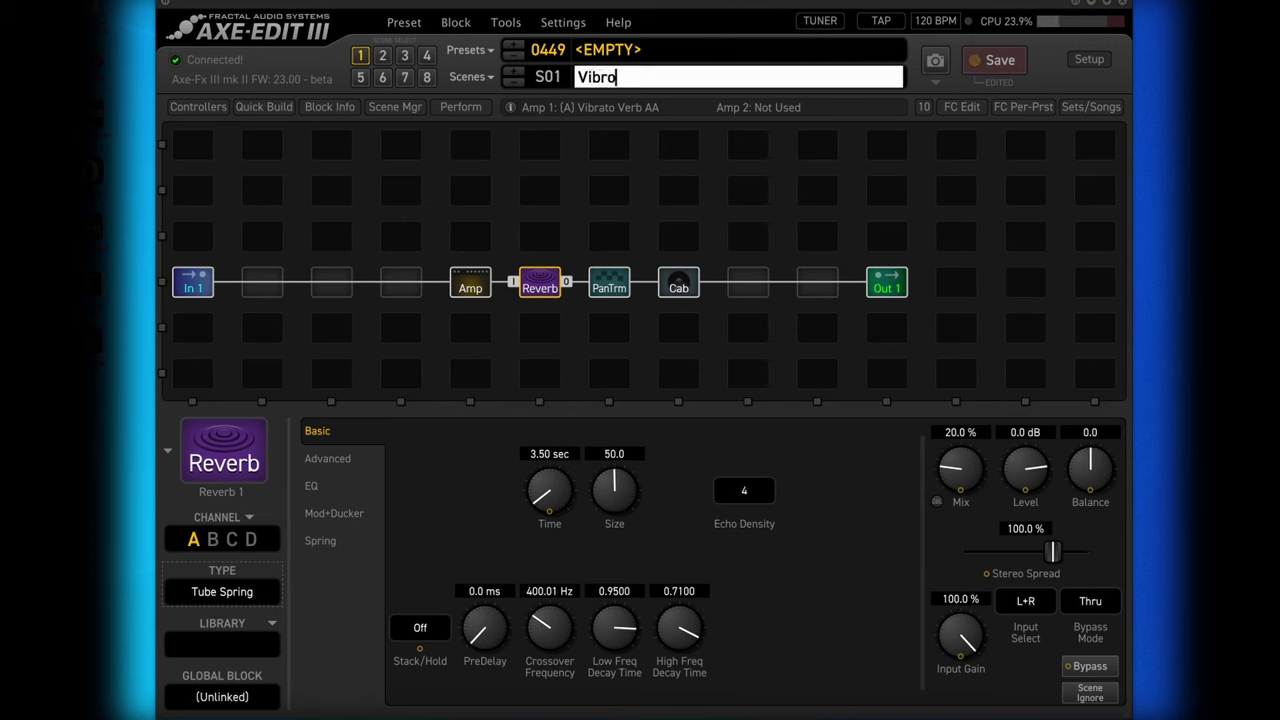
key("Return")
left_click(610, 50)
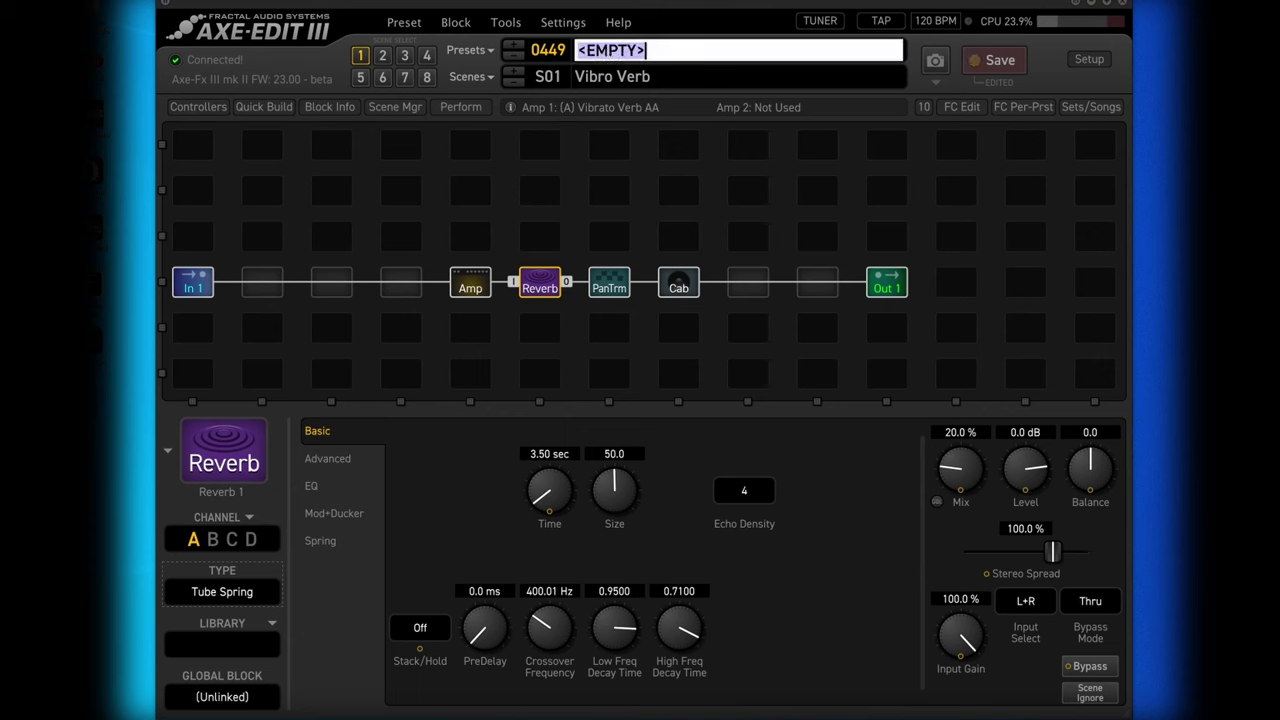
type("My Dre")
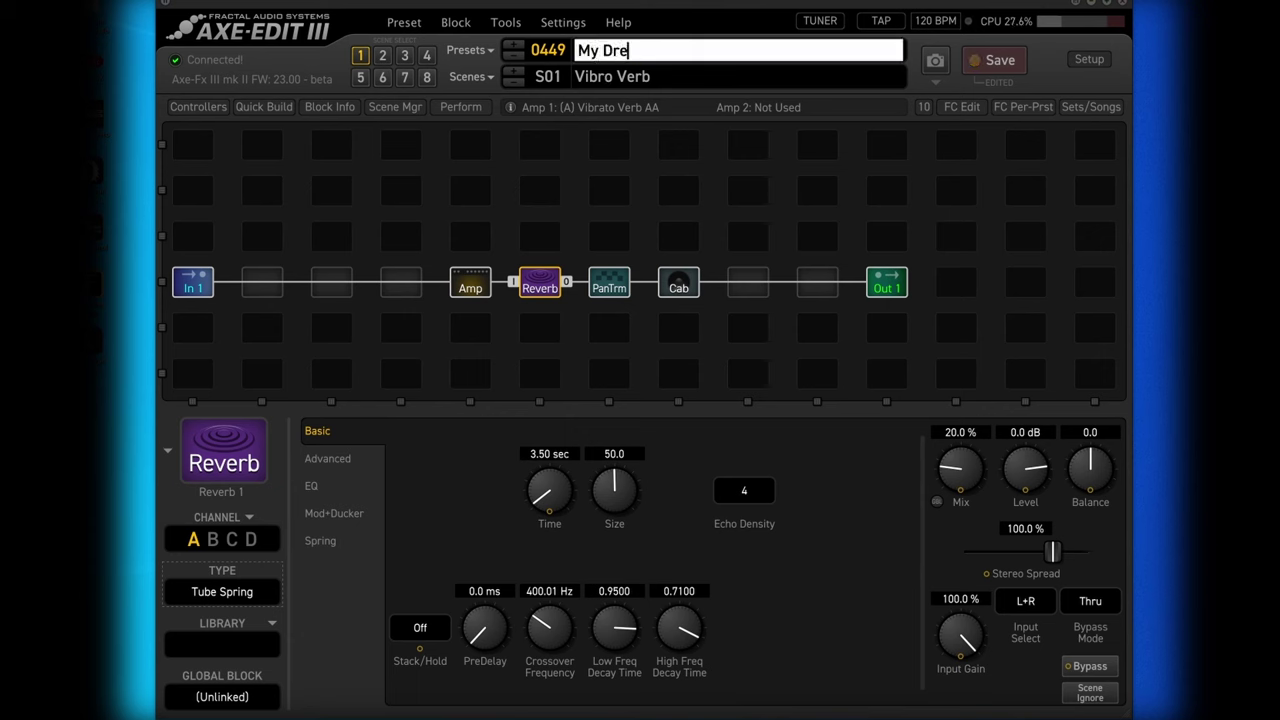
type("am Rig")
key("Return")
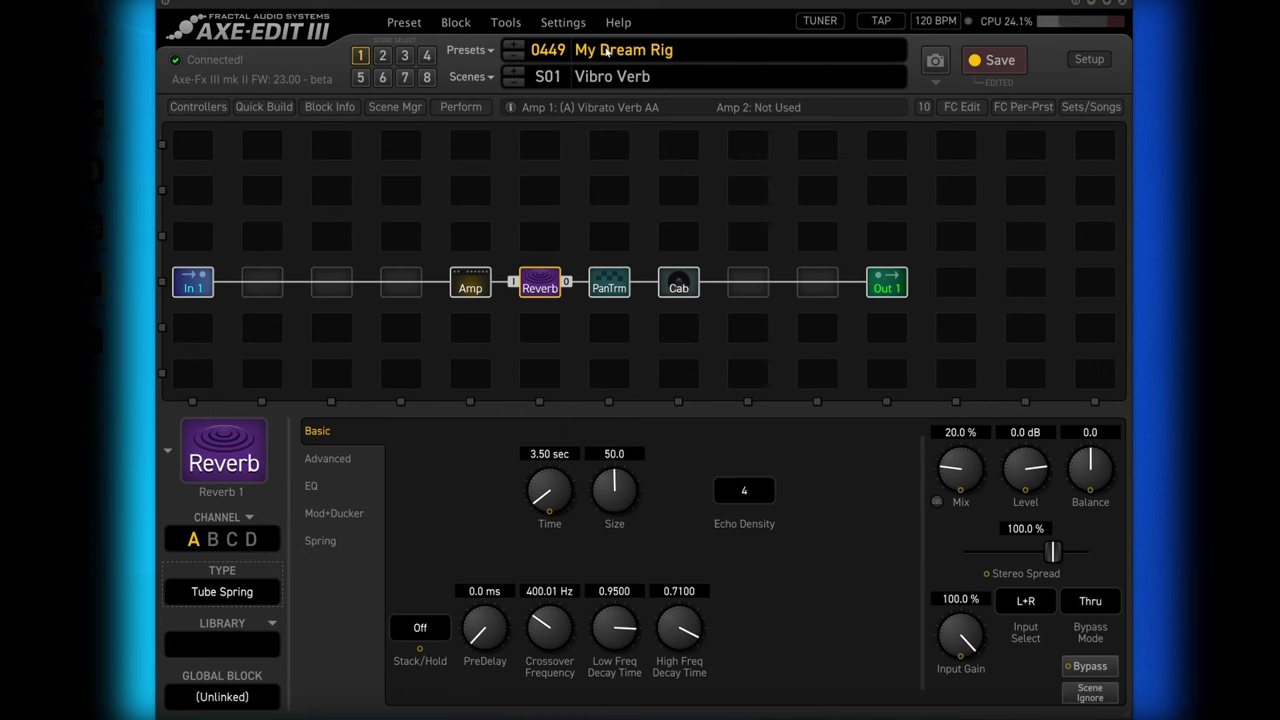
Step: Insert a Drive 1 block two slots before the amp and set its type to Blues OD
left_click(342, 291)
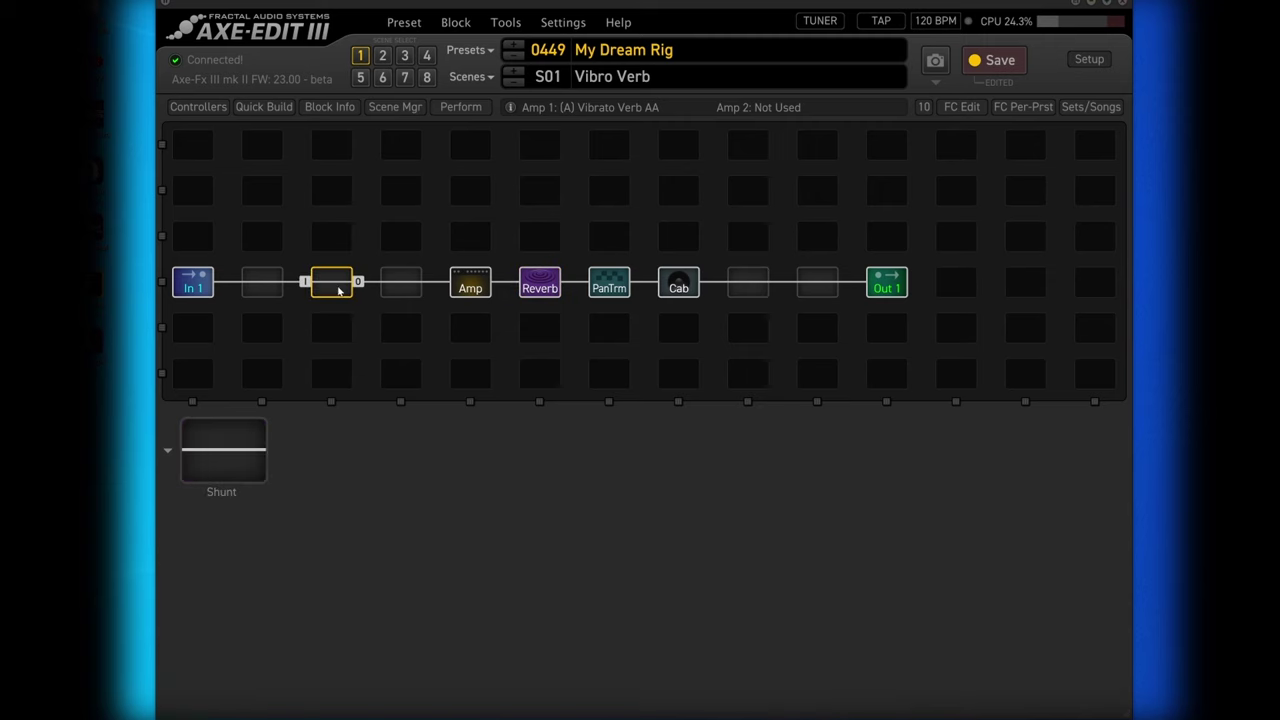
right_click(342, 291)
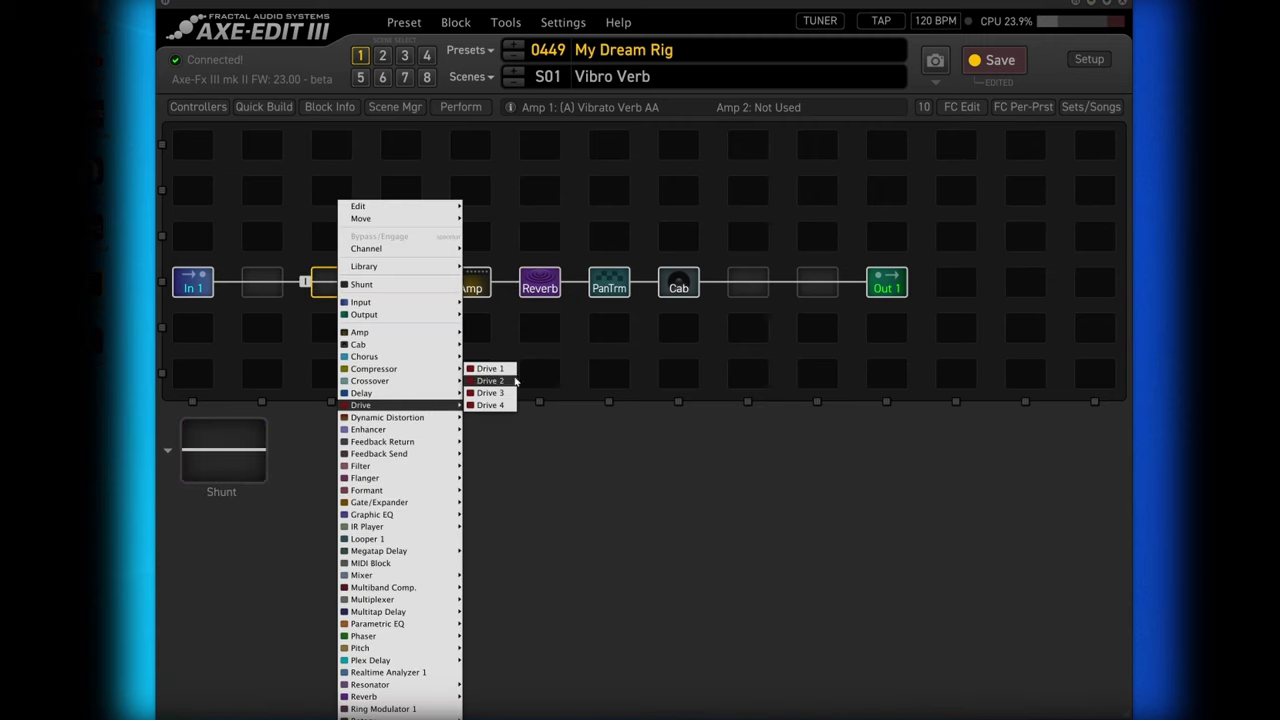
left_click(487, 356)
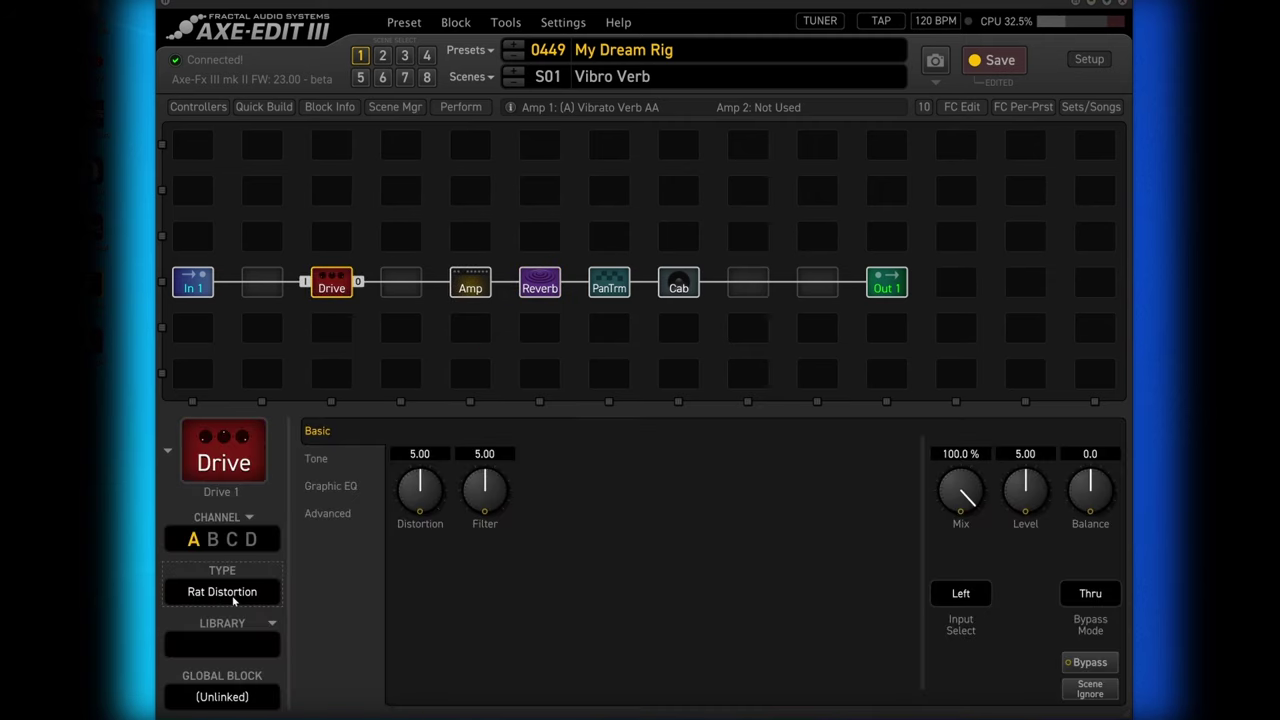
left_click(235, 600)
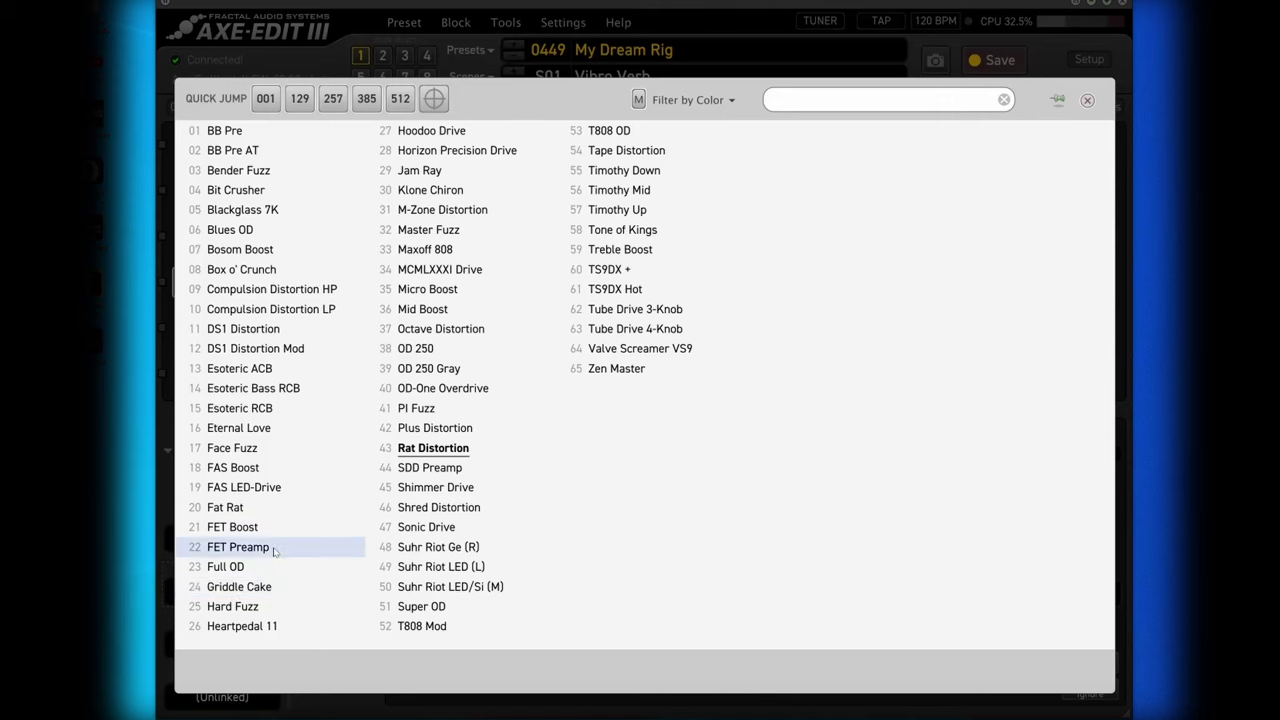
left_click(255, 231)
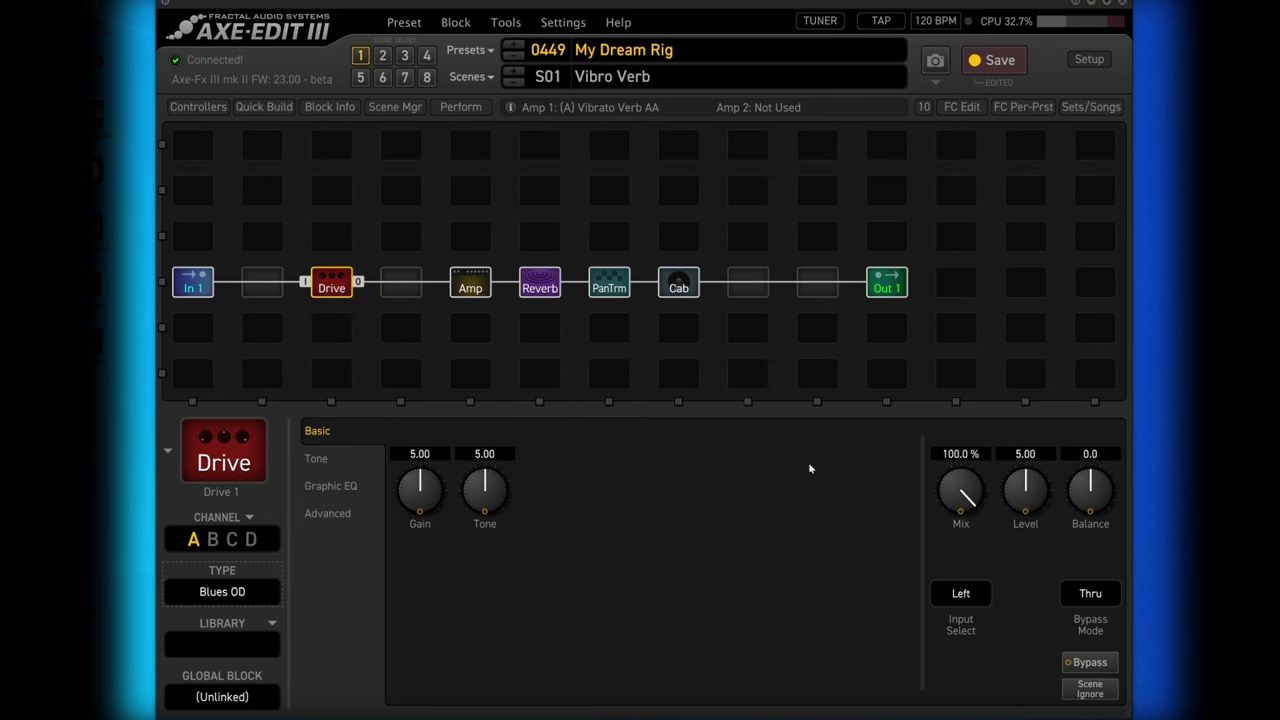
Step: Set the drive's gain to about 7.24, tone to 6.51 and level to 6.41, and the reverb's mix to about 13.8%
left_click_drag(419, 493, 431, 410)
left_click_drag(484, 488, 490, 455)
left_click_drag(1025, 490, 1056, 441)
left_click(541, 289)
left_click_drag(974, 494, 952, 492)
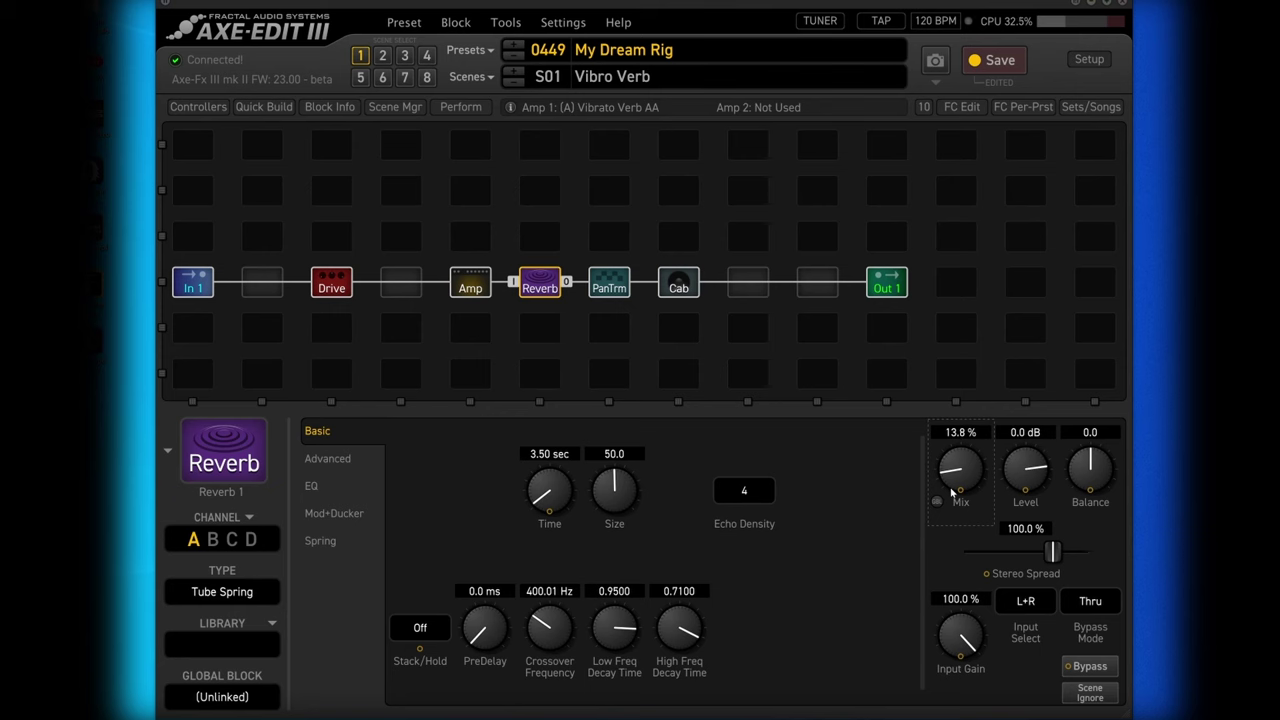
Step: Enable Cab 2 as a 1x12 Deluxe Verb with mic position about 3.03 and distance about 2.29 cm, and save the preset
left_click(678, 286)
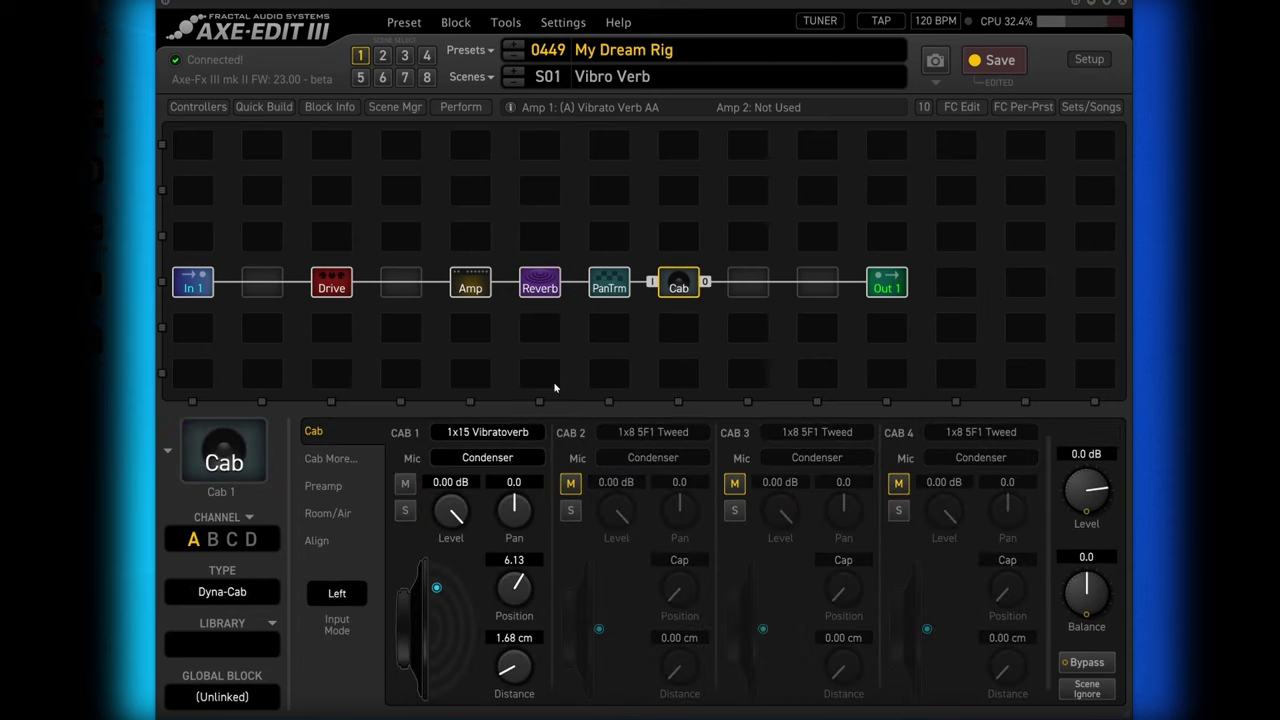
left_click(630, 440)
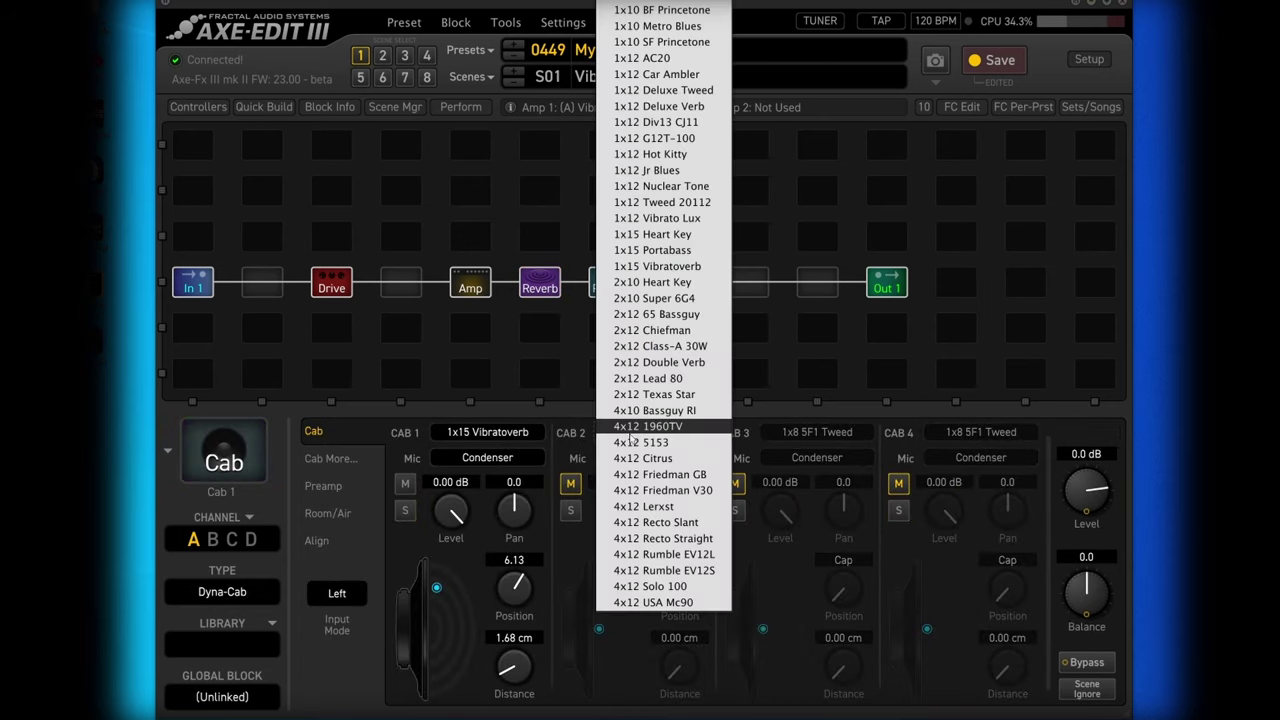
left_click(671, 228)
left_click(664, 432)
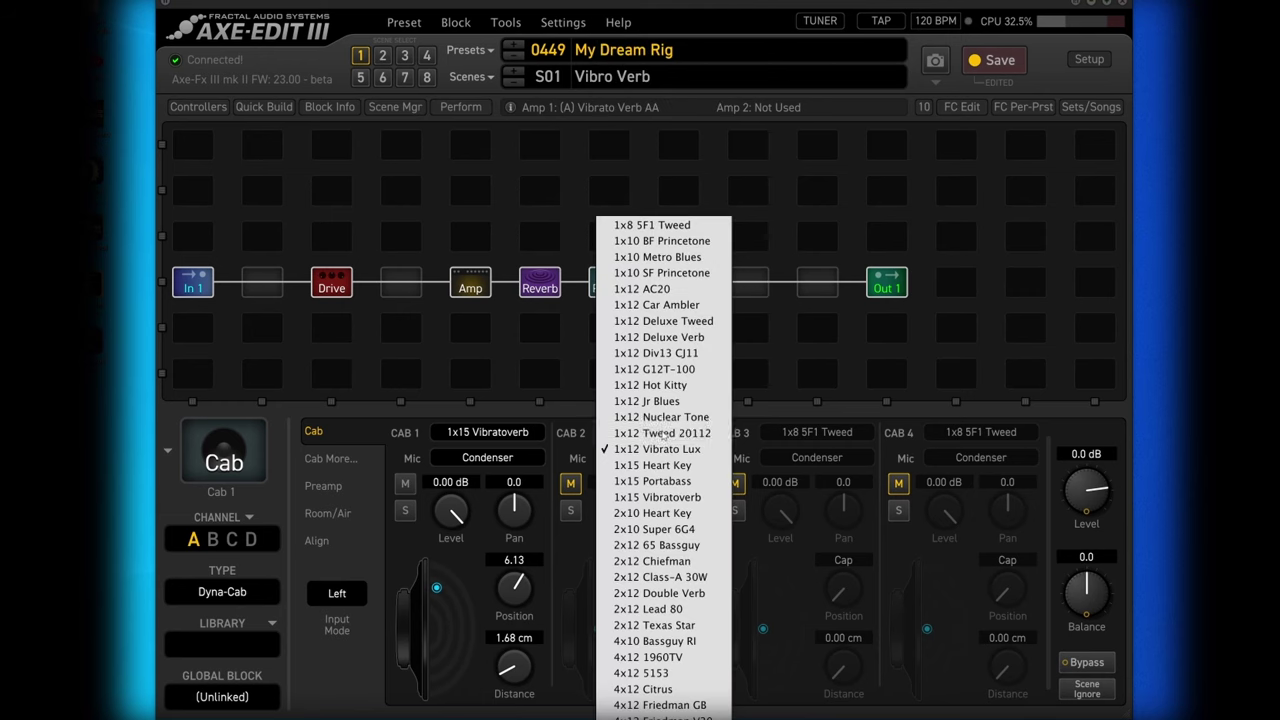
left_click(669, 337)
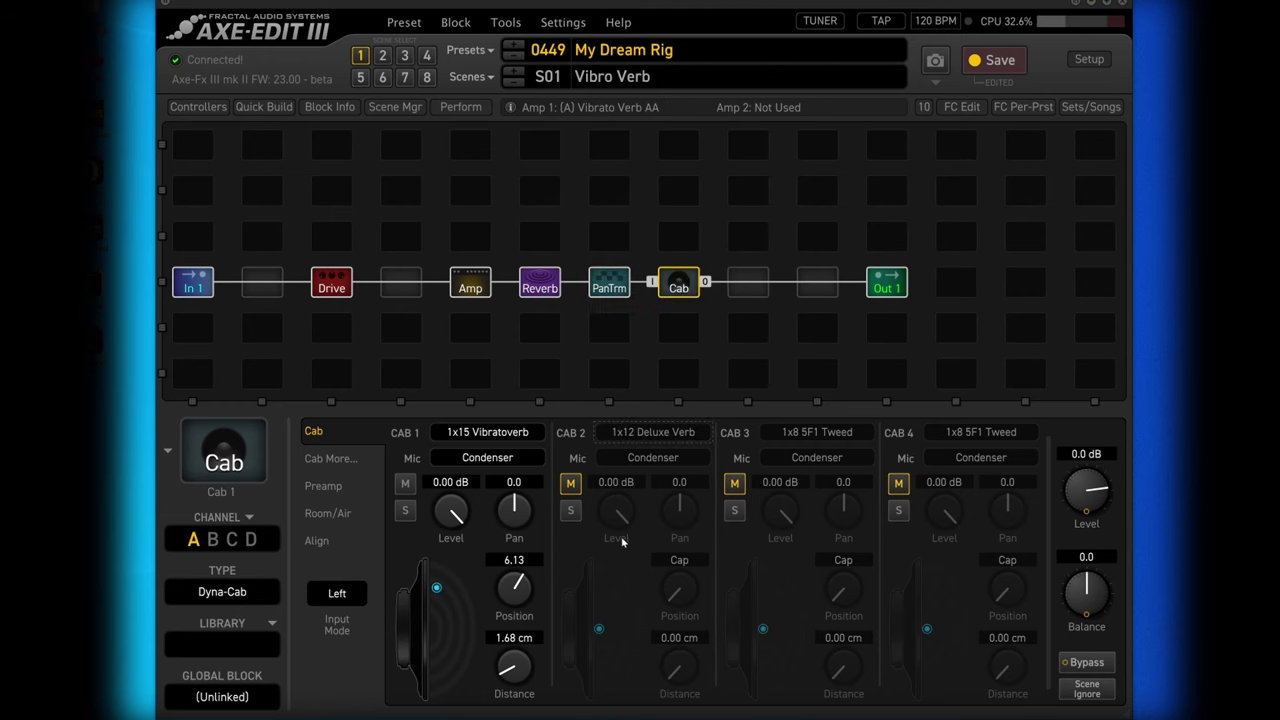
left_click(571, 484)
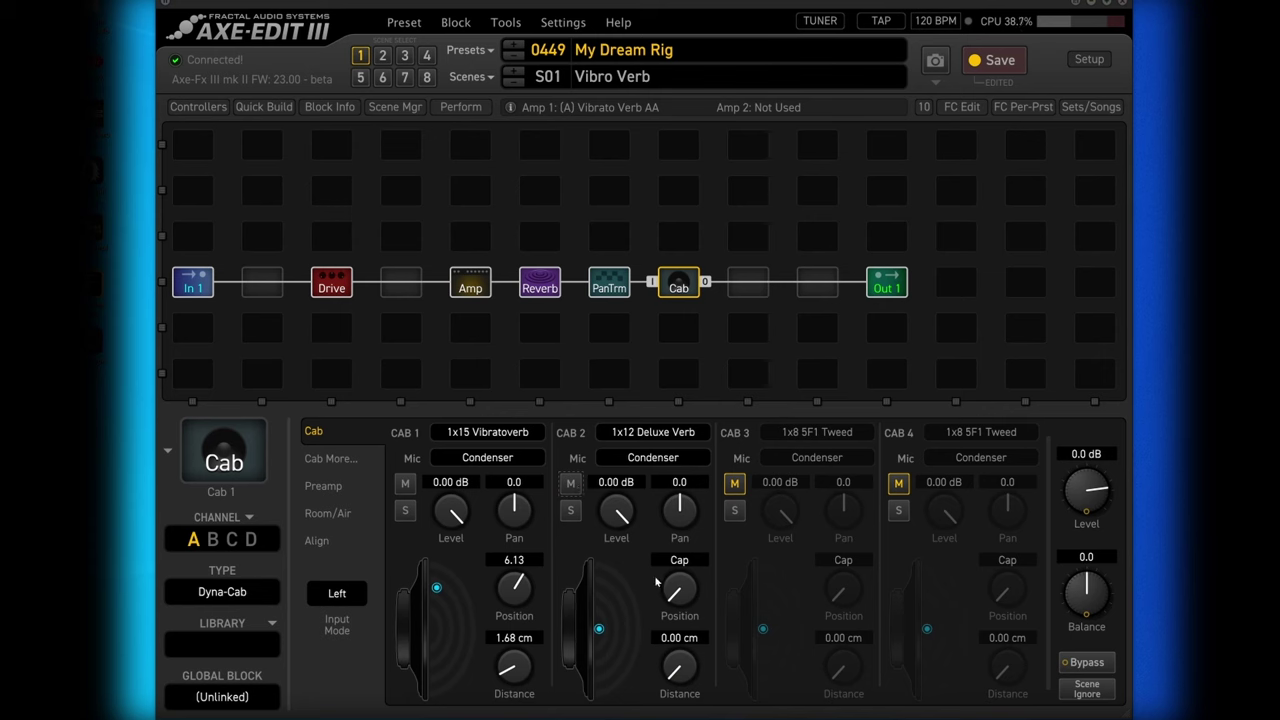
left_click_drag(599, 630, 603, 609)
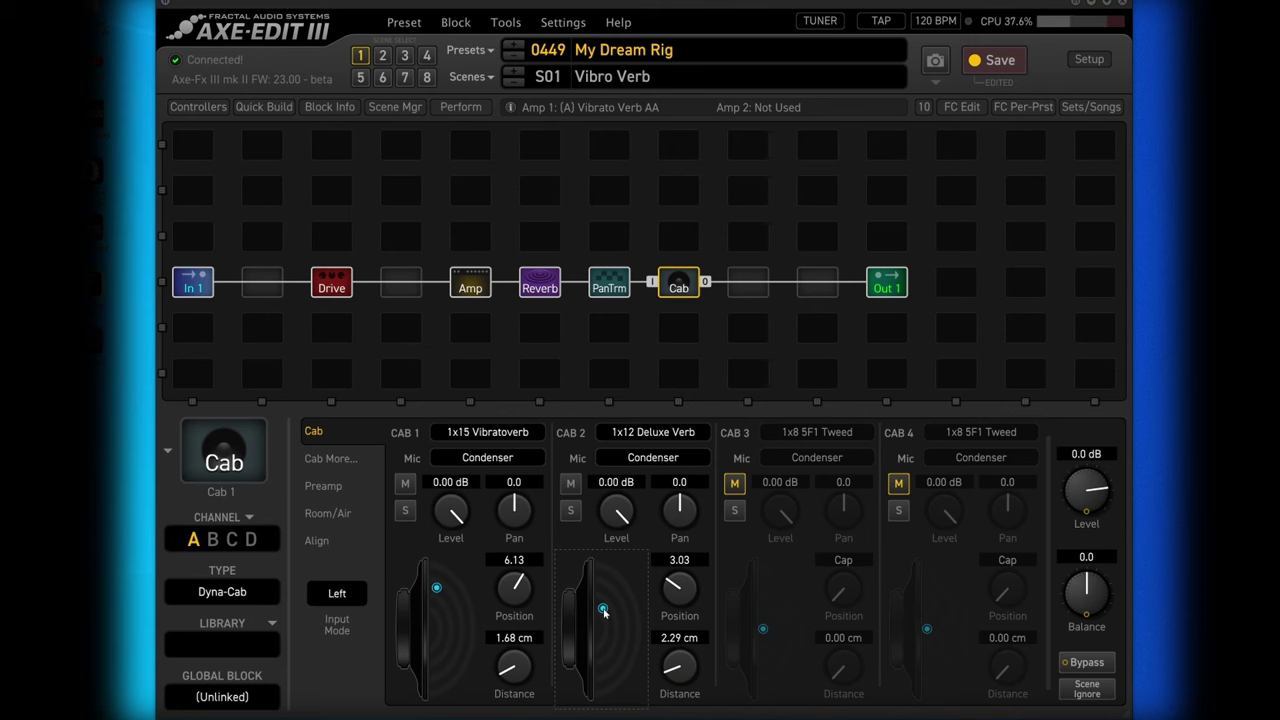
left_click(985, 66)
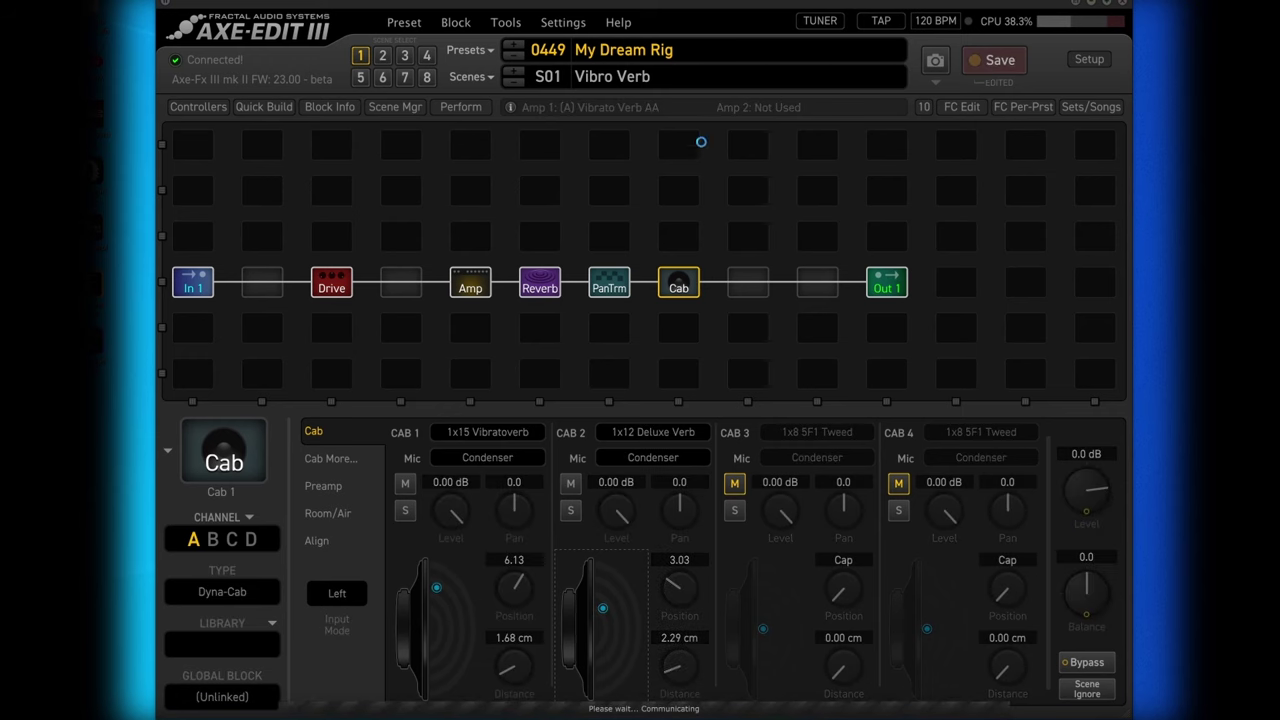
Step: Switch to scene 2 and change the Amp block to channel B
left_click(509, 72)
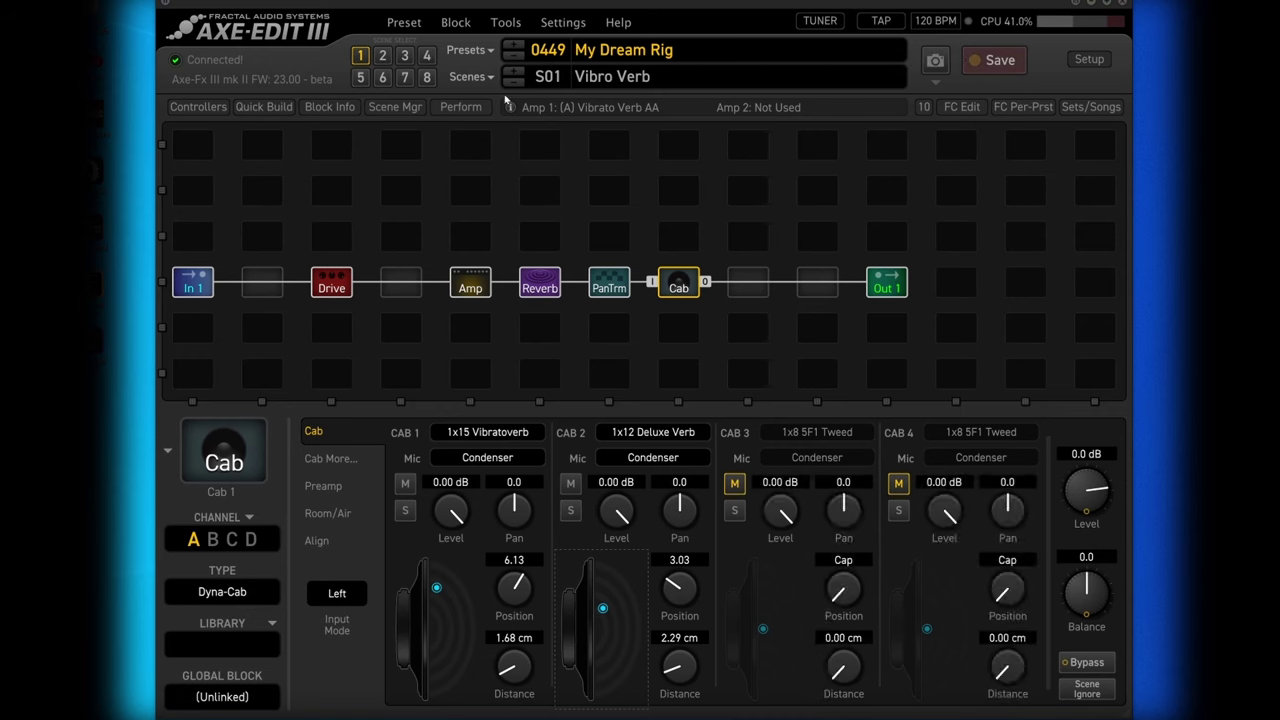
left_click(336, 290)
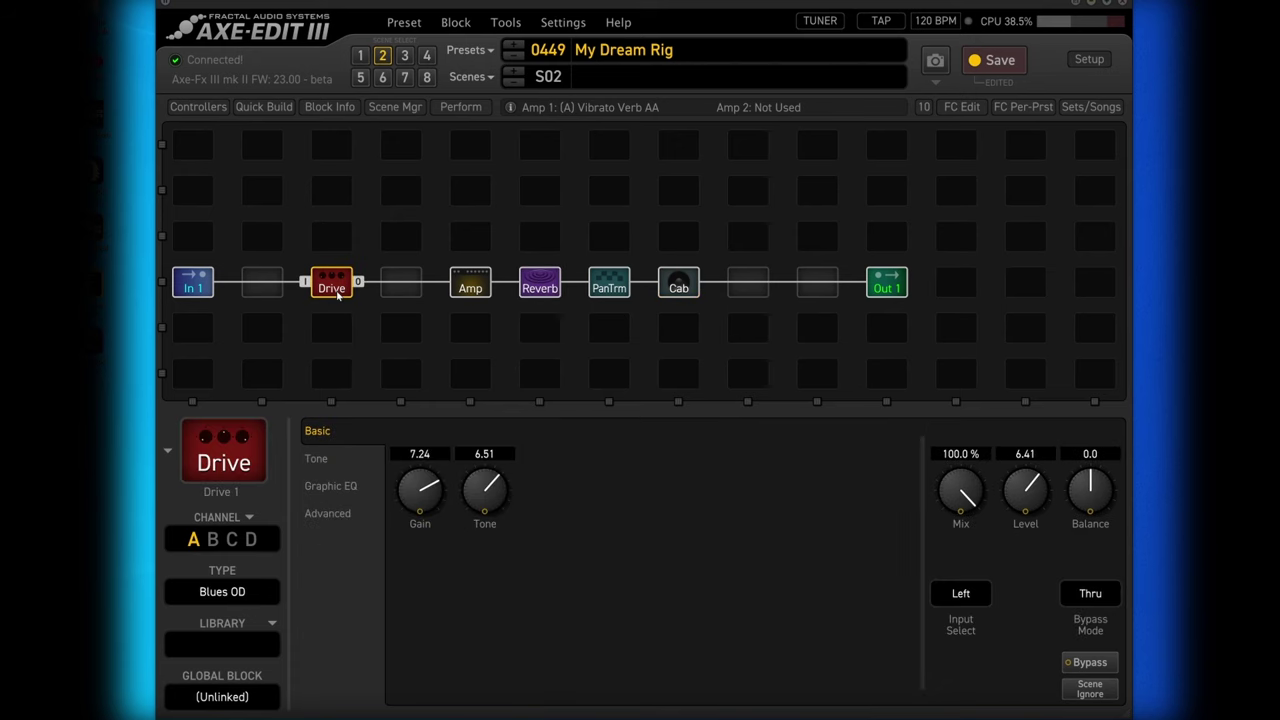
left_click(470, 285)
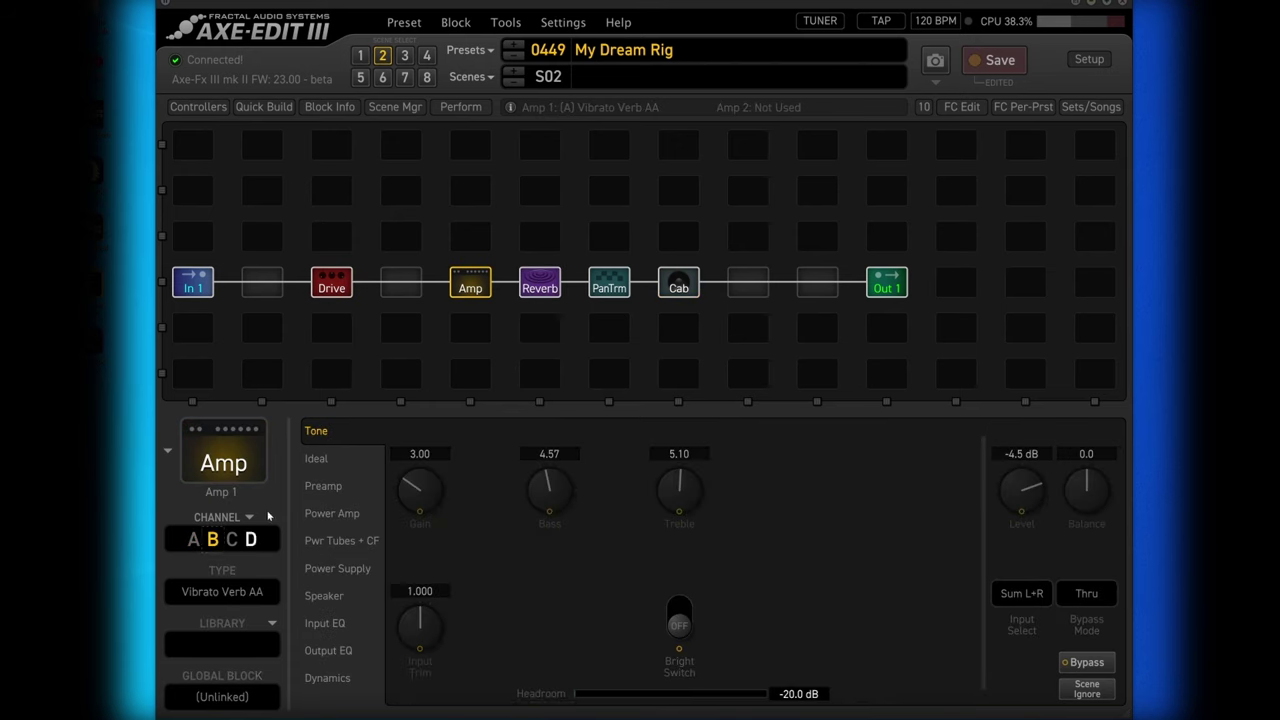
Step: Bypass the tremolo, reverb and drive blocks in scene 2
left_click(678, 288)
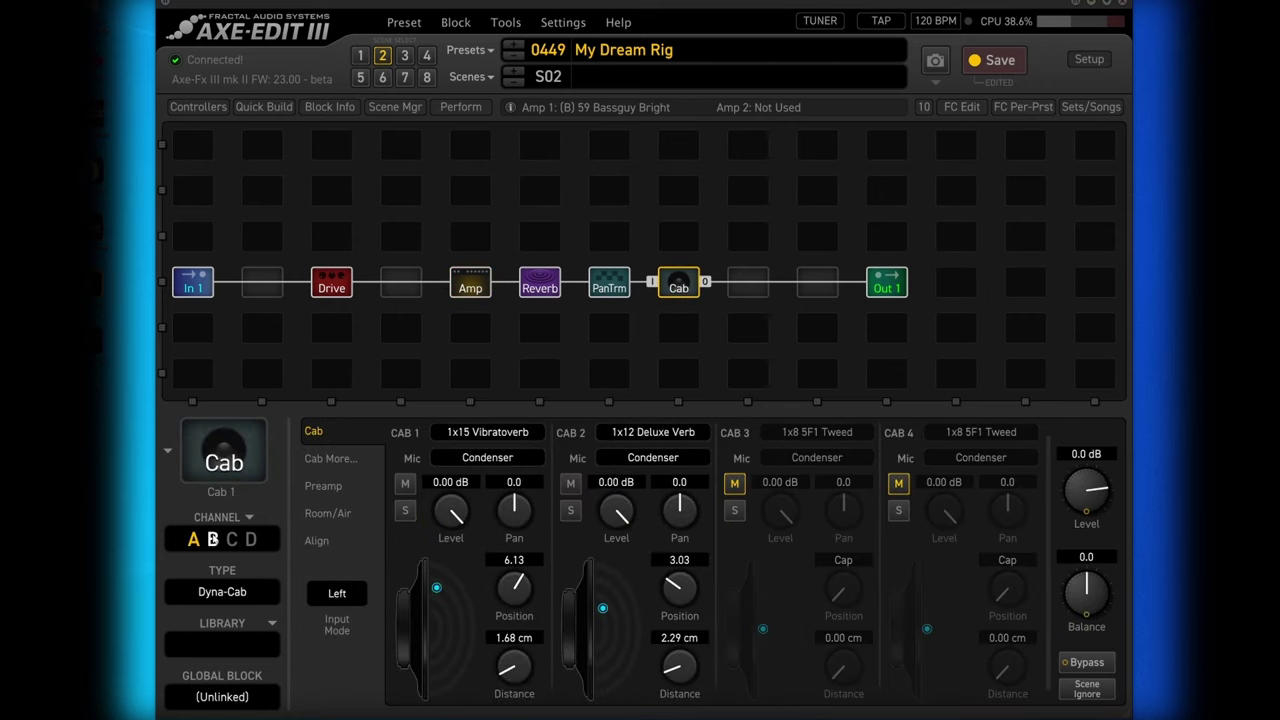
left_click(538, 287)
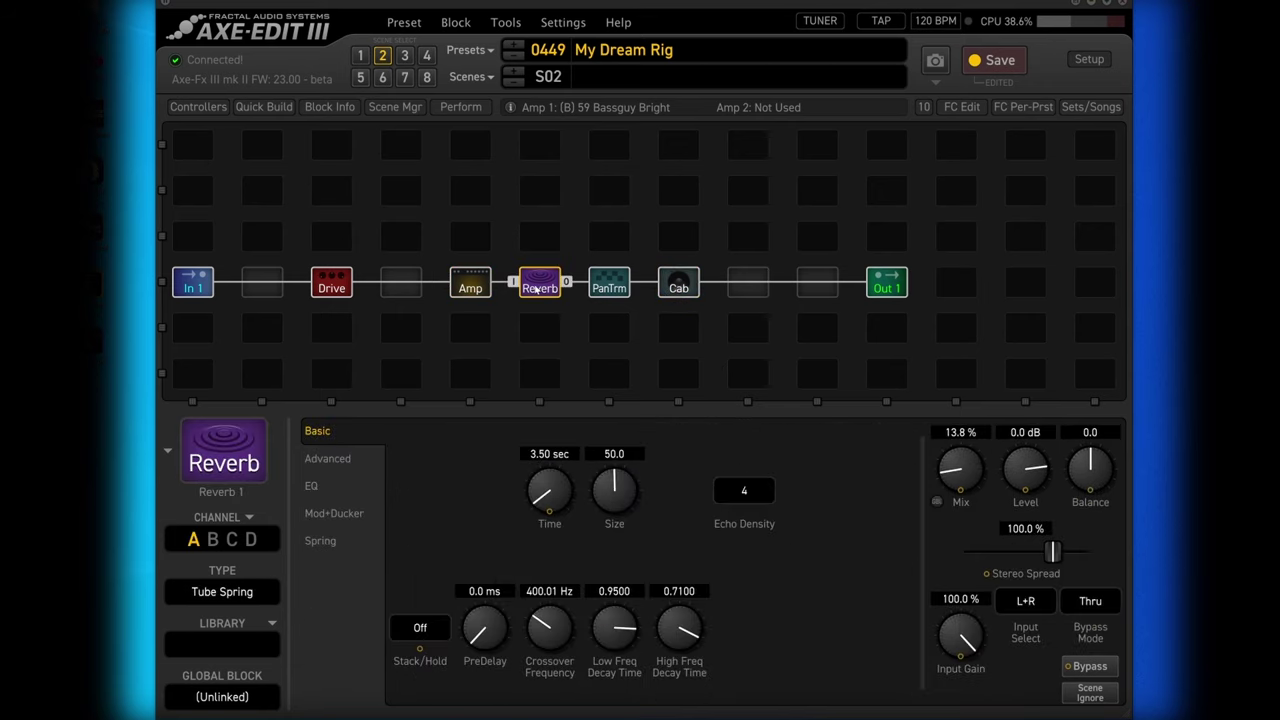
left_click(609, 288)
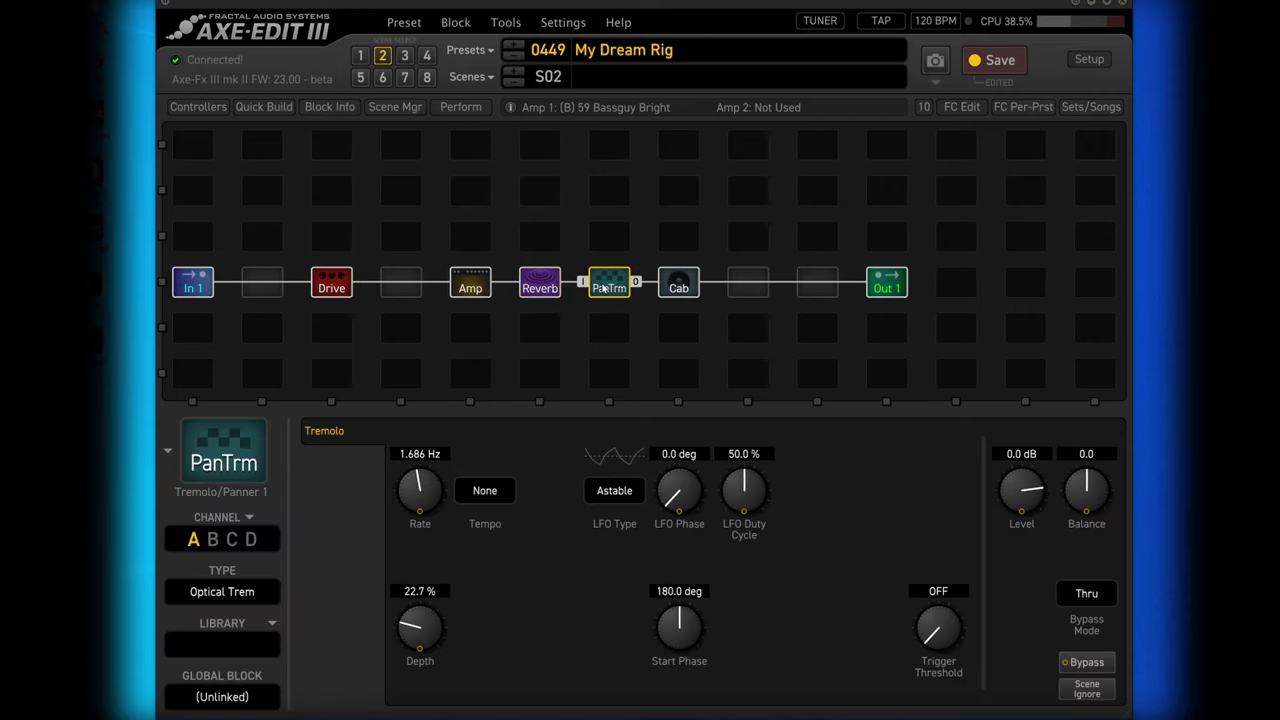
key("super+b")
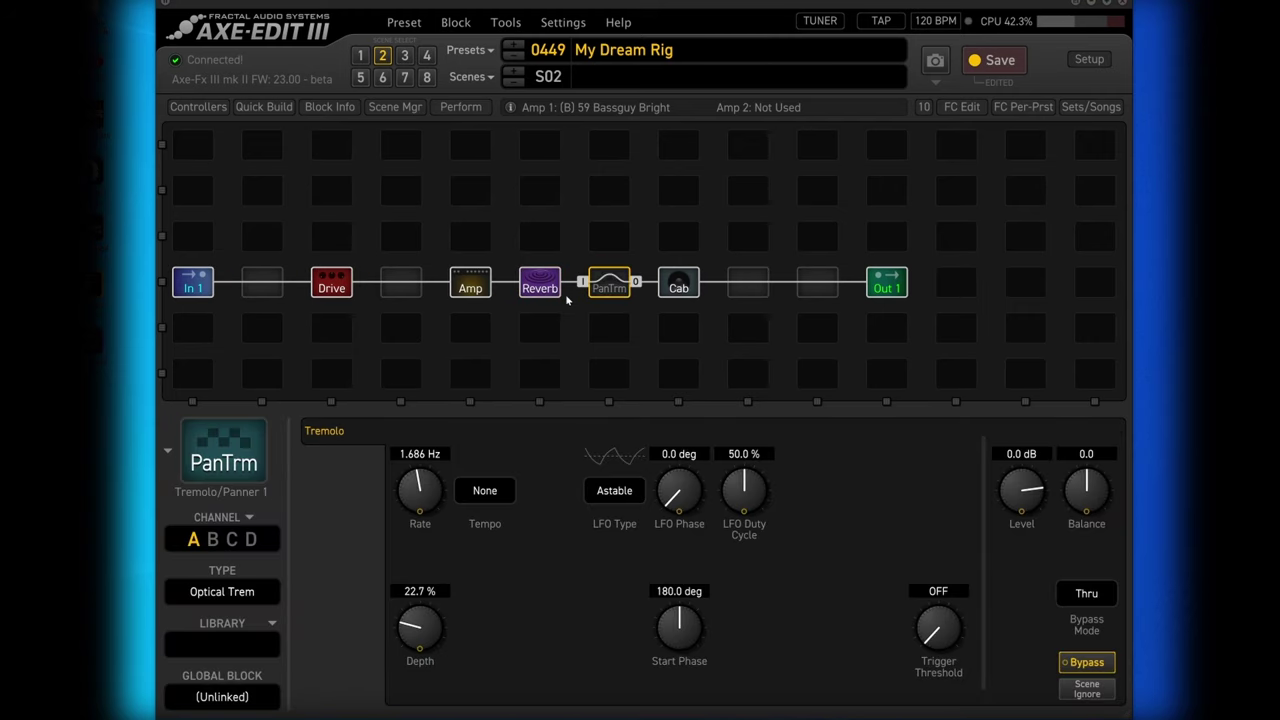
left_click(545, 289)
key("super+b")
left_click(465, 289)
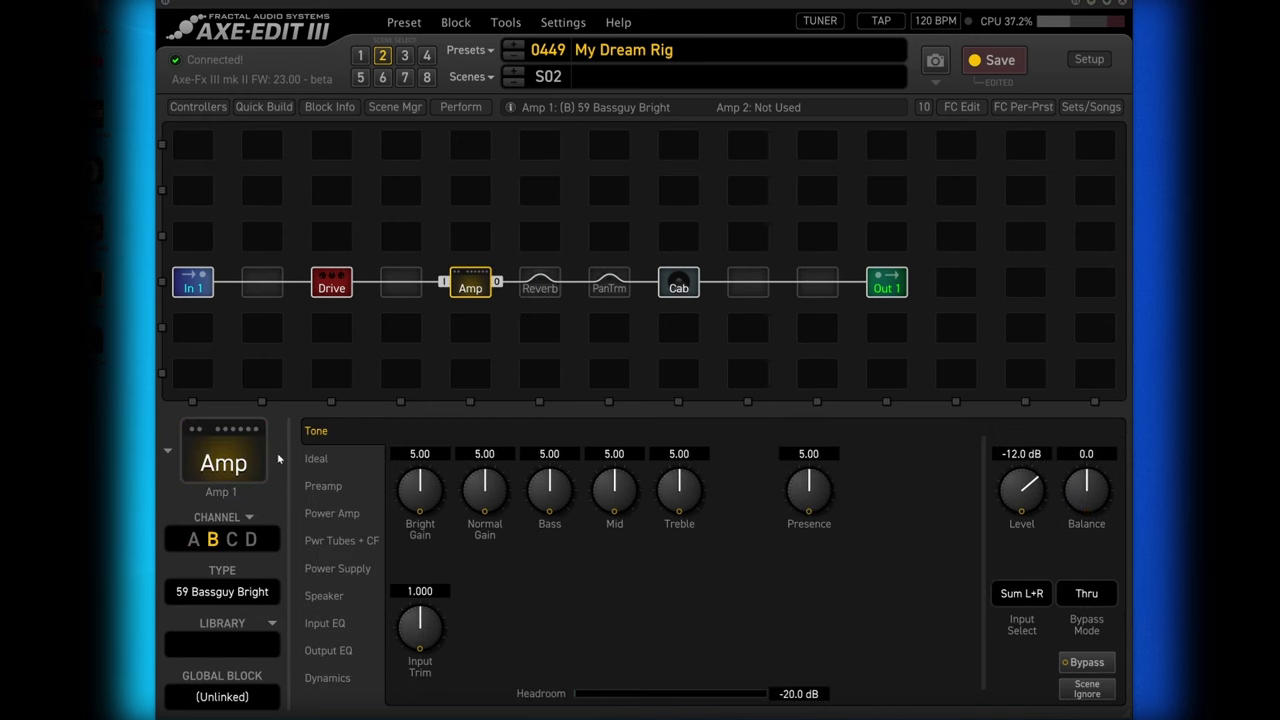
left_click(331, 287)
key("super+b")
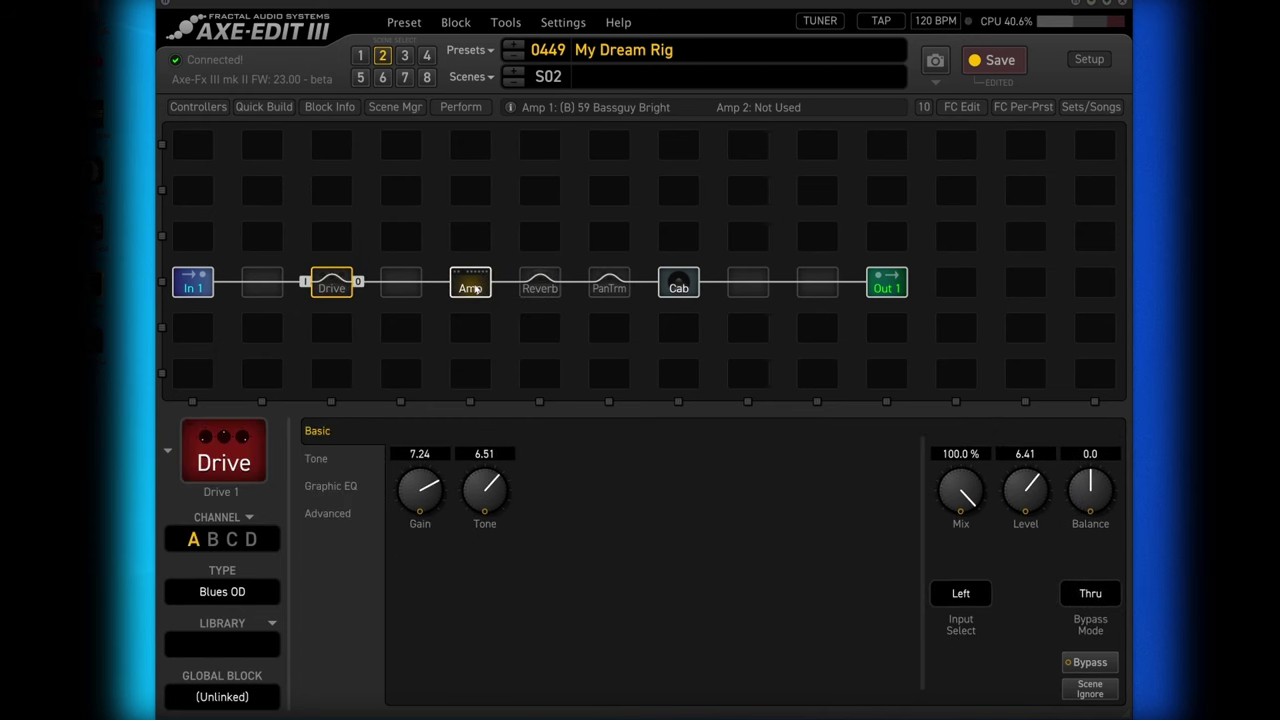
Step: Set the amp's channel B type to Carol-Ann Tucana Lead, with gain about 7.95 and overdrive about 8.30
left_click(475, 288)
left_click(231, 594)
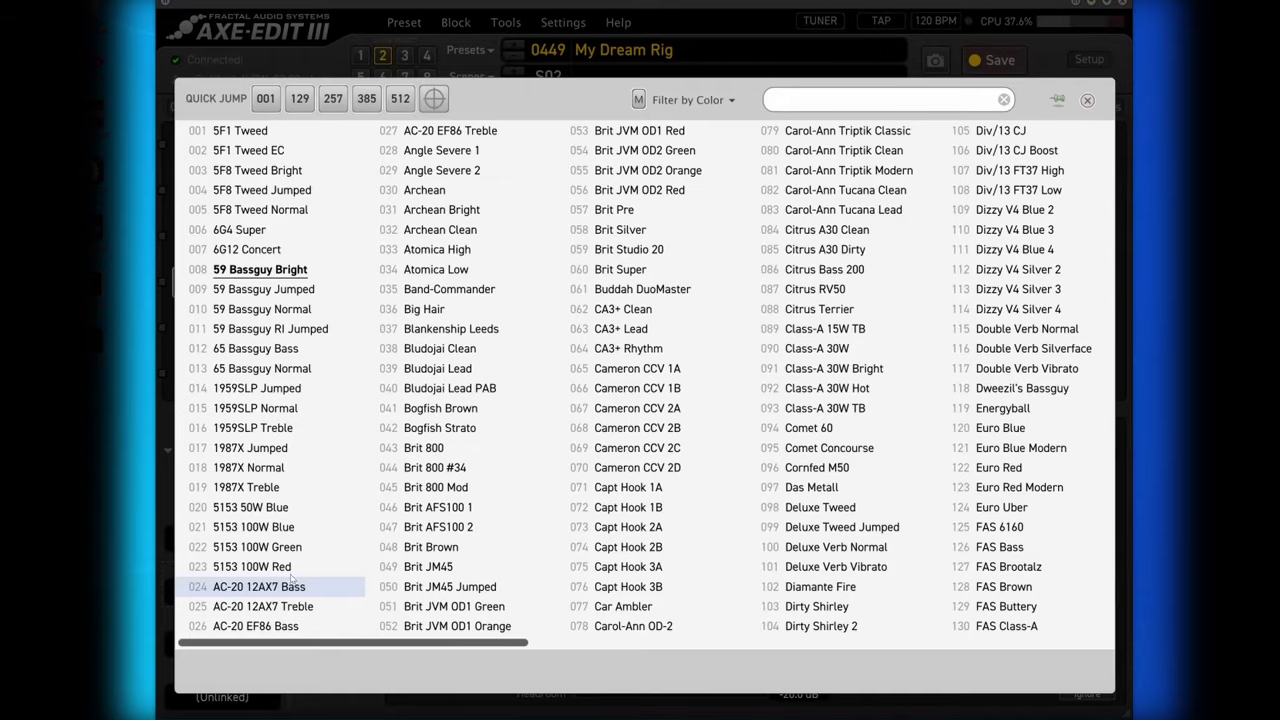
left_click_drag(423, 647, 473, 647)
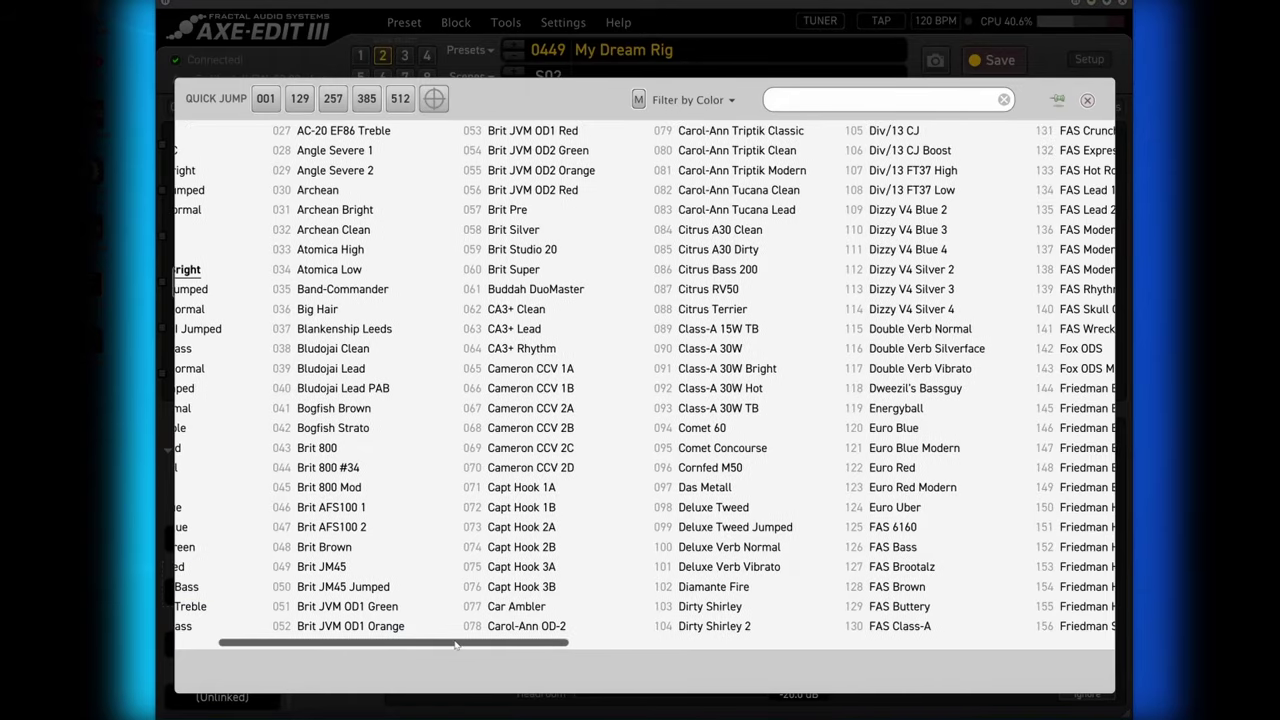
left_click(667, 211)
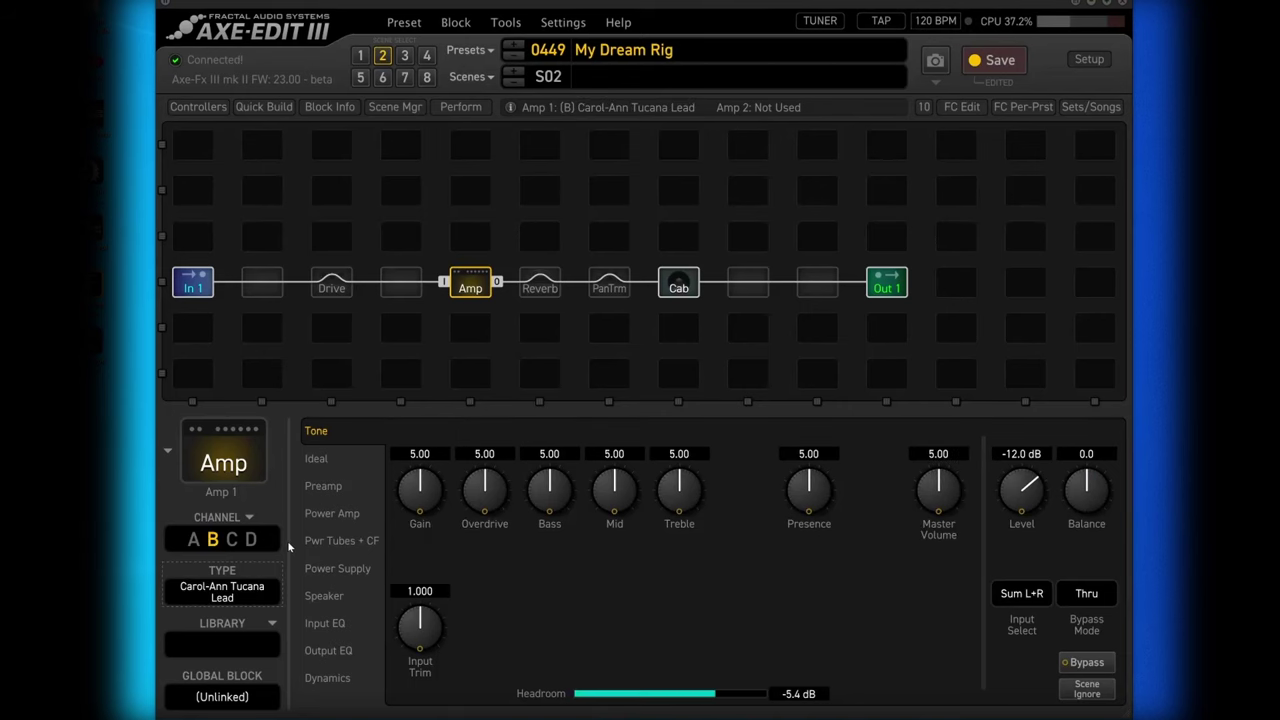
left_click_drag(420, 489, 480, 380)
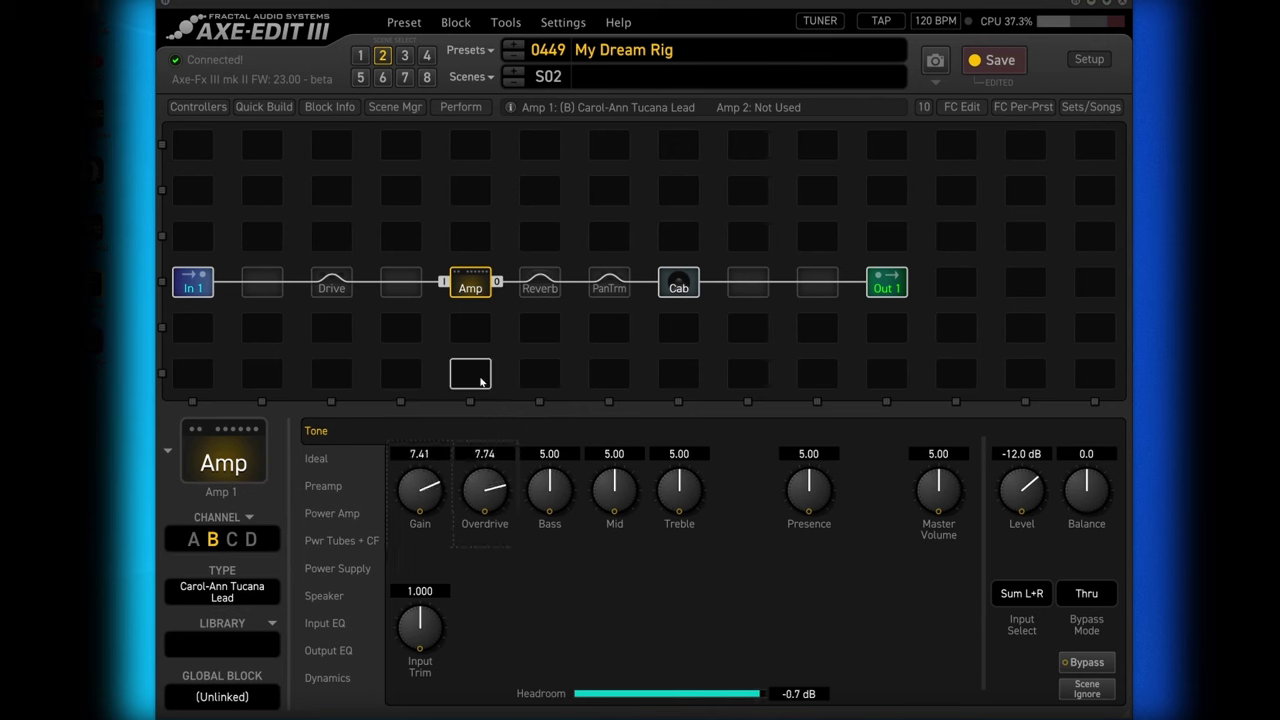
left_click_drag(484, 489, 416, 469)
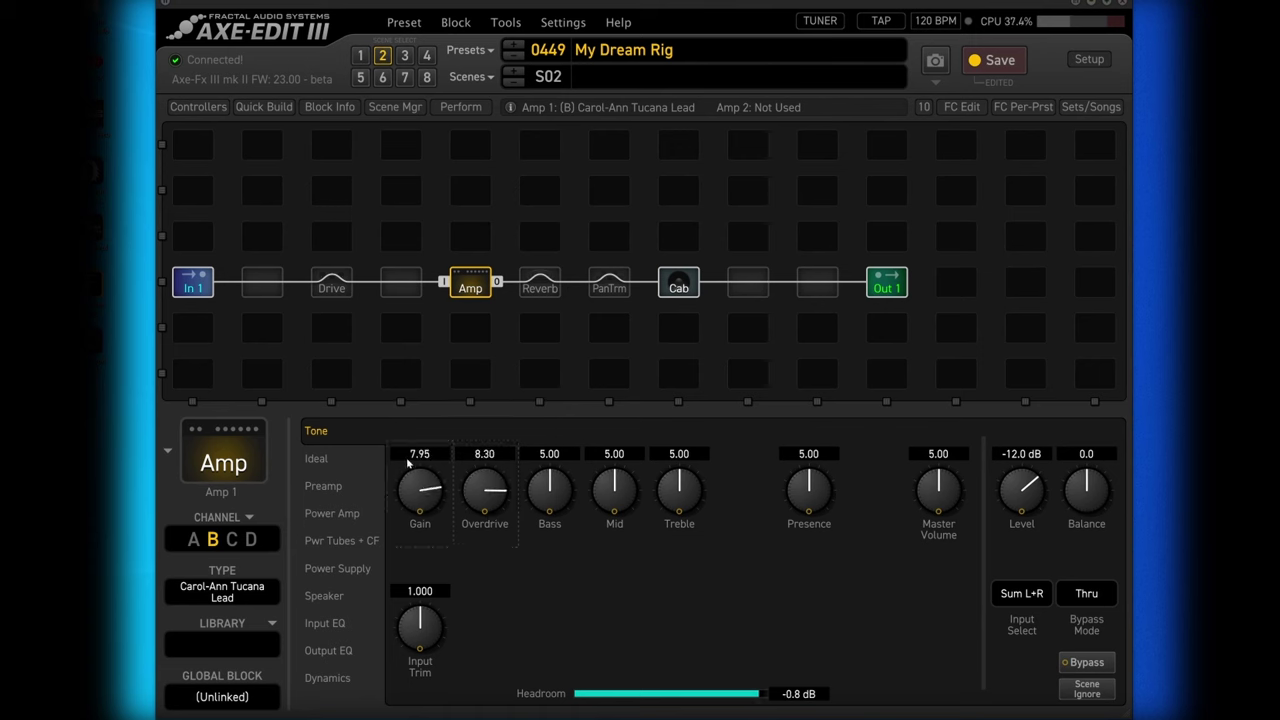
Step: Switch the Cab block to channel B and set its type to Dyna-Cab
left_click(669, 291)
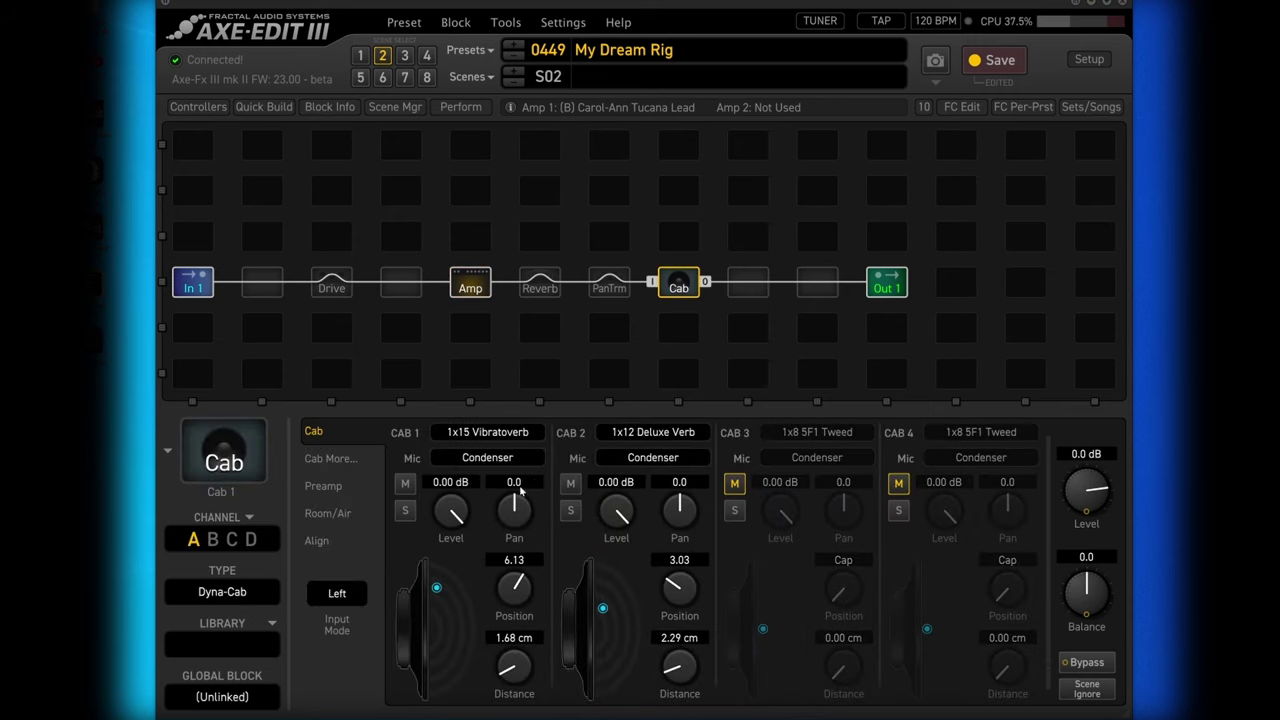
left_click(216, 543)
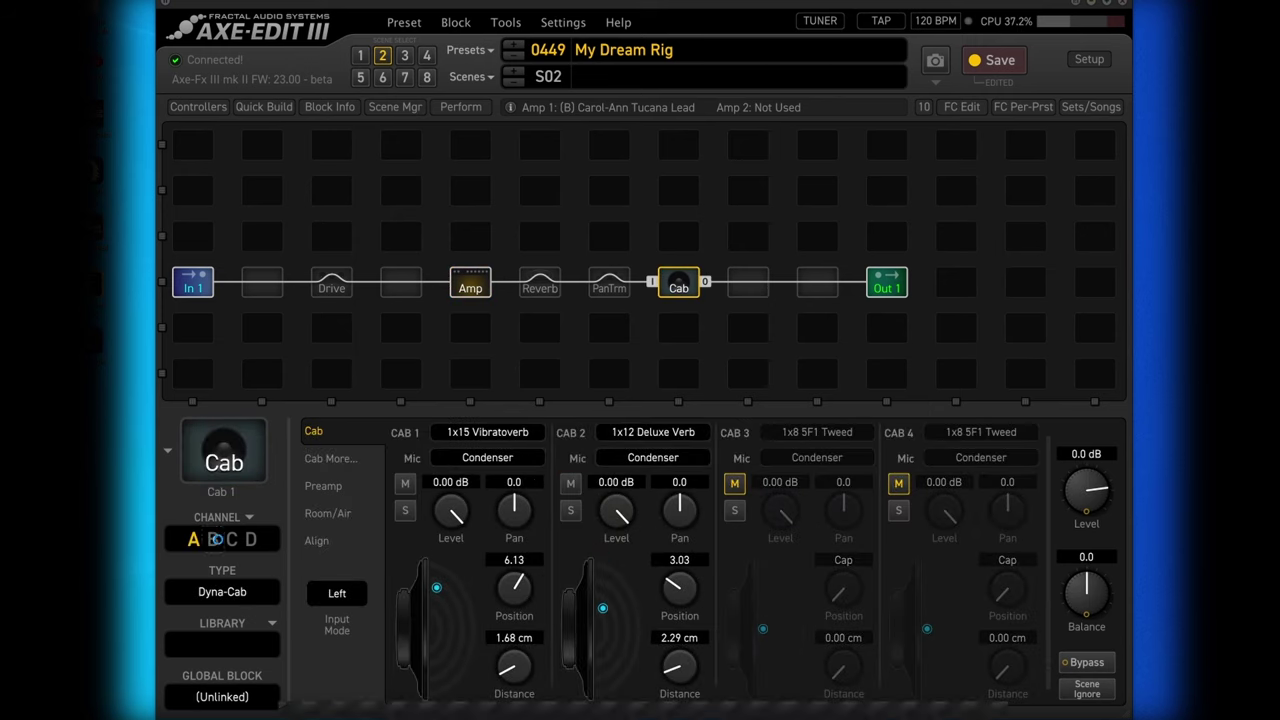
left_click(222, 594)
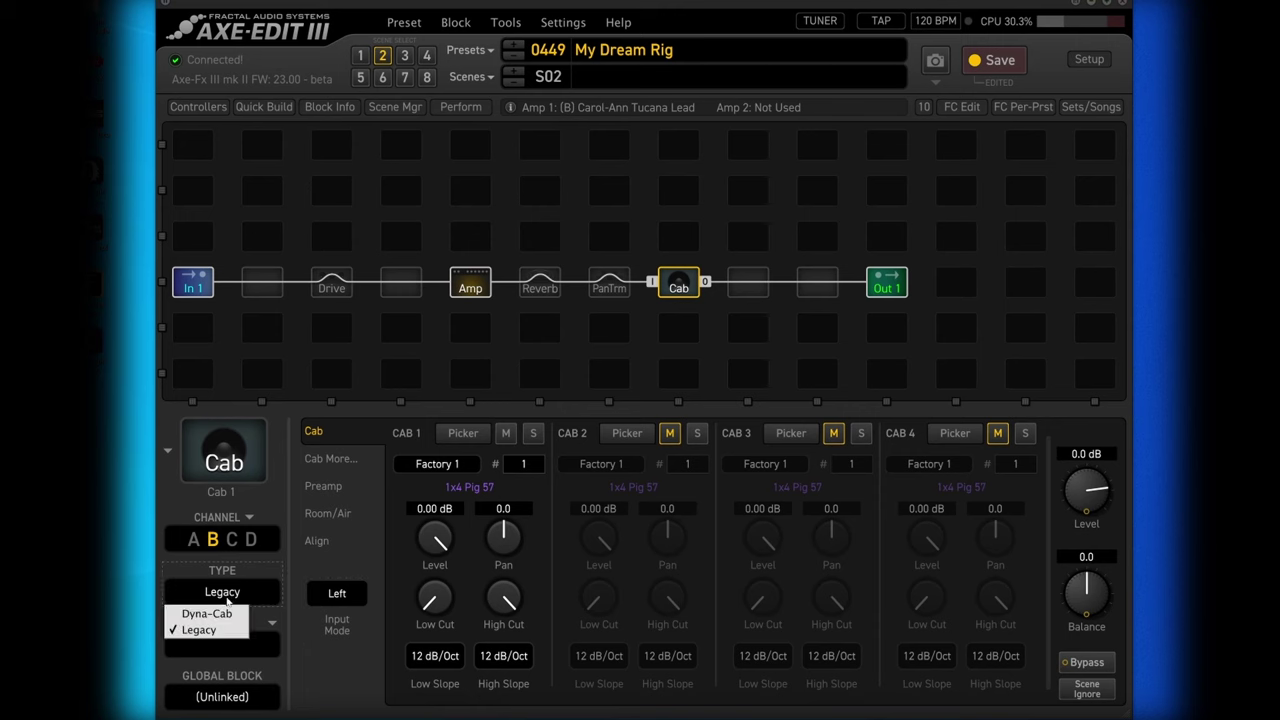
left_click(215, 613)
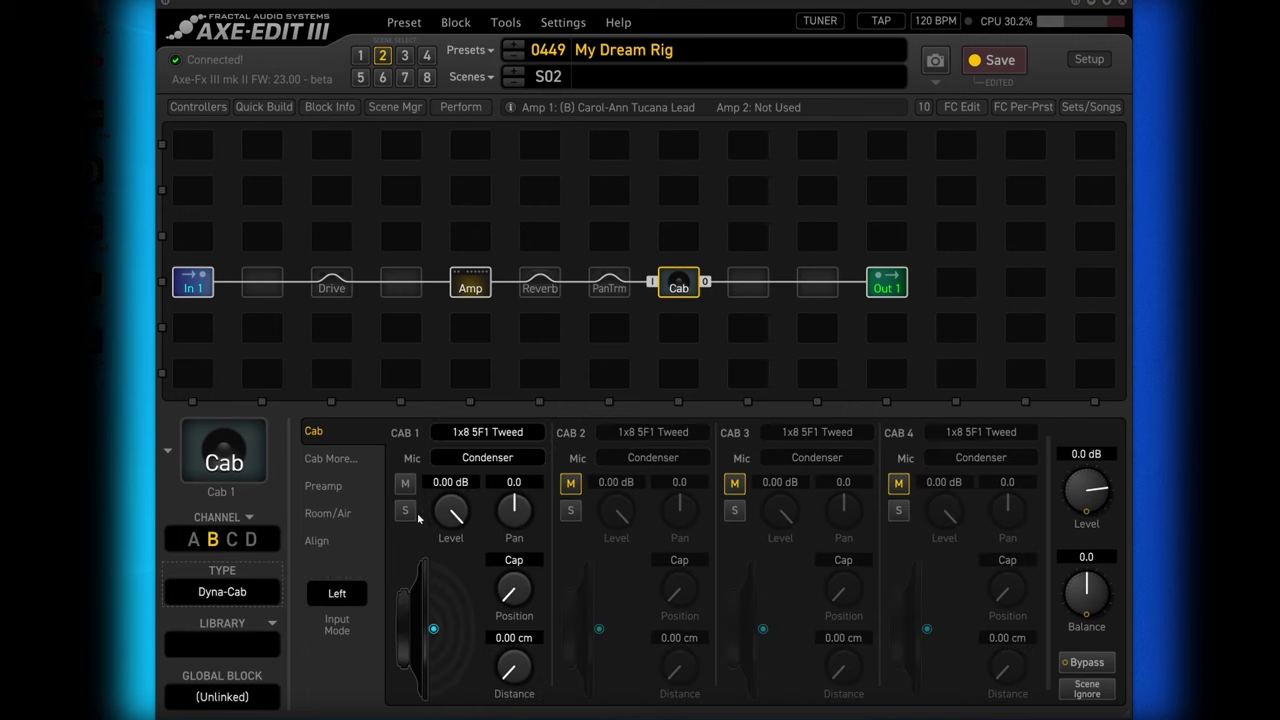
Step: Load the 4x12 Rumble EV12S into Cab 1 and place its mic at position about 4.32 and distance about 4.37 cm
left_click(495, 433)
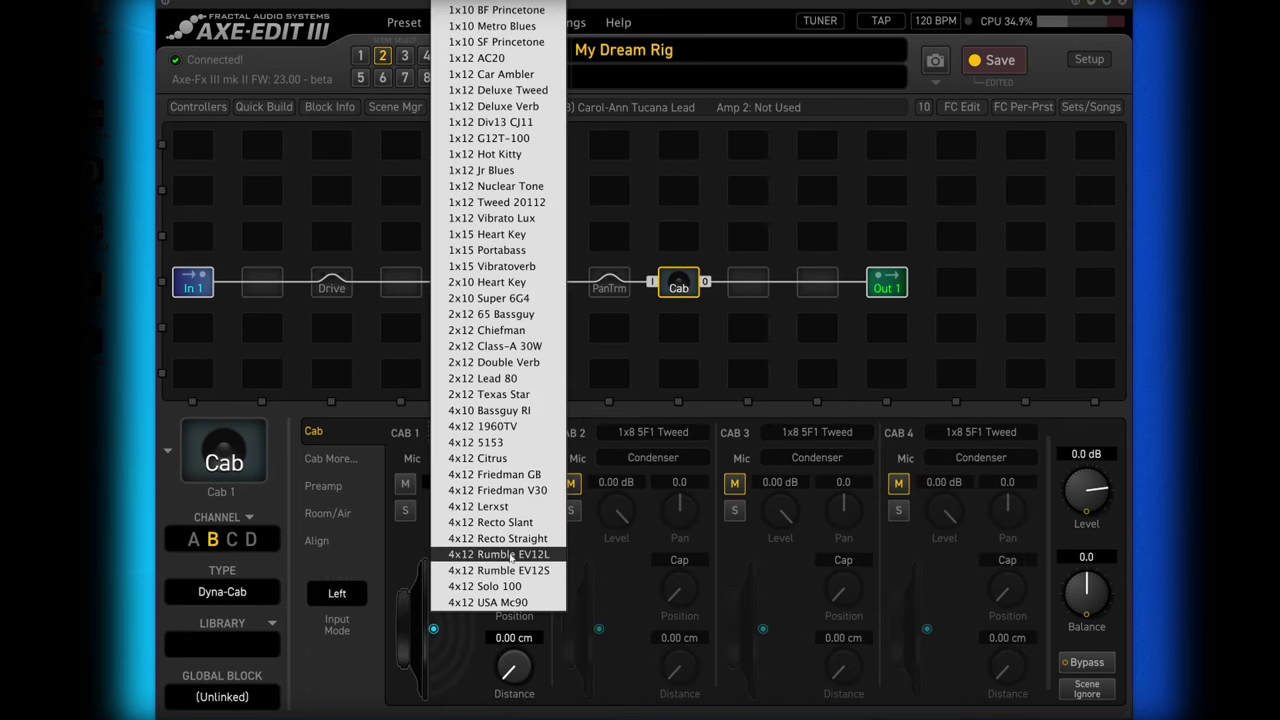
left_click(511, 570)
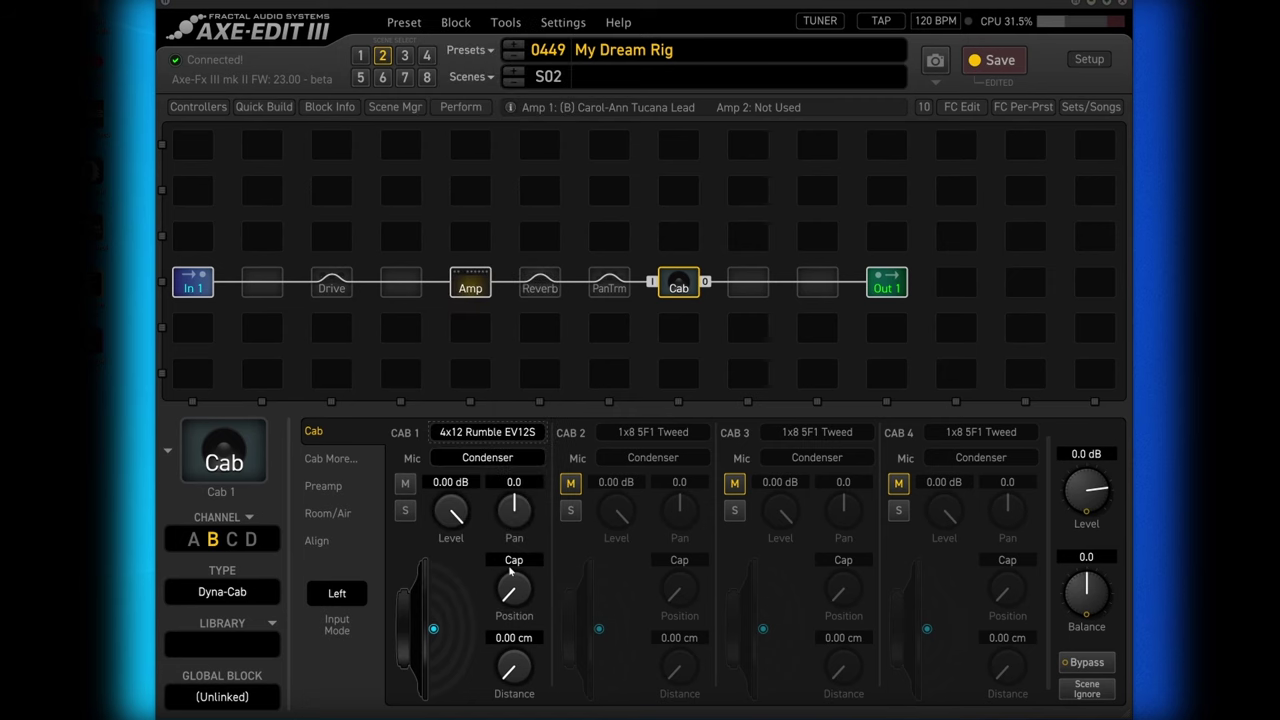
left_click_drag(443, 628, 445, 596)
left_click_drag(439, 596, 442, 603)
Step: Name scene 2 "Tucana Driven"
left_click(650, 74)
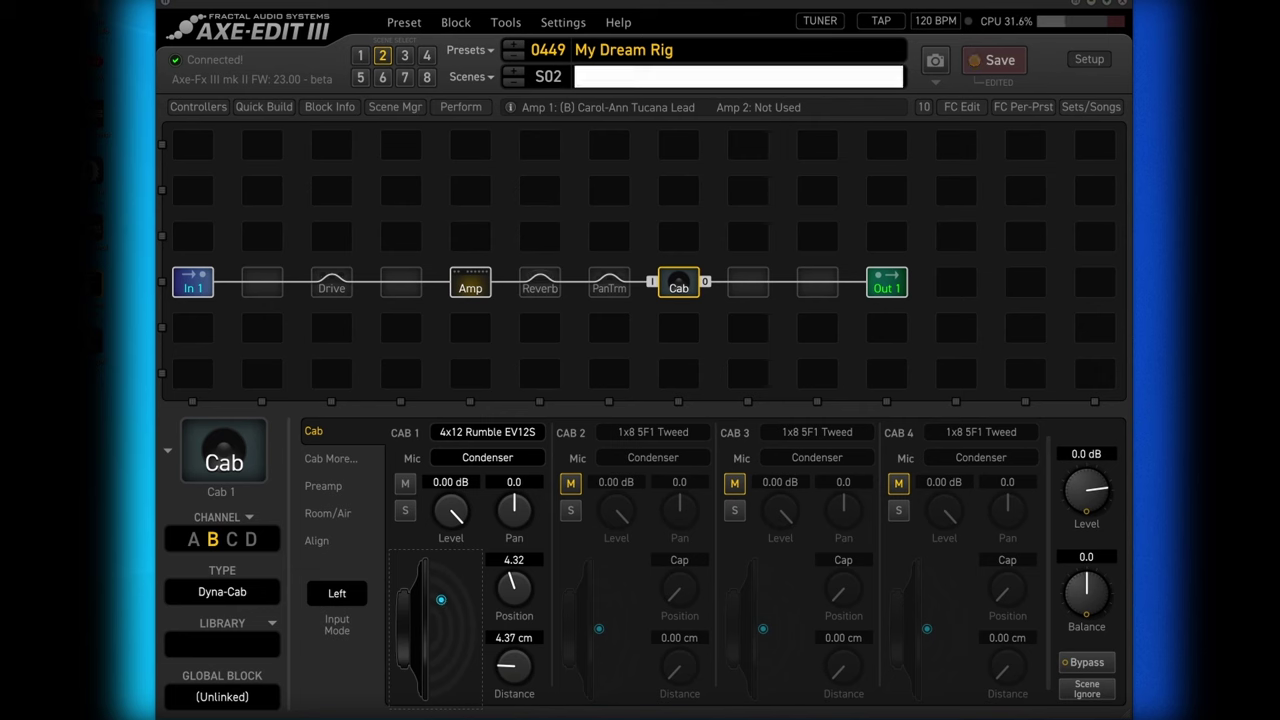
type("Tucana Driven")
key("Return")
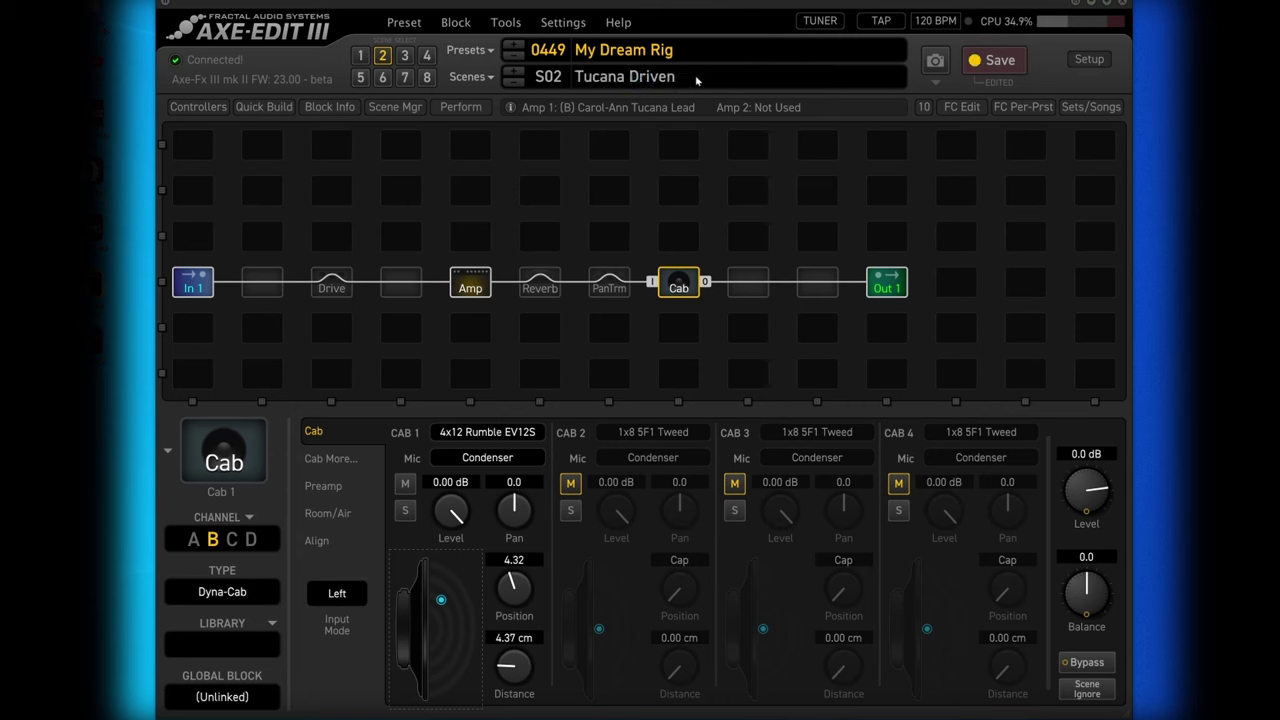
Step: Compare the Vibro Verb and Tucana Driven scenes, raise channel B's amp level to about -6.1 dB, and save the preset
left_click(513, 83)
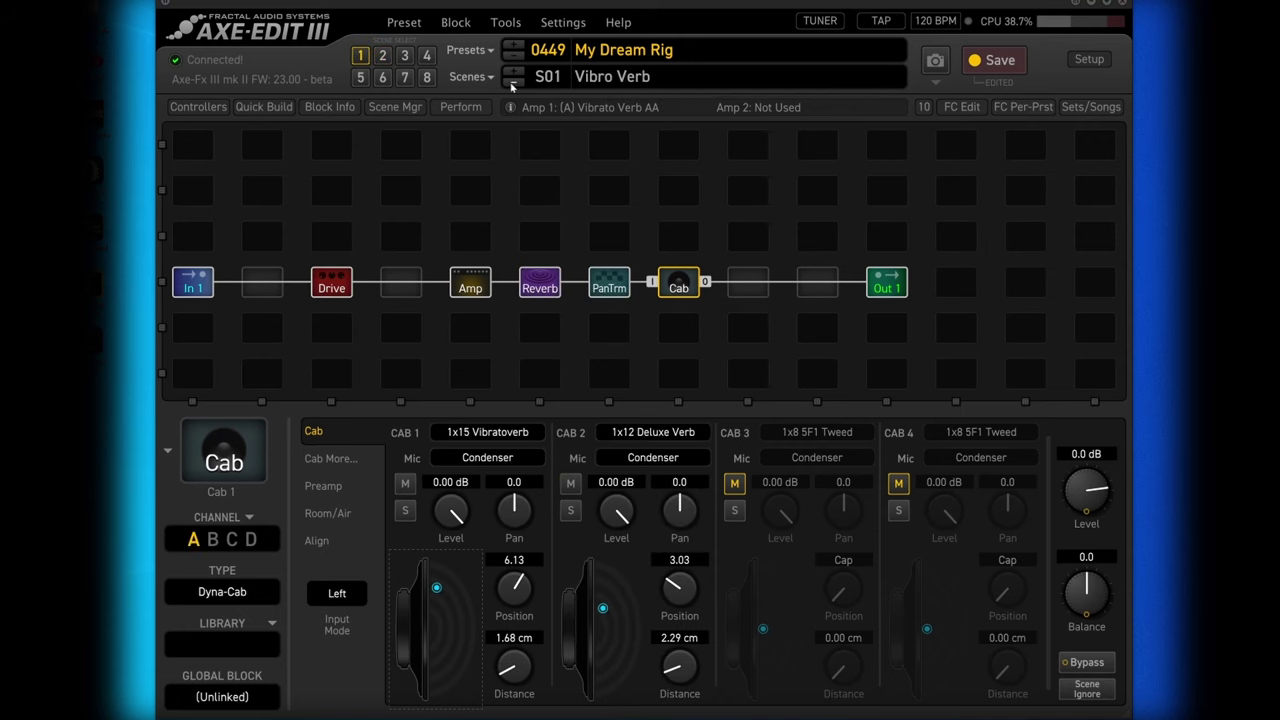
left_click(513, 77)
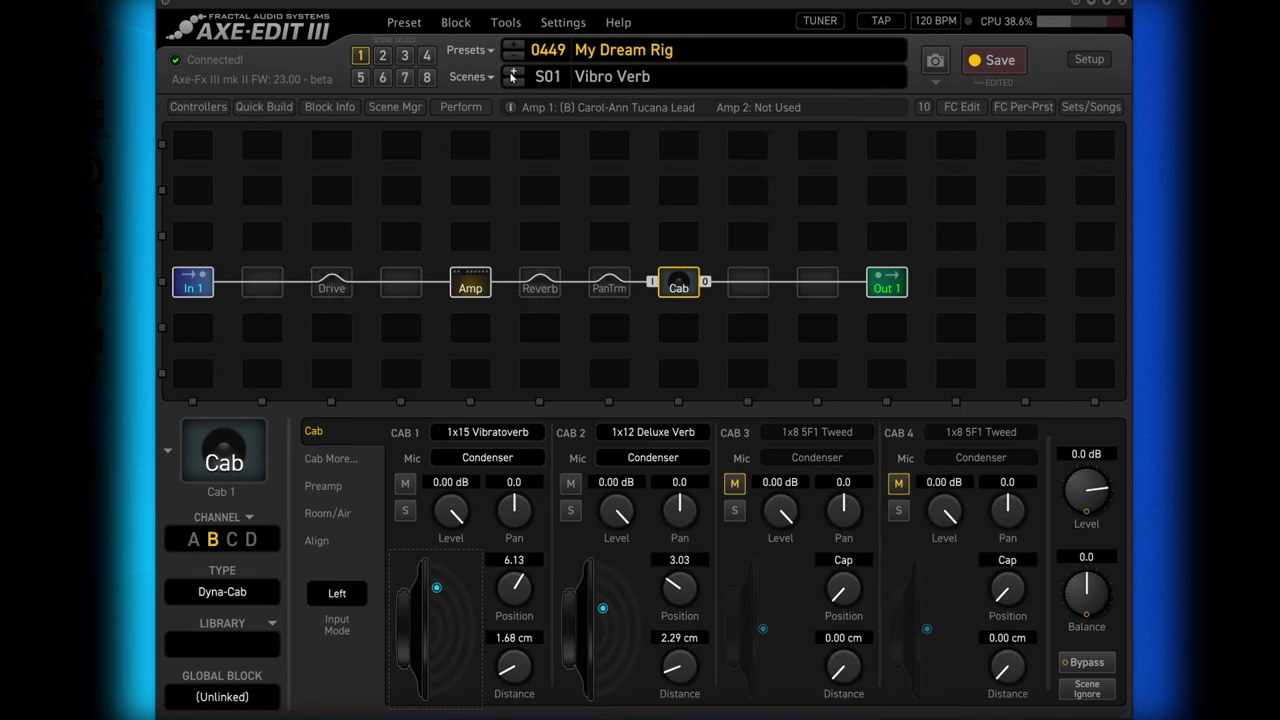
left_click(467, 287)
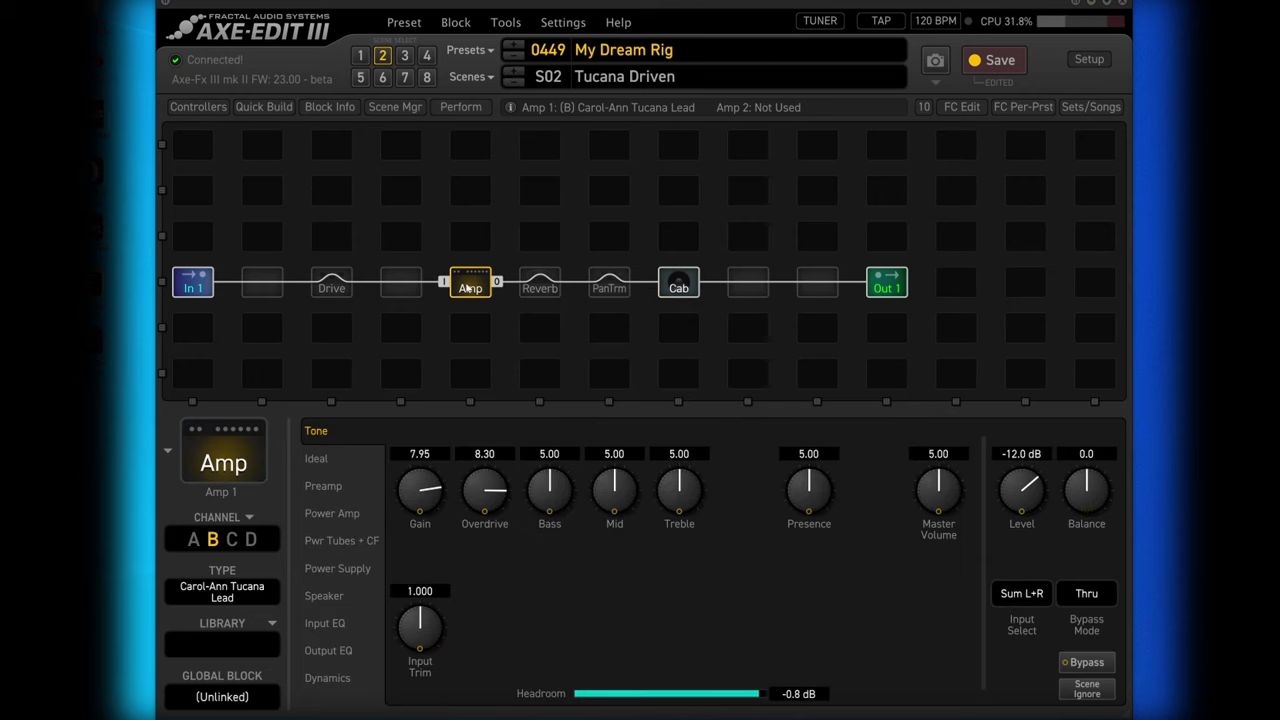
left_click_drag(1021, 497, 1030, 465)
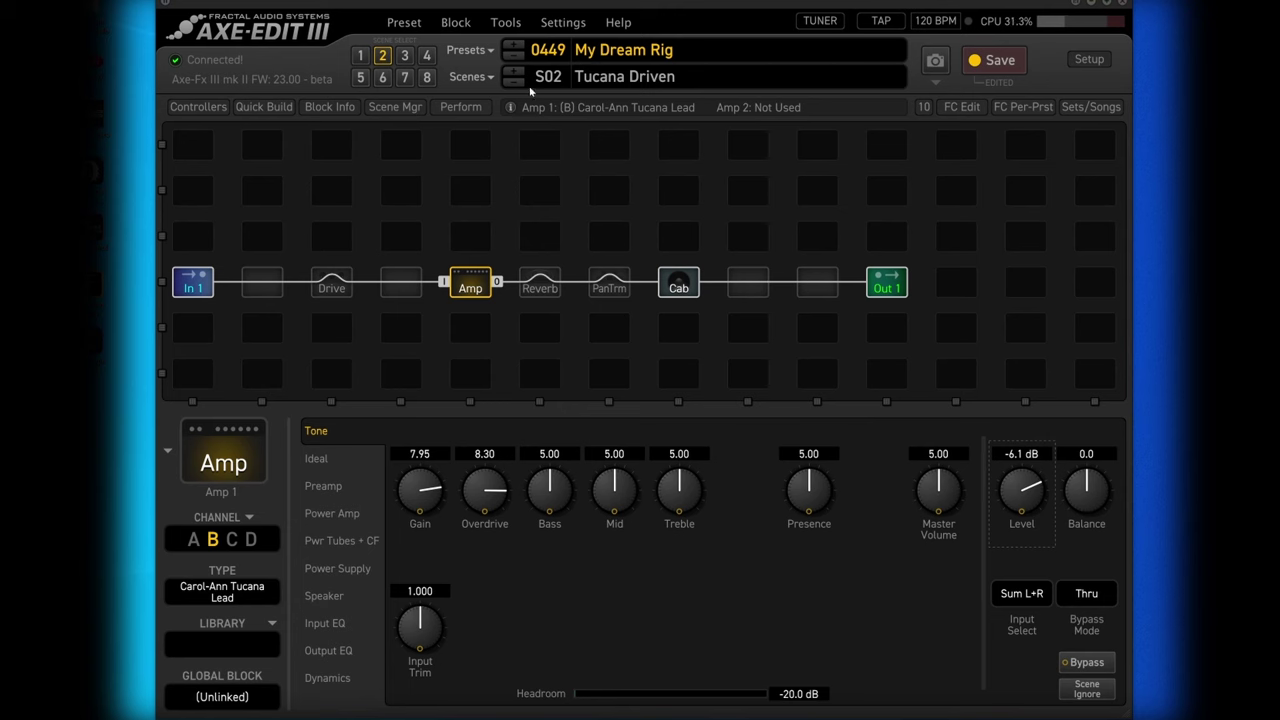
left_click(997, 60)
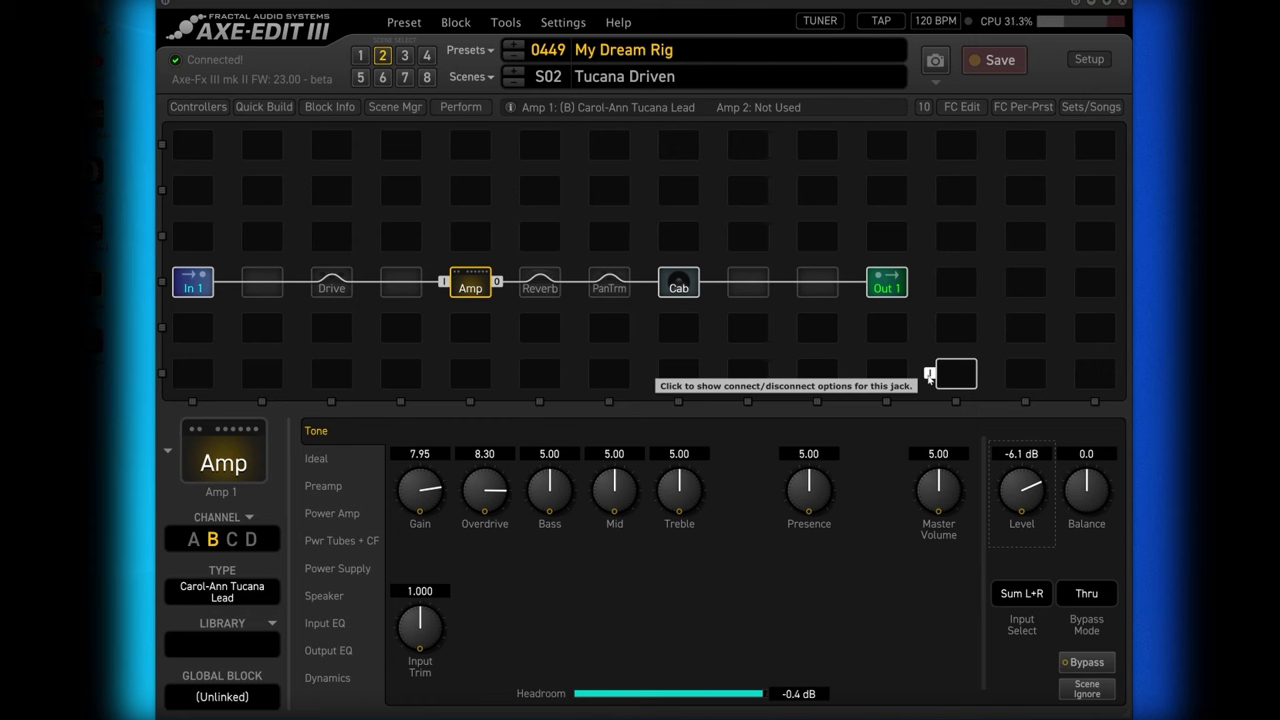
Step: Return to the Vibro Verb scene and set its amp gain to about 3.00
left_click(514, 82)
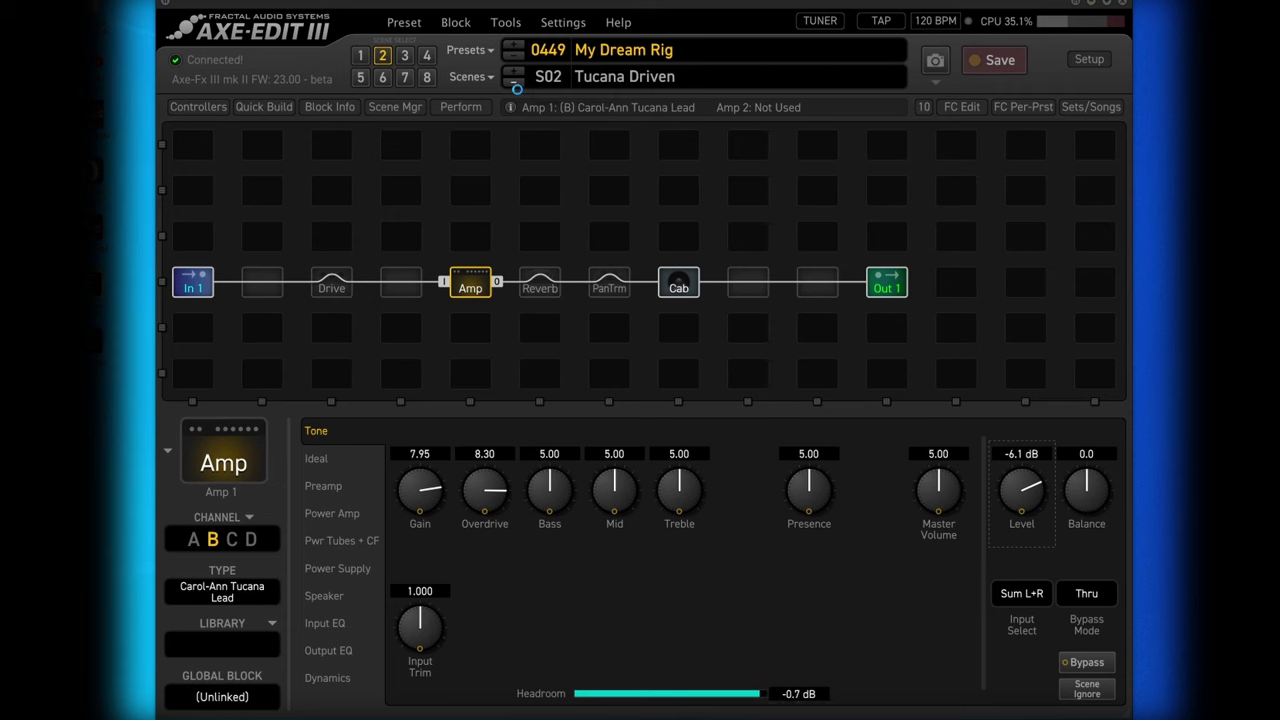
left_click(518, 91)
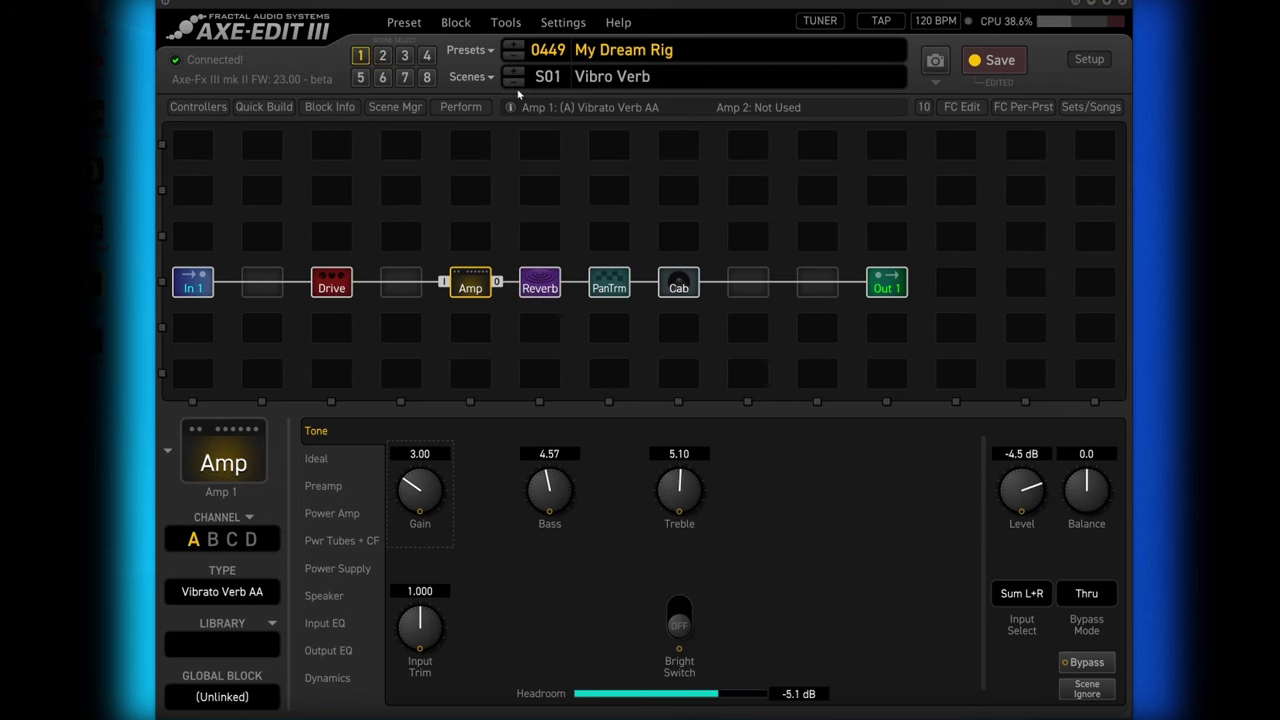
left_click(466, 107)
left_click(476, 110)
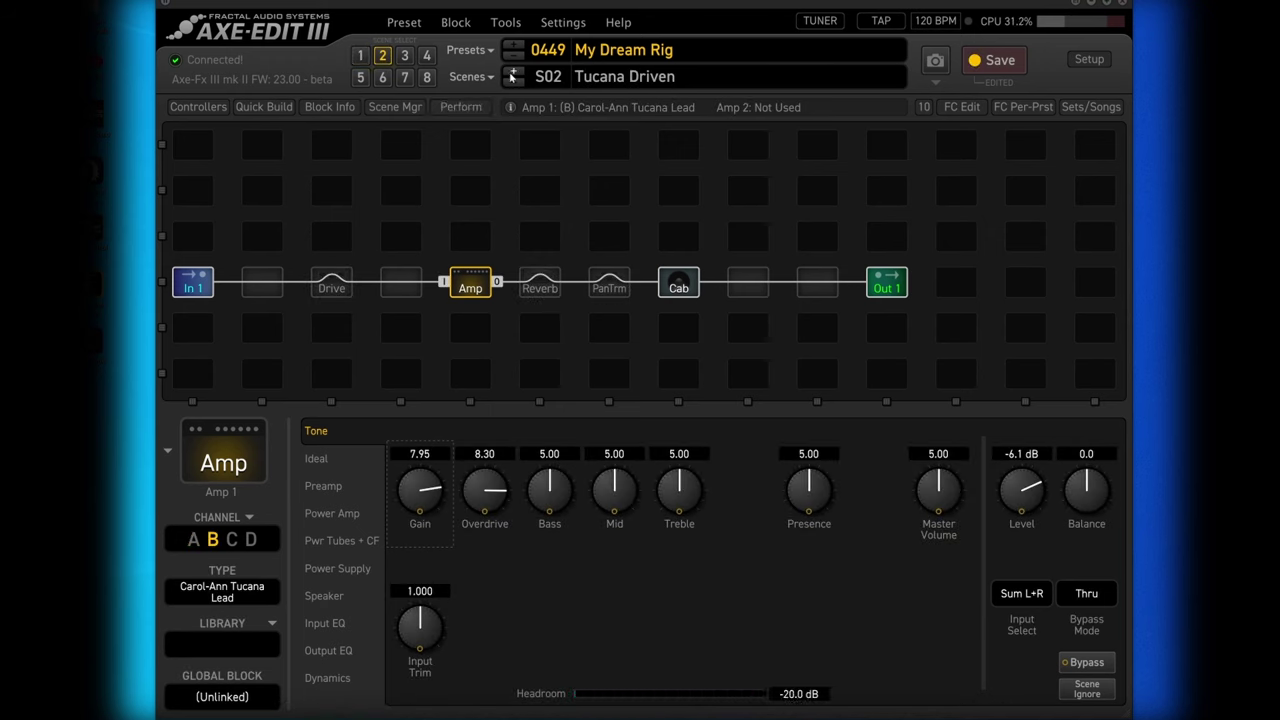
Step: Copy scene 2 to scene 3 and switch to scene 3
left_click(470, 76)
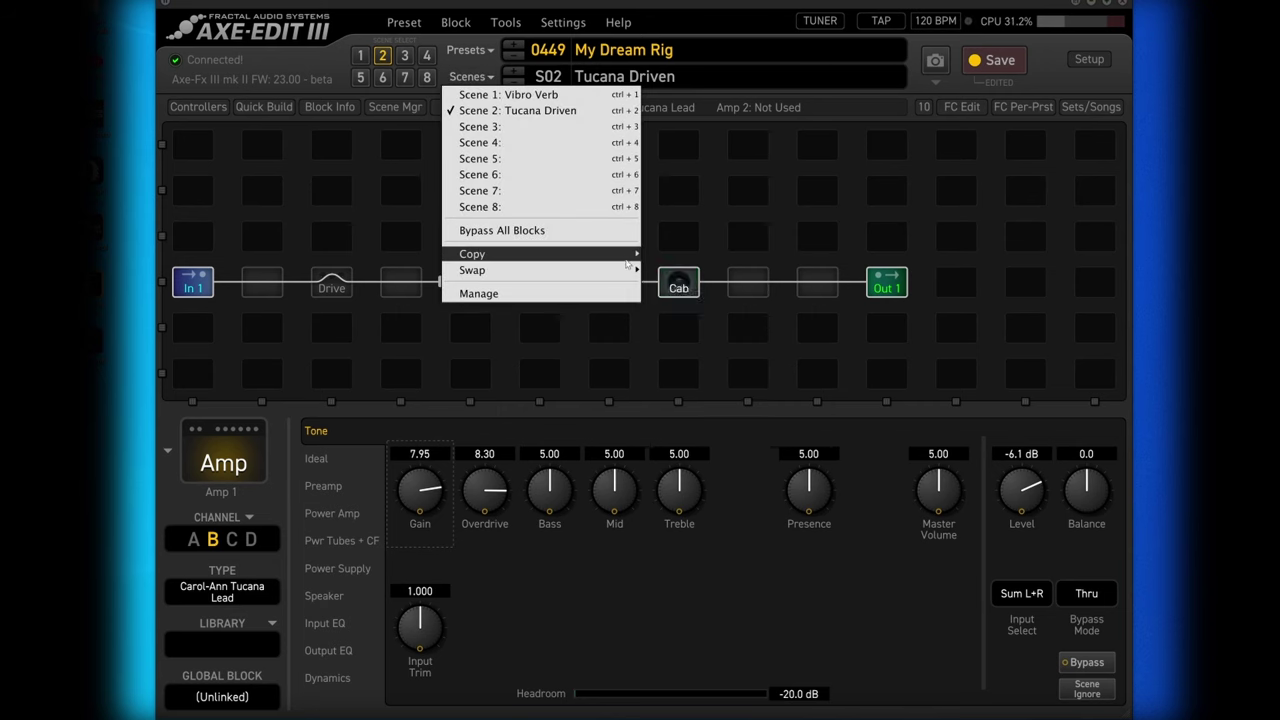
left_click(700, 286)
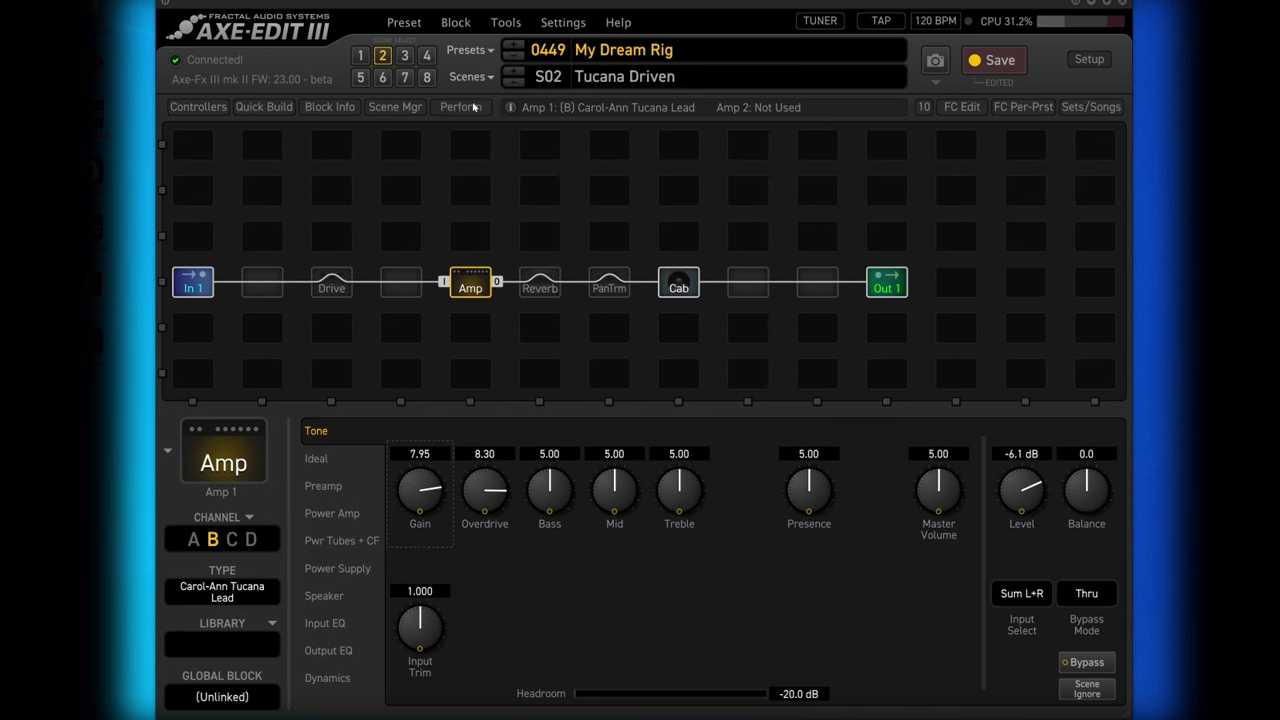
left_click(514, 71)
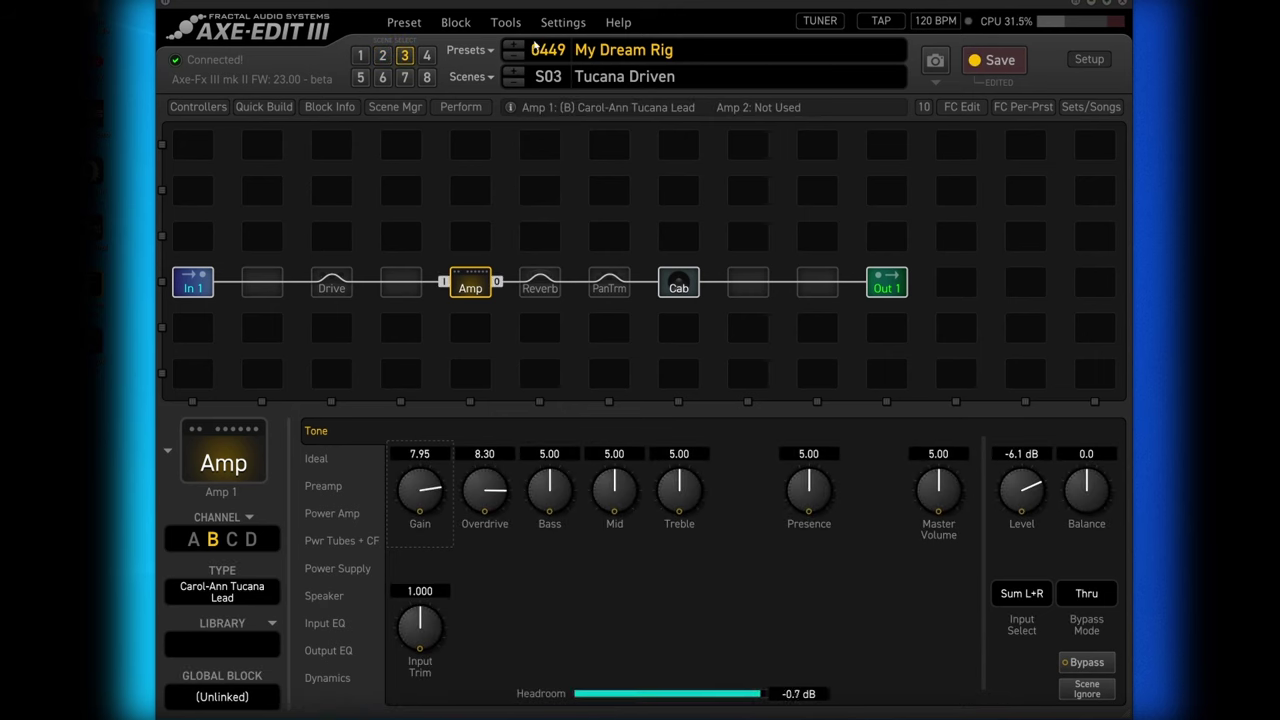
Step: Add Reverb 2 directly after the Cab block, using the Gold Plate type with its mix at about 9.9%
left_click(748, 282)
right_click(755, 268)
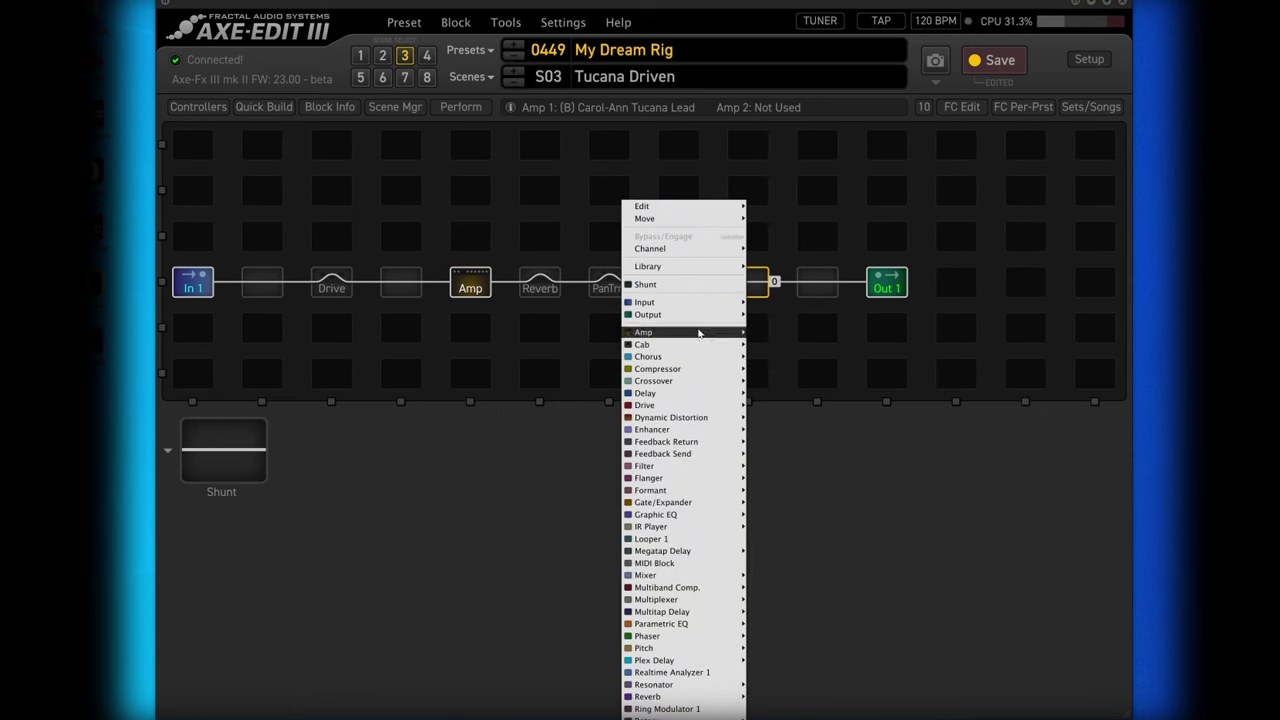
mouse_move(722, 698)
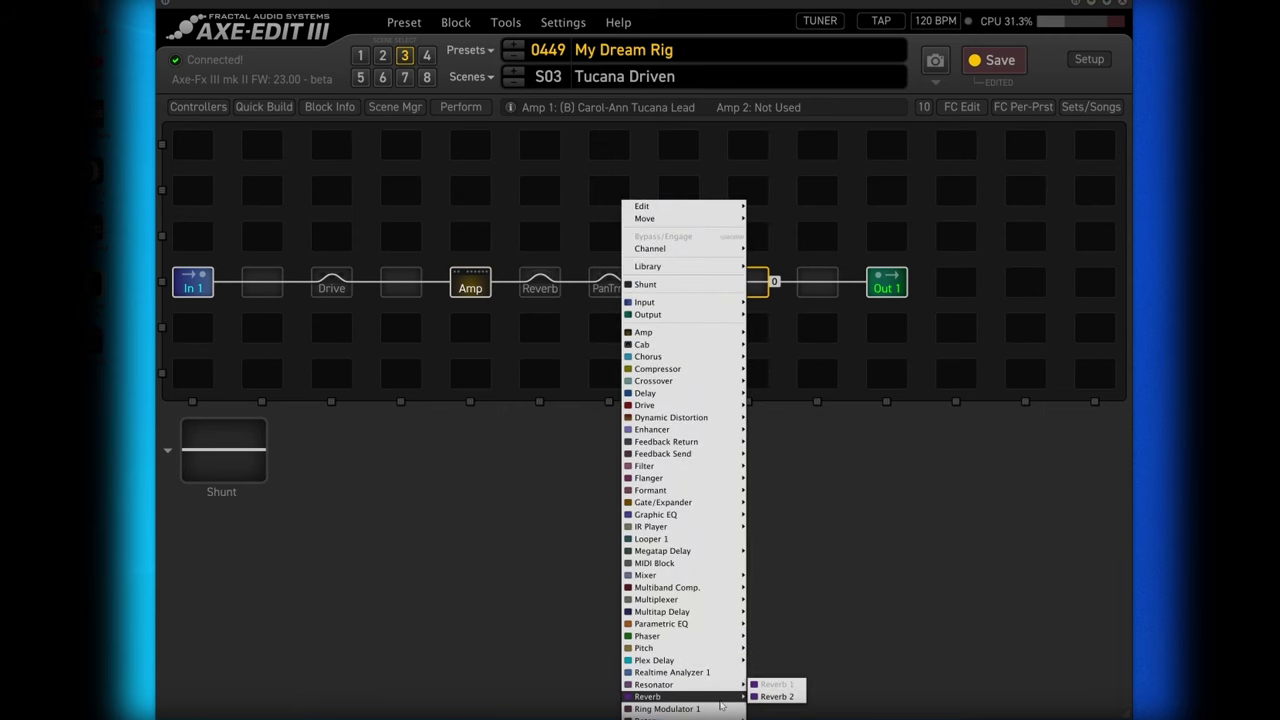
left_click(776, 697)
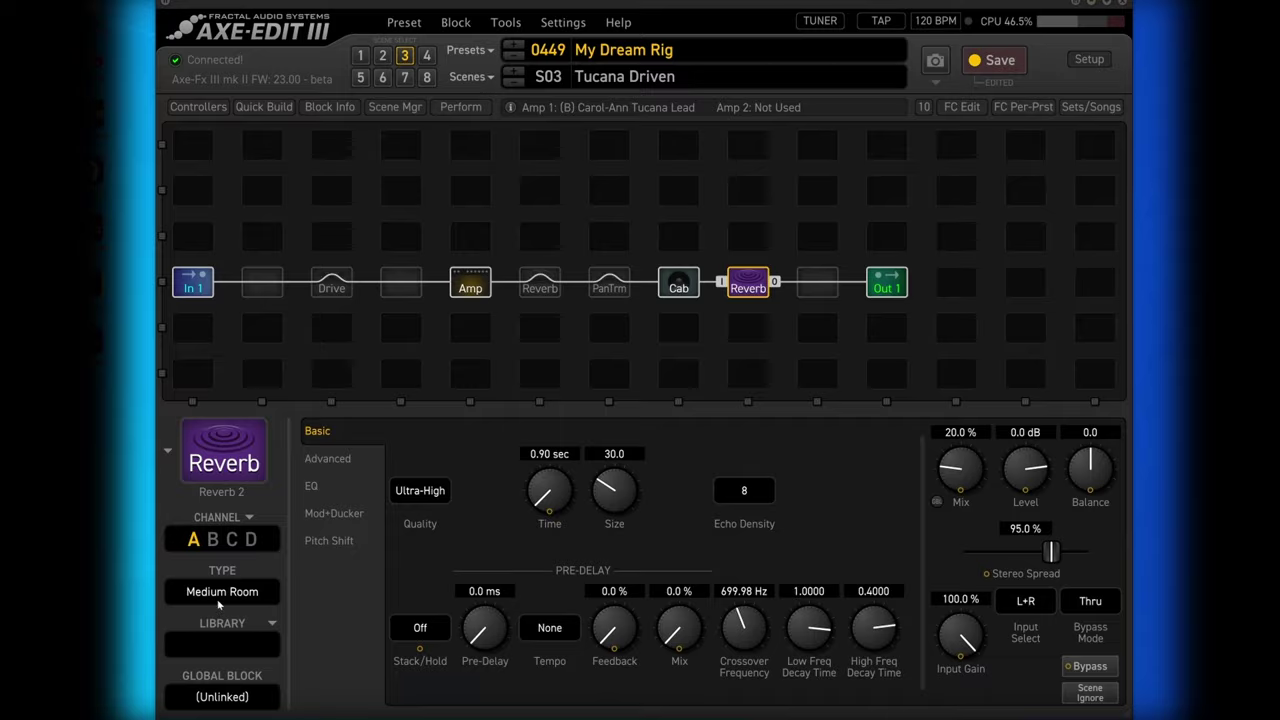
left_click(218, 603)
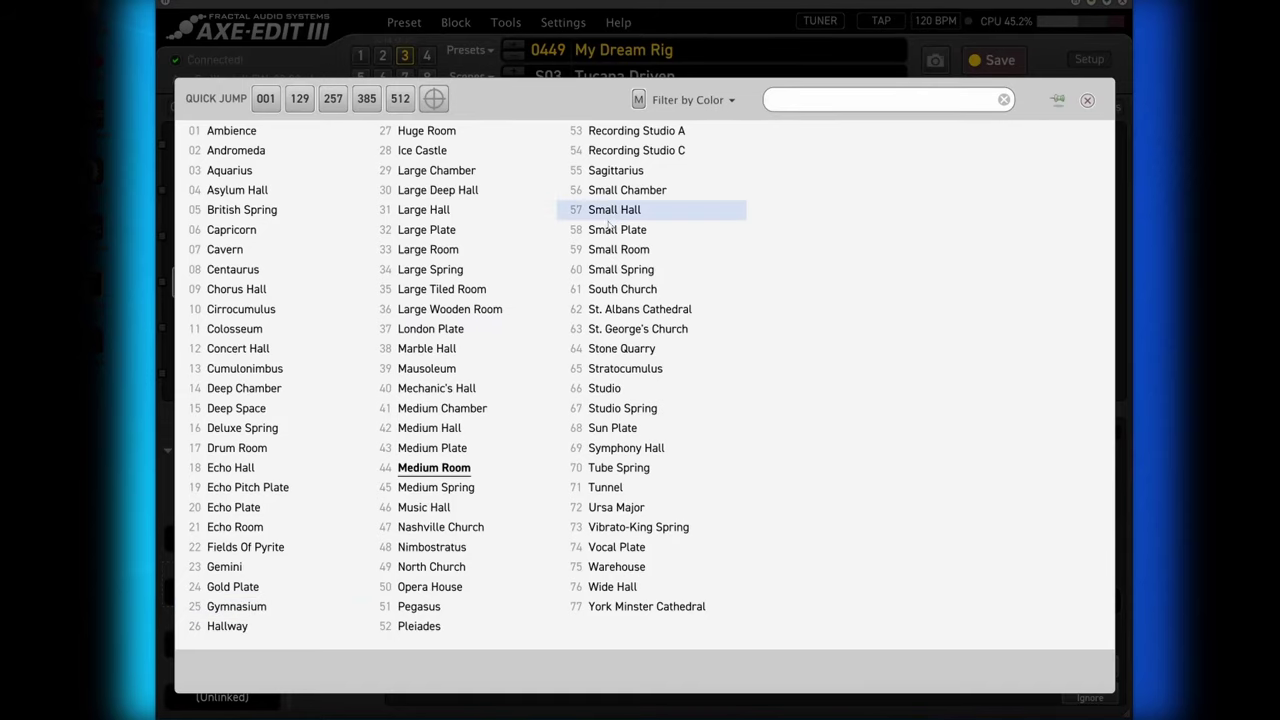
left_click(242, 589)
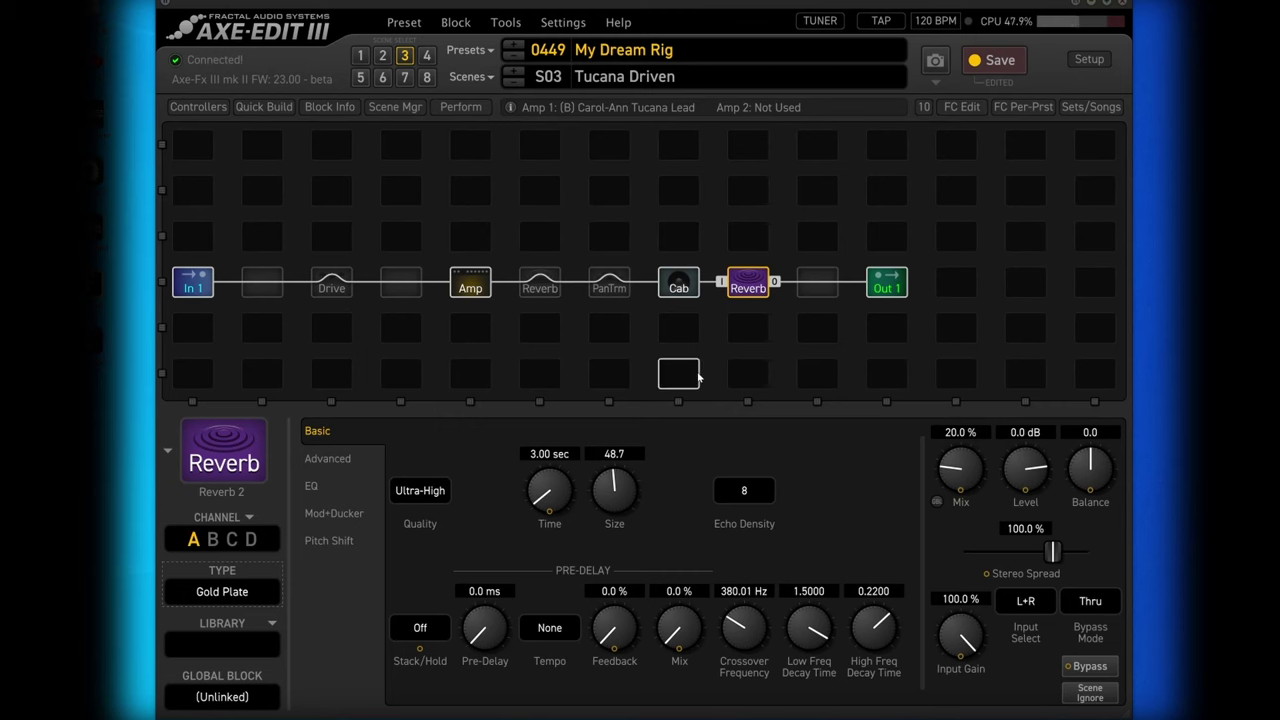
left_click_drag(962, 466, 952, 502)
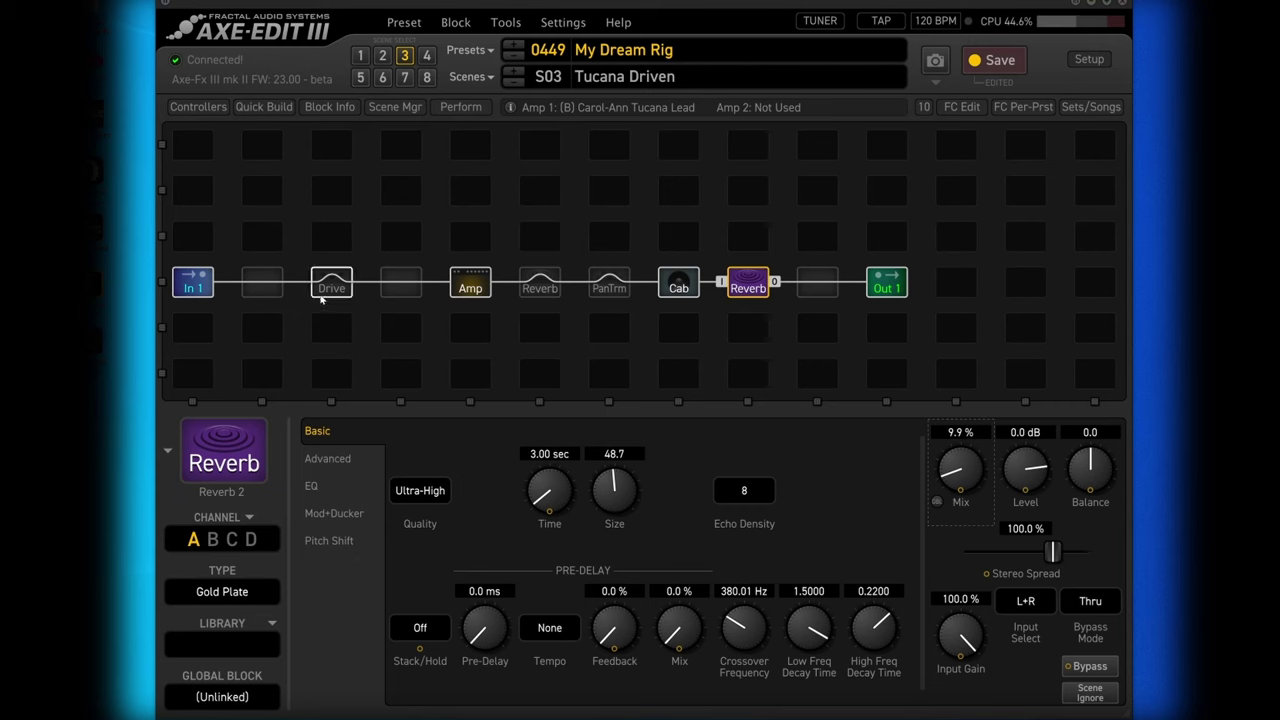
Step: Engage the Drive block in scene 3 and rename the scene "Tucana Lead"
left_click(319, 292)
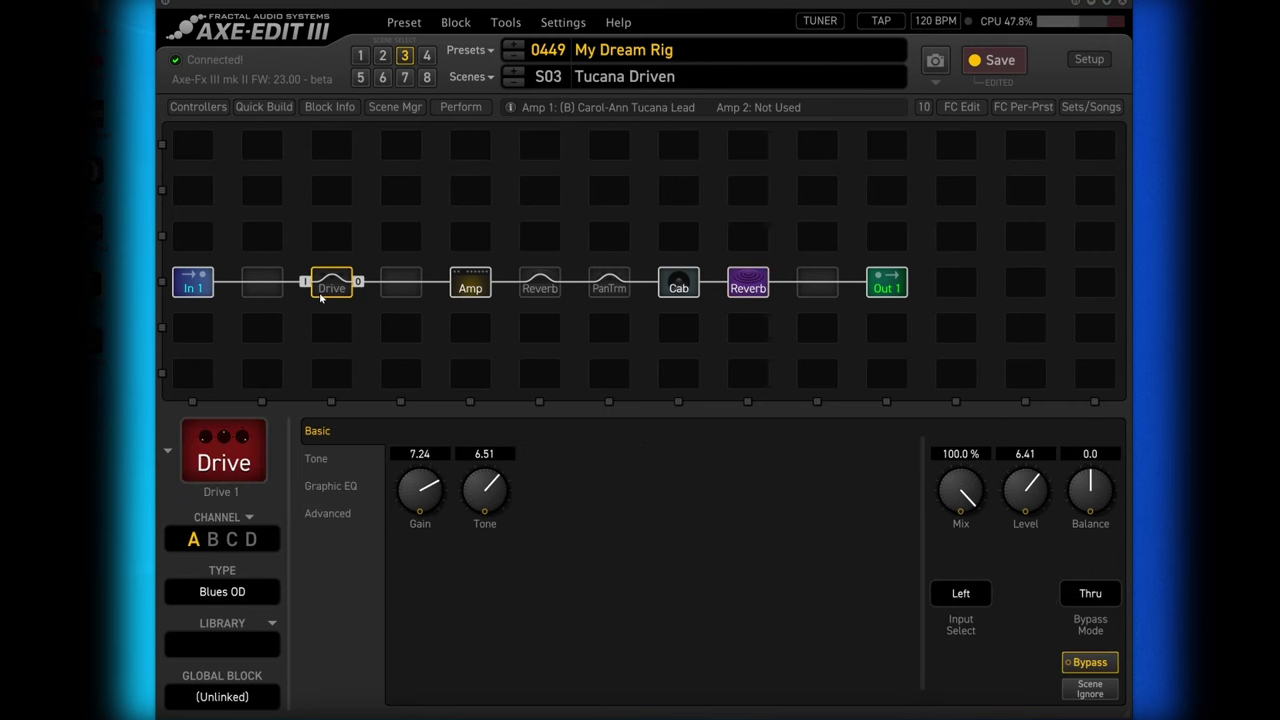
left_click(320, 292, "ctrl")
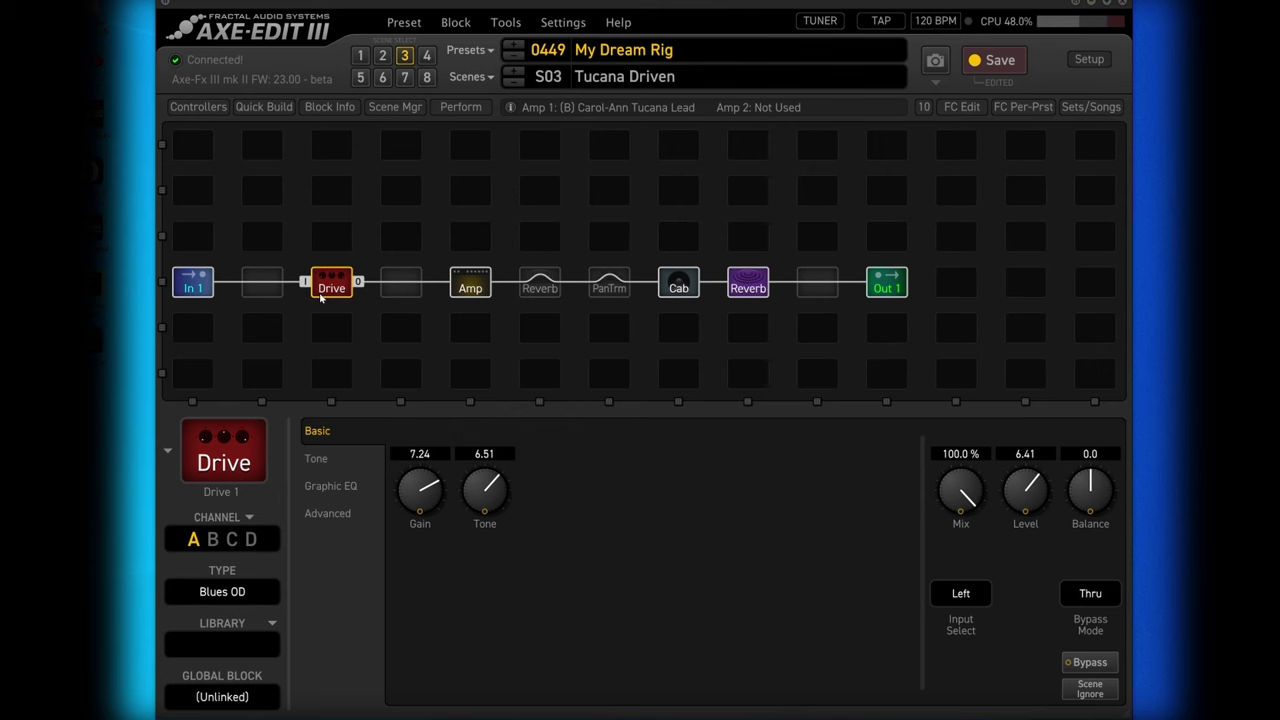
double_click(664, 77)
left_click(653, 77)
left_click_drag(641, 77, 678, 77)
key("BackSpace")
key("BackSpace")
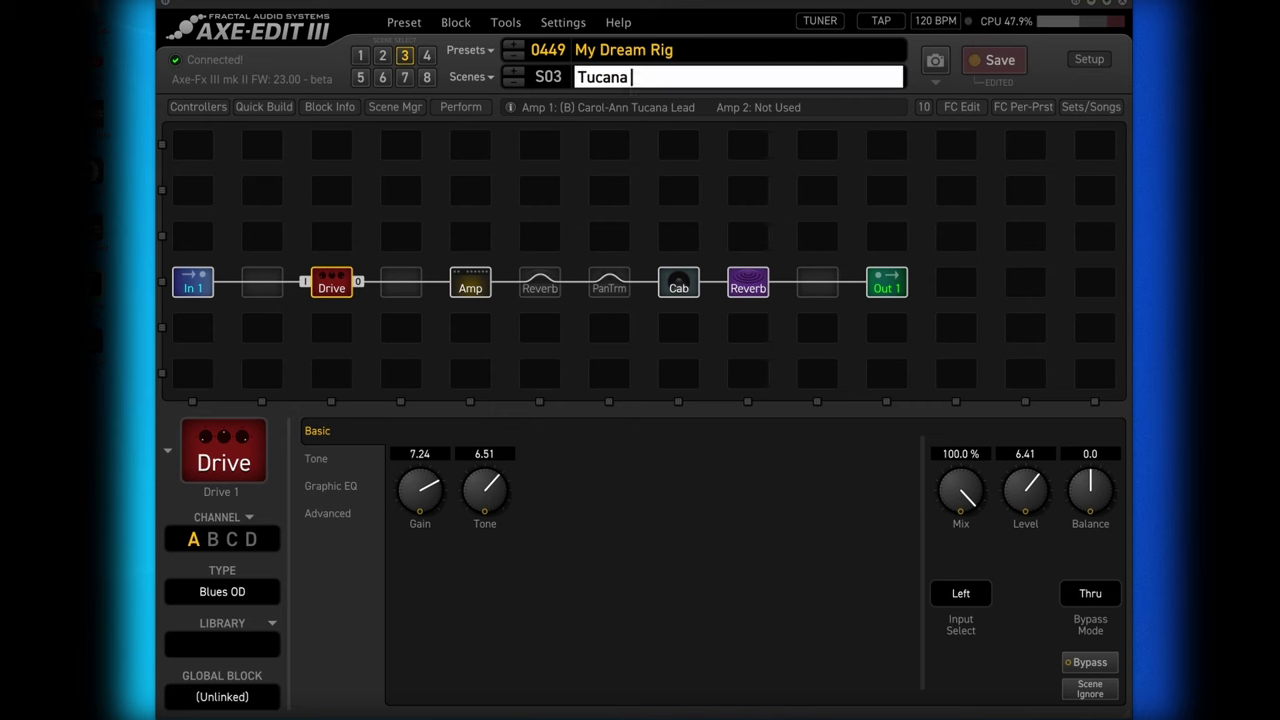
type("Lead")
key("Return")
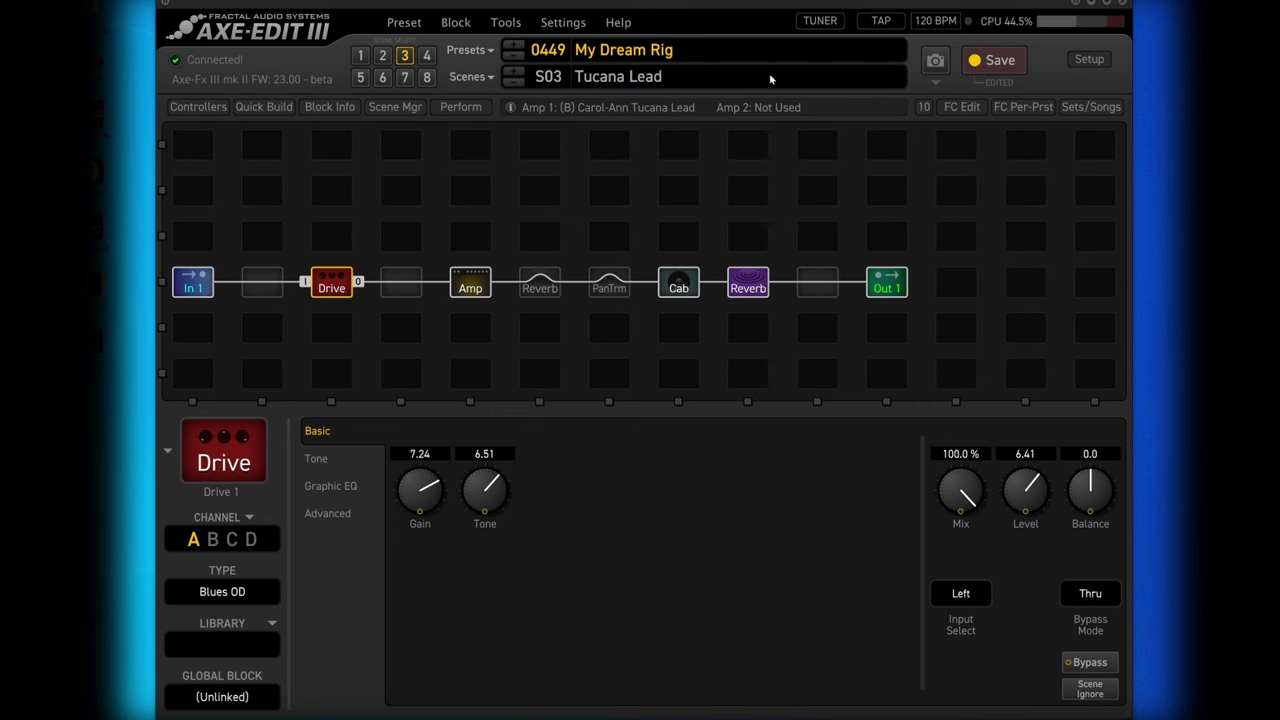
Step: Copy the Amp block's channel B to channel C and switch the amp to channel C
left_click(481, 288)
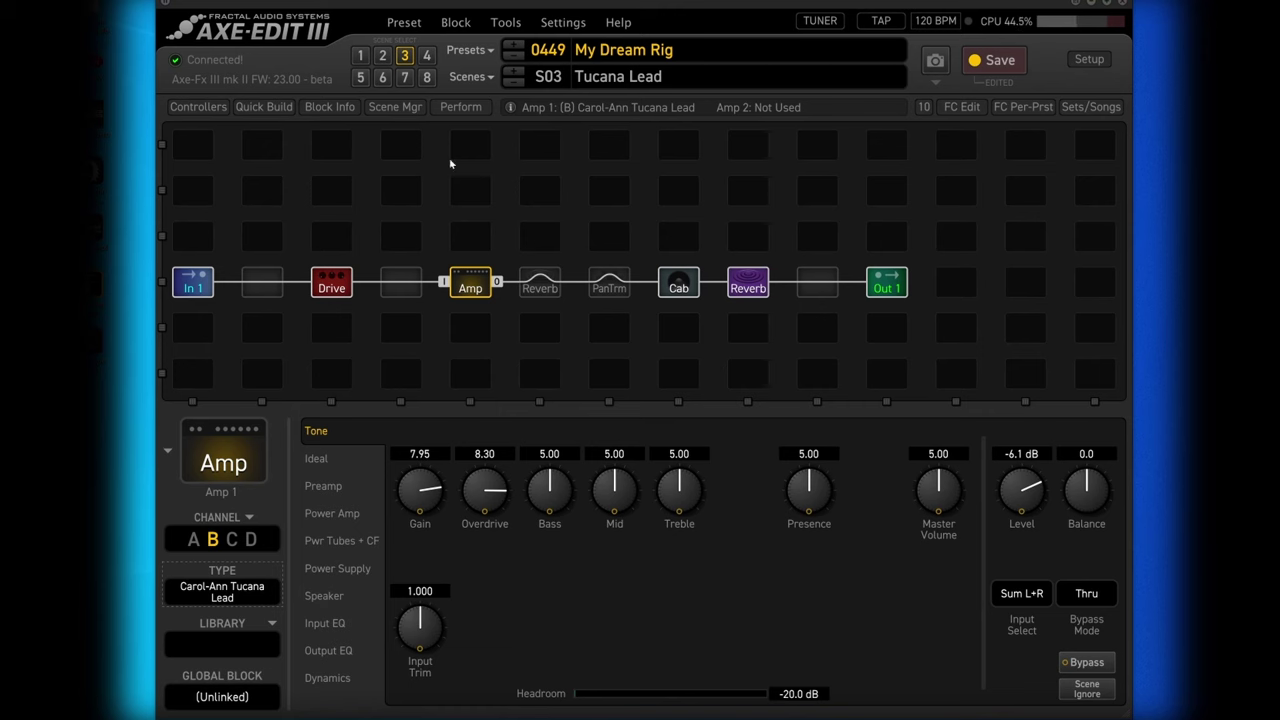
left_click(249, 517)
mouse_move(397, 580)
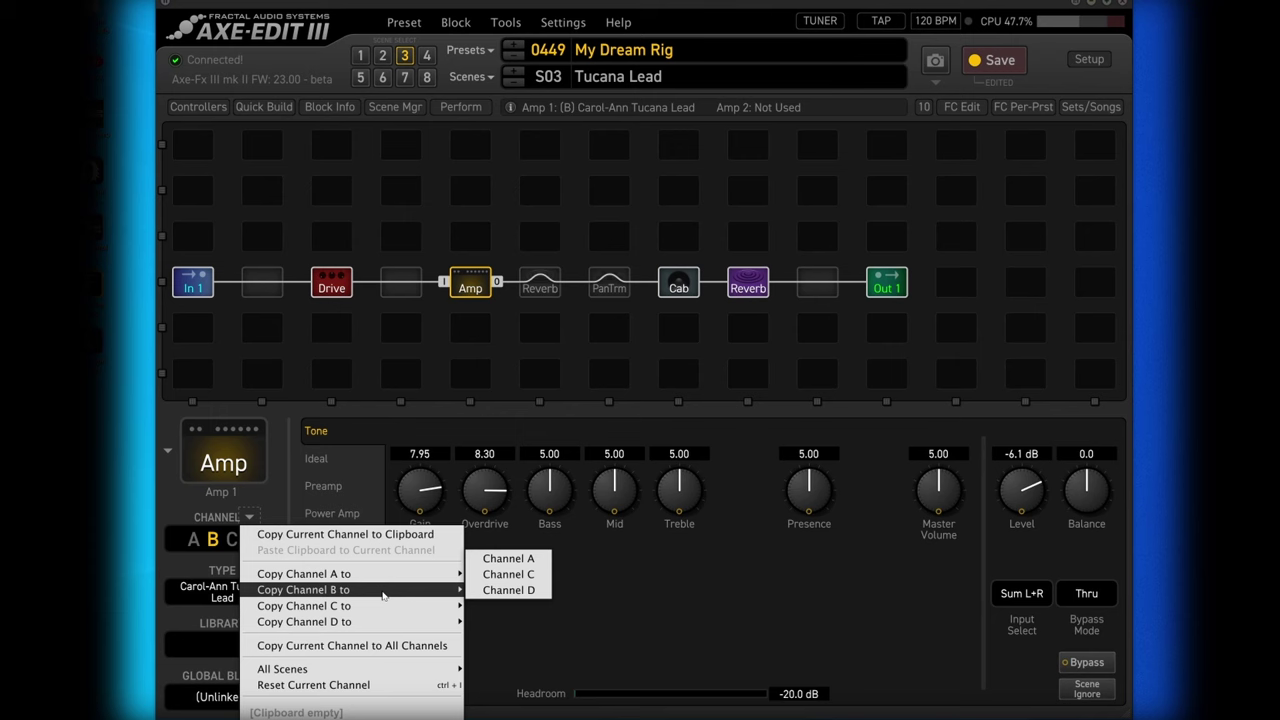
left_click(531, 575)
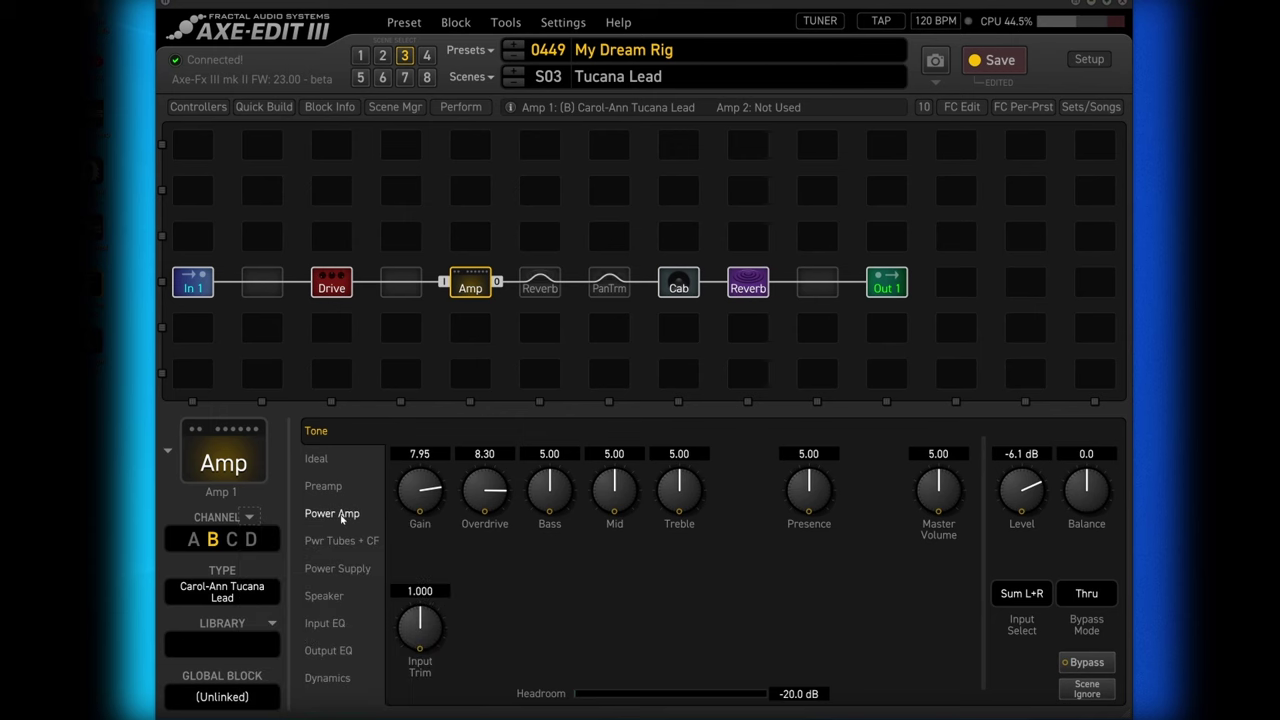
left_click(231, 541)
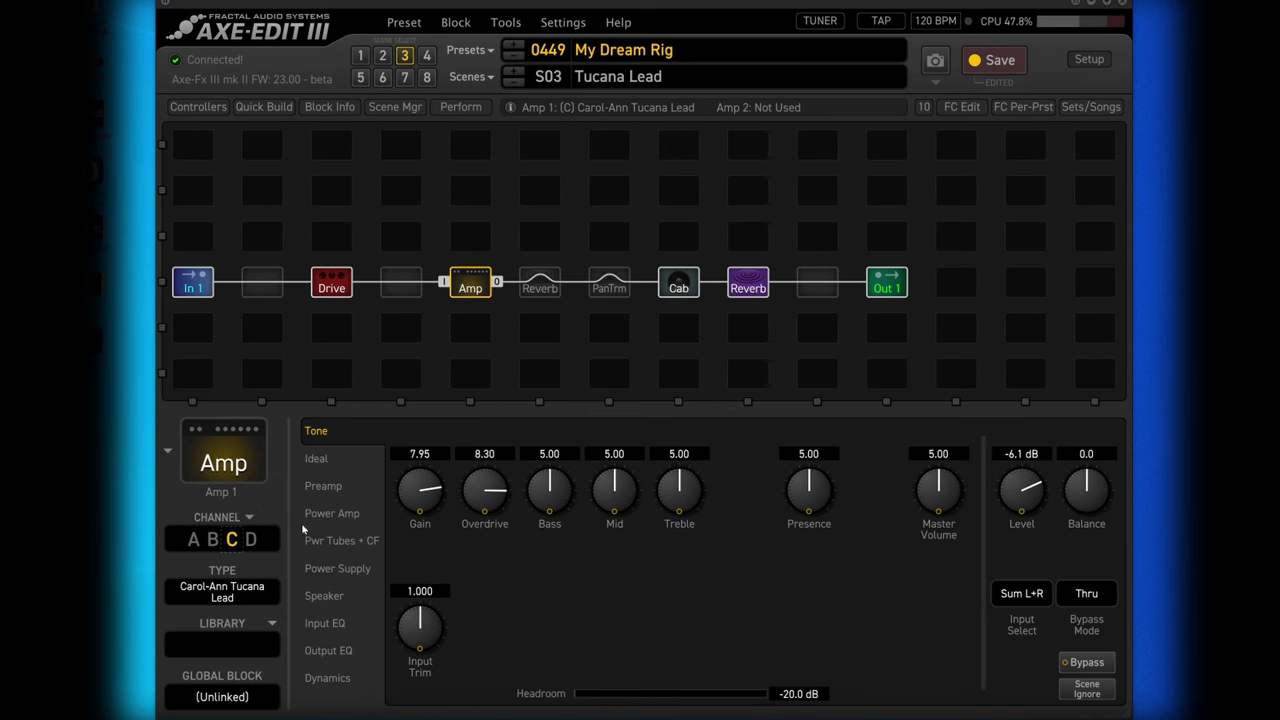
Step: On amp channel C, set mid to about 5.99, gain 8.21, overdrive 8.52 and level -1.4 dB
left_click_drag(625, 519, 629, 490)
left_click_drag(1018, 489, 1025, 472)
mouse_move(420, 517)
left_mouse_down()
mouse_move(414, 495)
mouse_move(493, 486)
mouse_move(425, 495)
left_mouse_up()
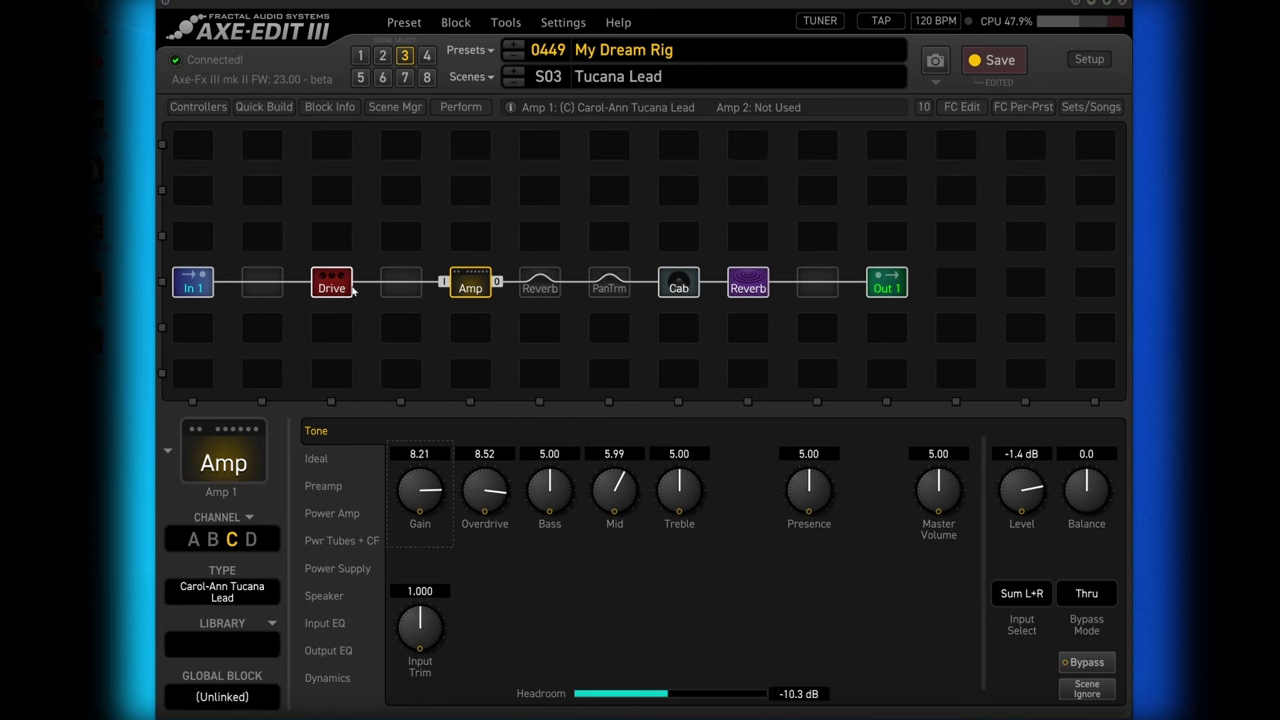
Step: Compare with the Tucana Driven scene, lower channel C's amp level to about -4.2 dB, and save the preset
left_click(517, 85)
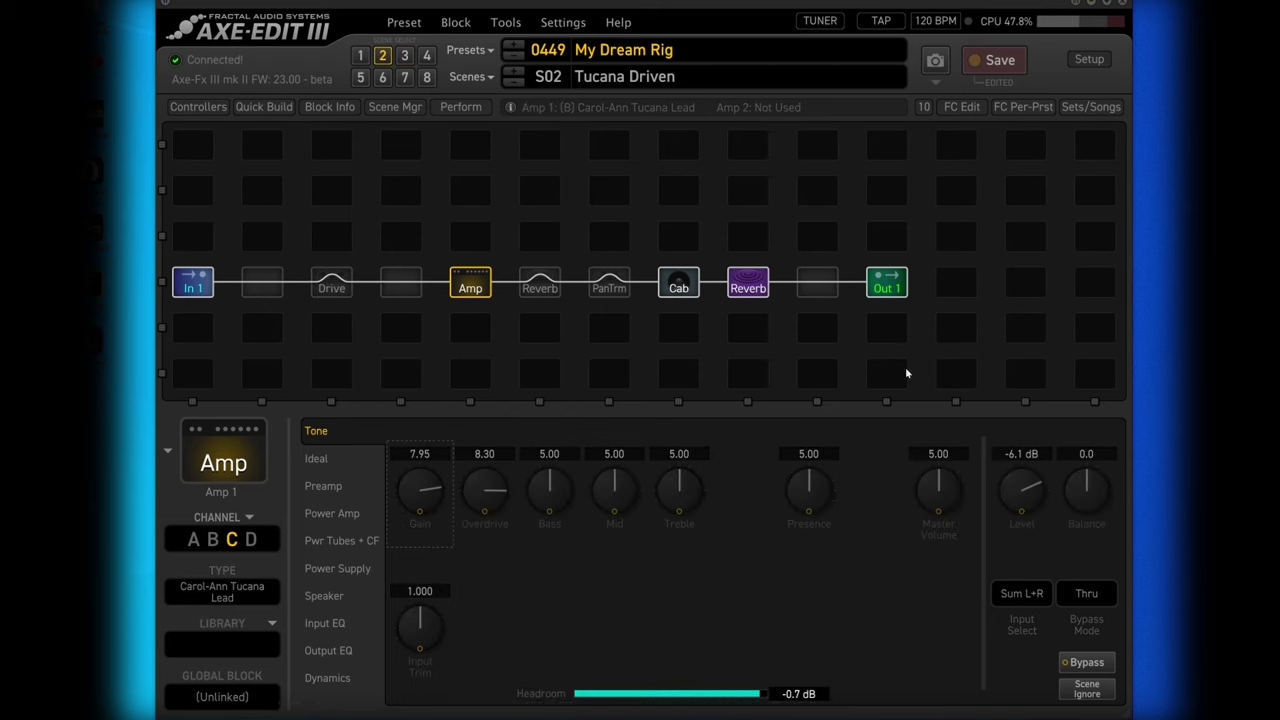
left_click_drag(1040, 505, 1023, 511)
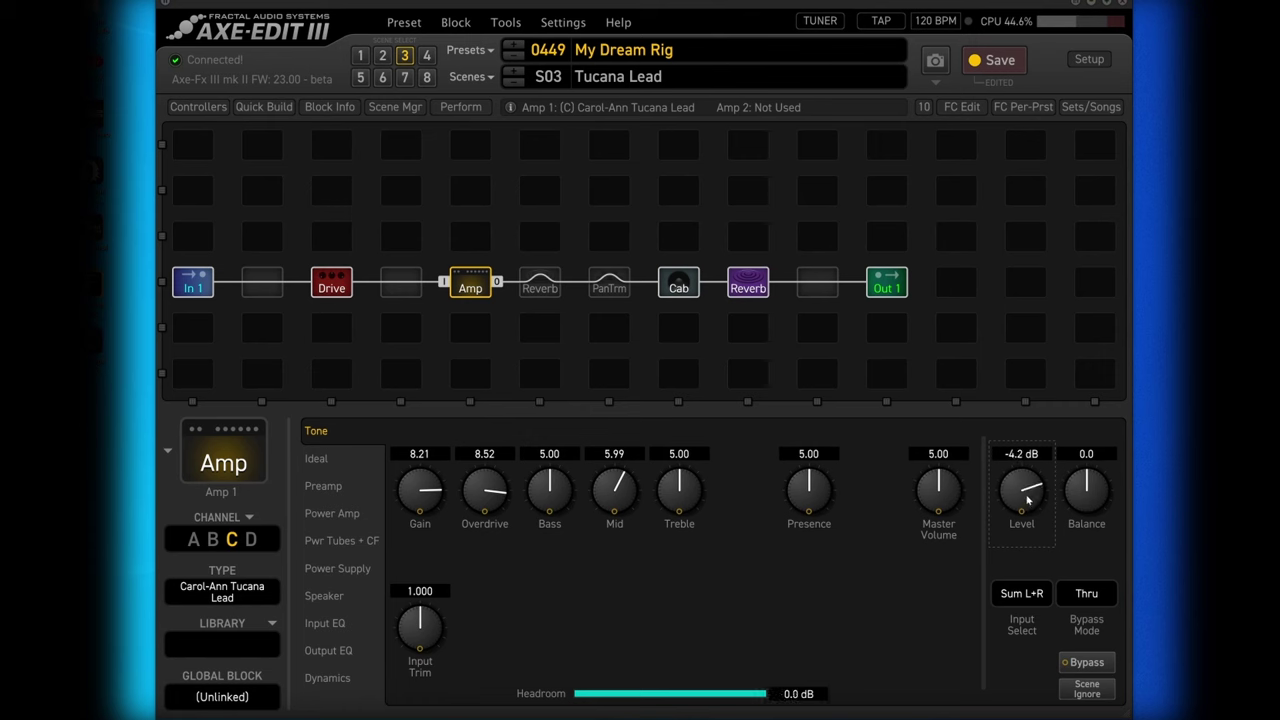
left_click(516, 84)
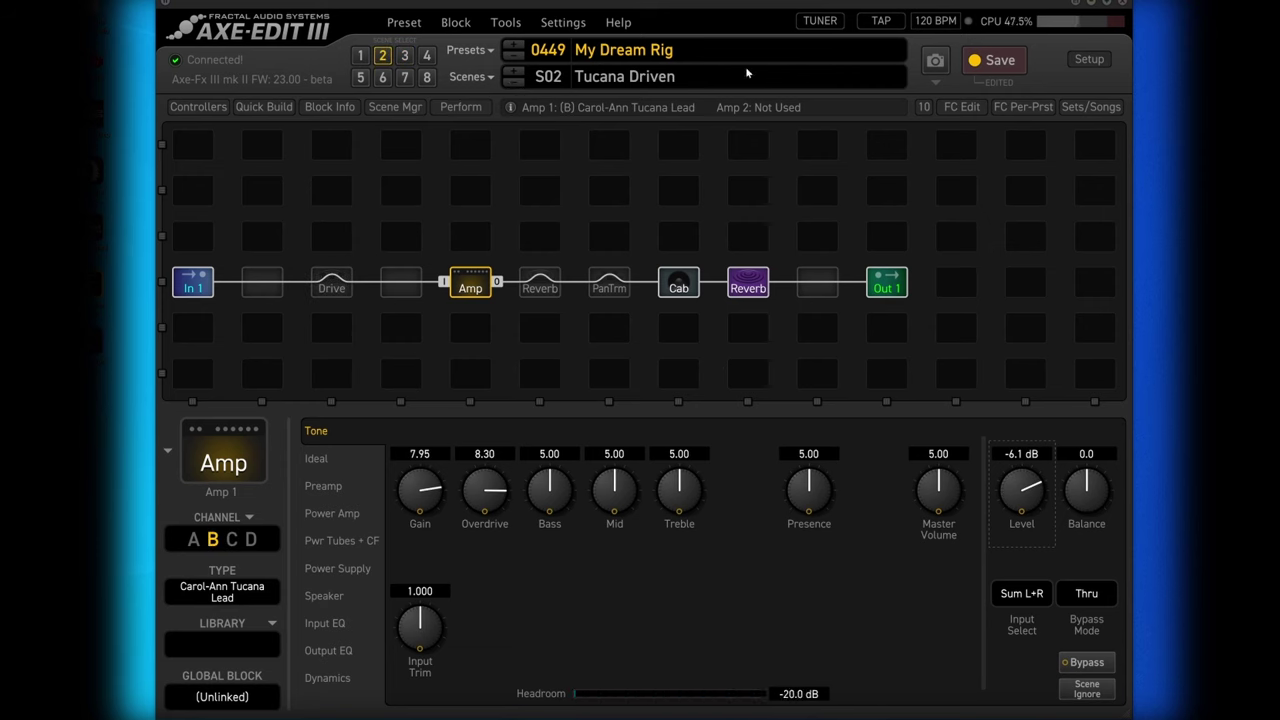
left_click(995, 60)
Step: In the Tucana Lead scene, shift Reverb 2 next to the output and insert Delay 1 between the Cab and Reverb 2
left_click(512, 72)
left_click_drag(750, 288, 817, 288)
right_click(748, 288)
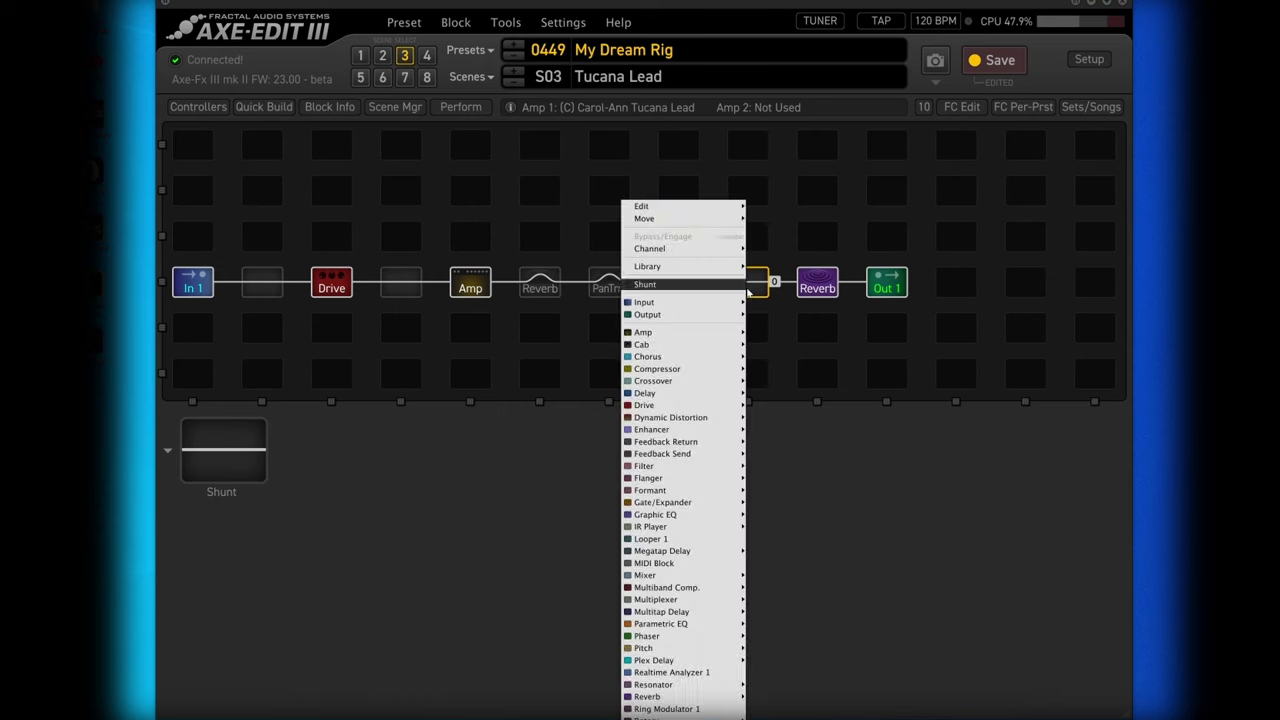
mouse_move(694, 393)
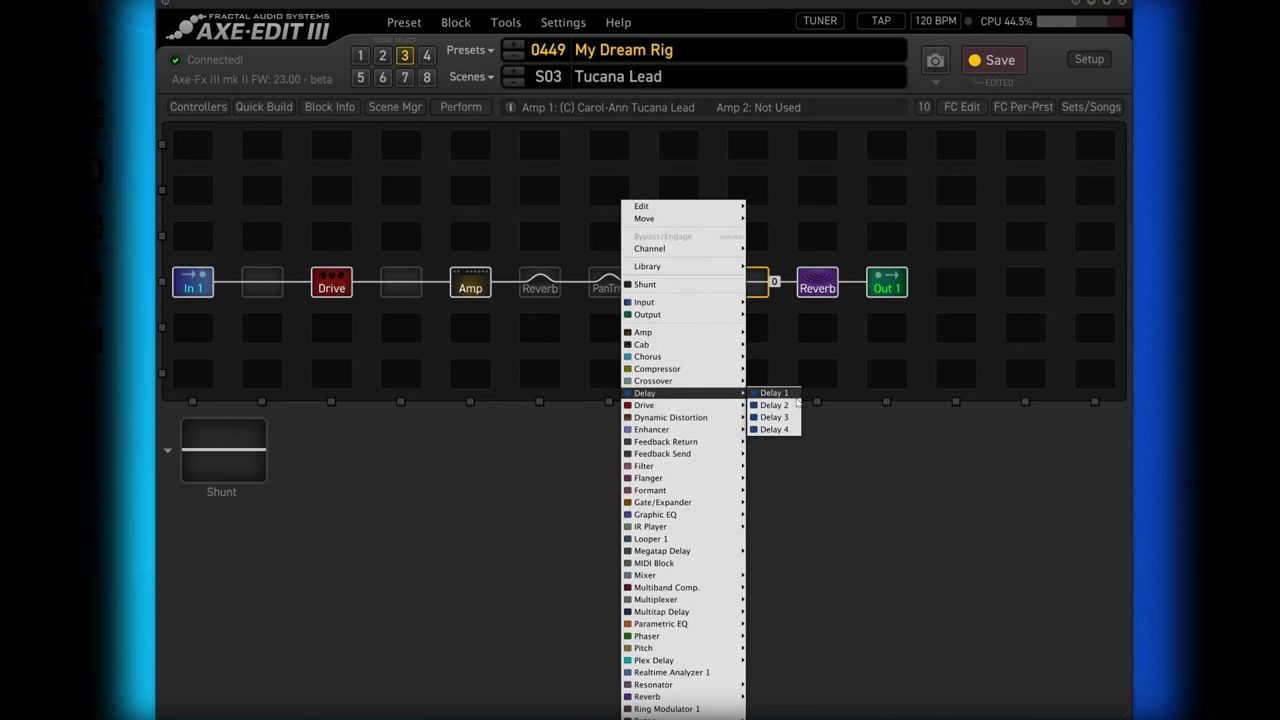
left_click(793, 396)
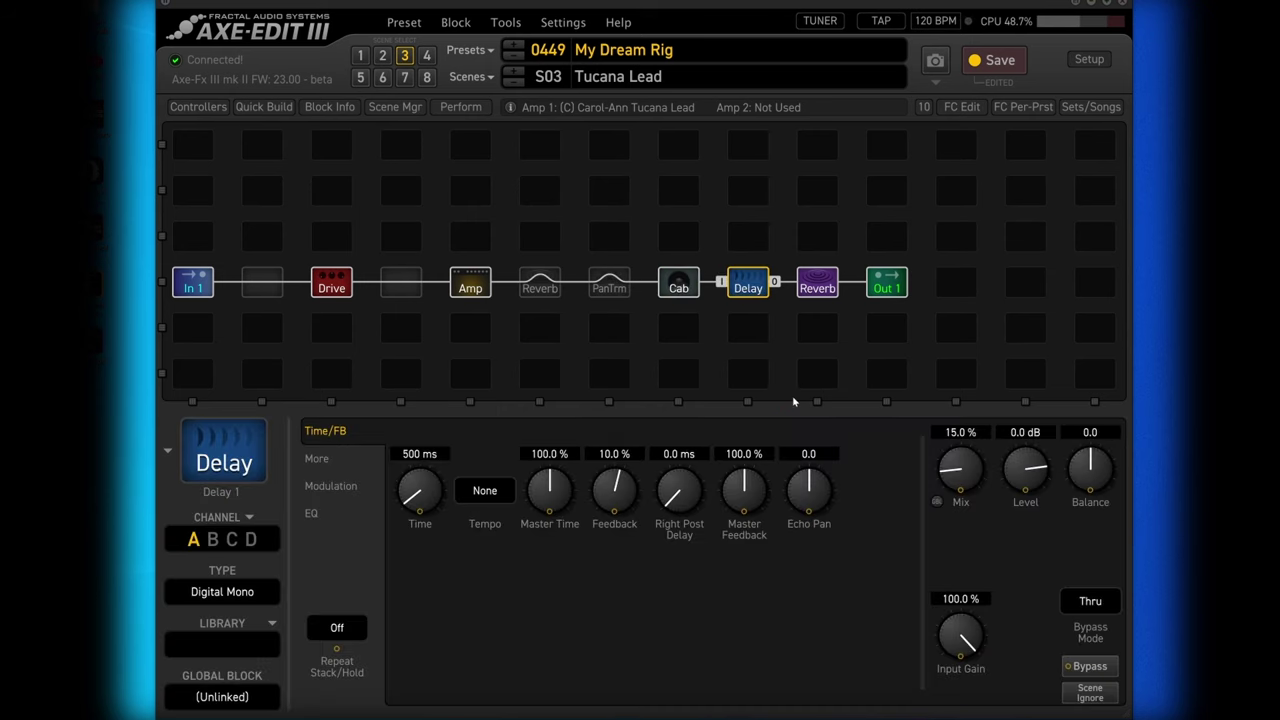
Step: Change Delay 1 to the Digital Stereo type and lower its L/R time ratio and mix
left_click(247, 596)
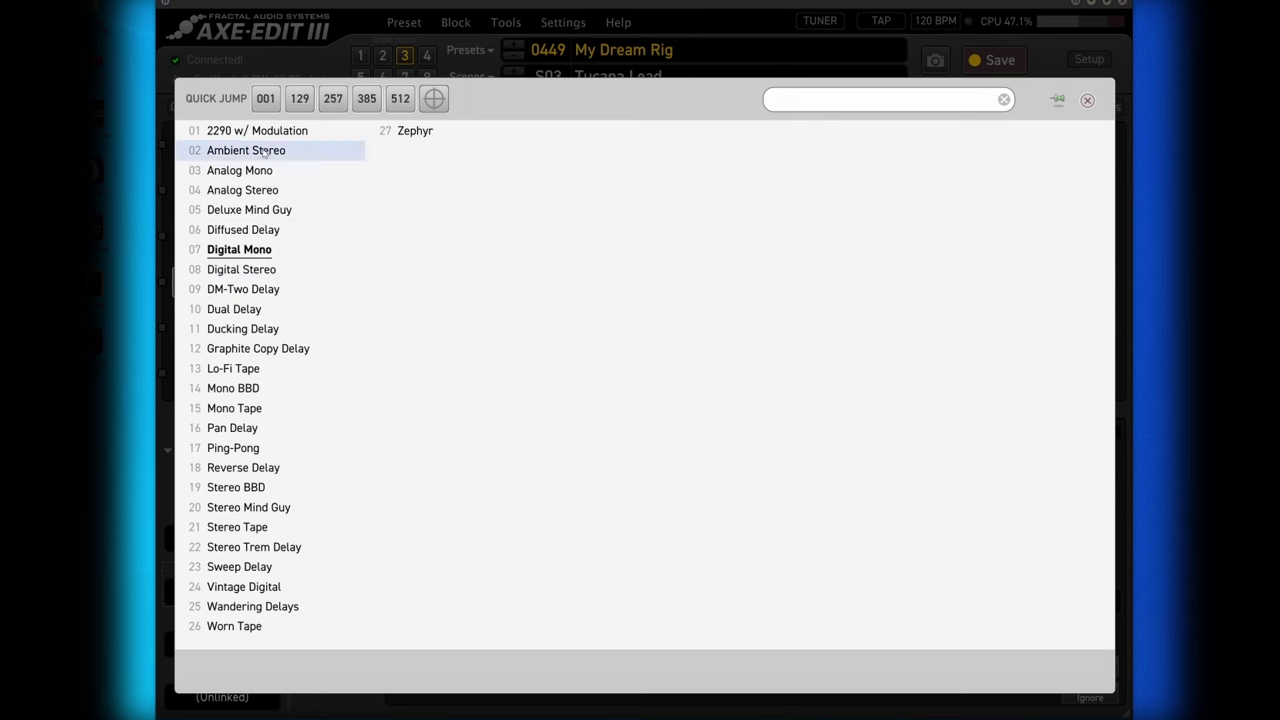
left_click(255, 270)
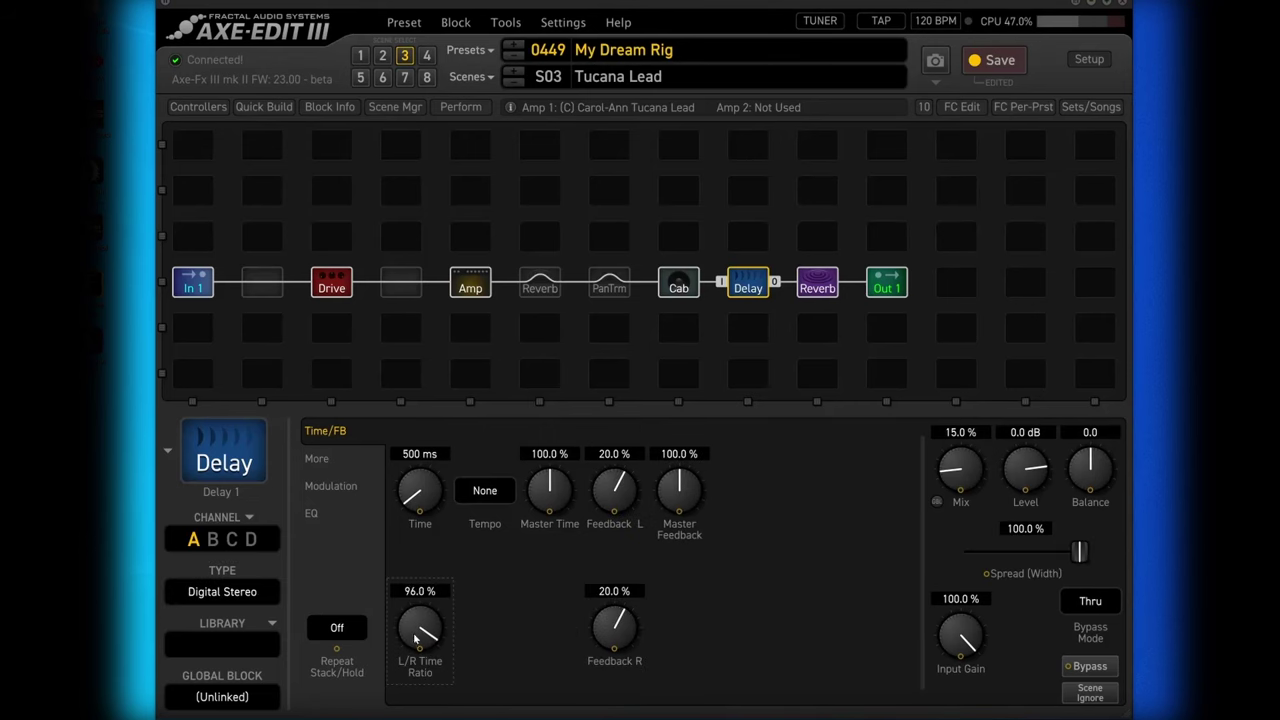
left_click_drag(413, 632, 403, 695)
left_click_drag(955, 472, 952, 503)
Step: Copy the Cab block's channel B to channel C and select channel C for the Tucana Lead scene
left_click(683, 282)
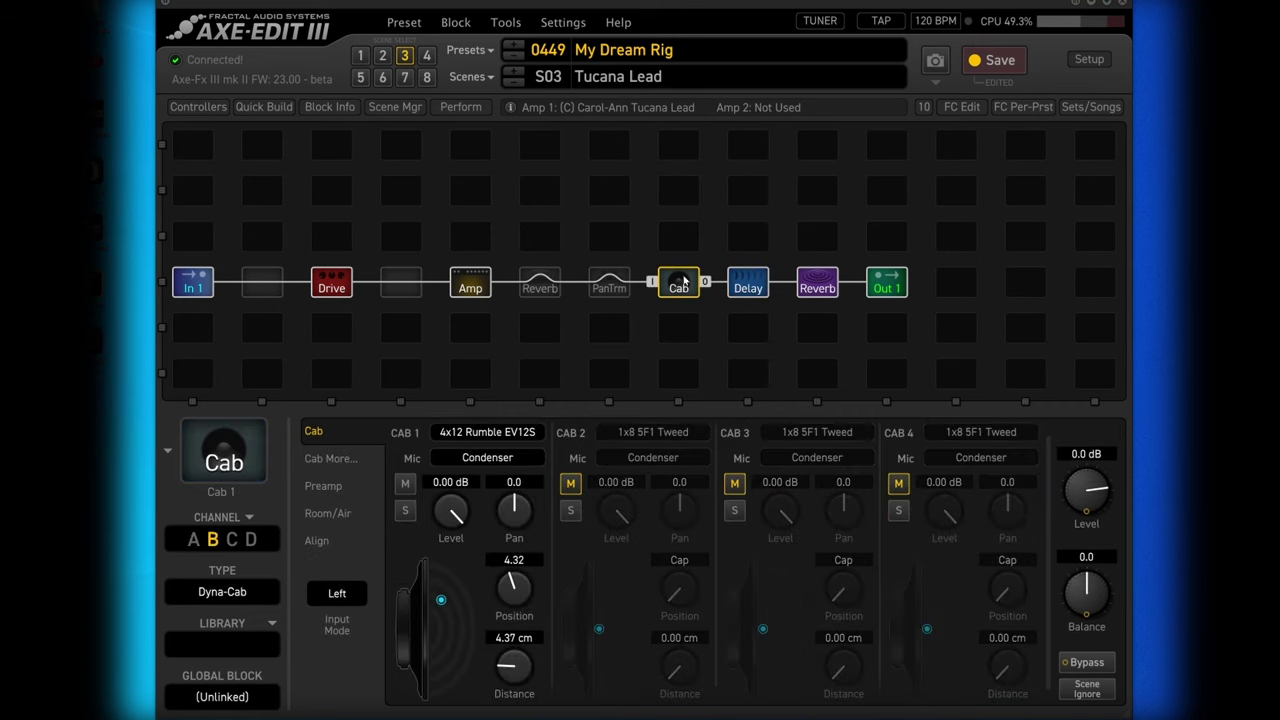
left_click(250, 522)
mouse_move(415, 596)
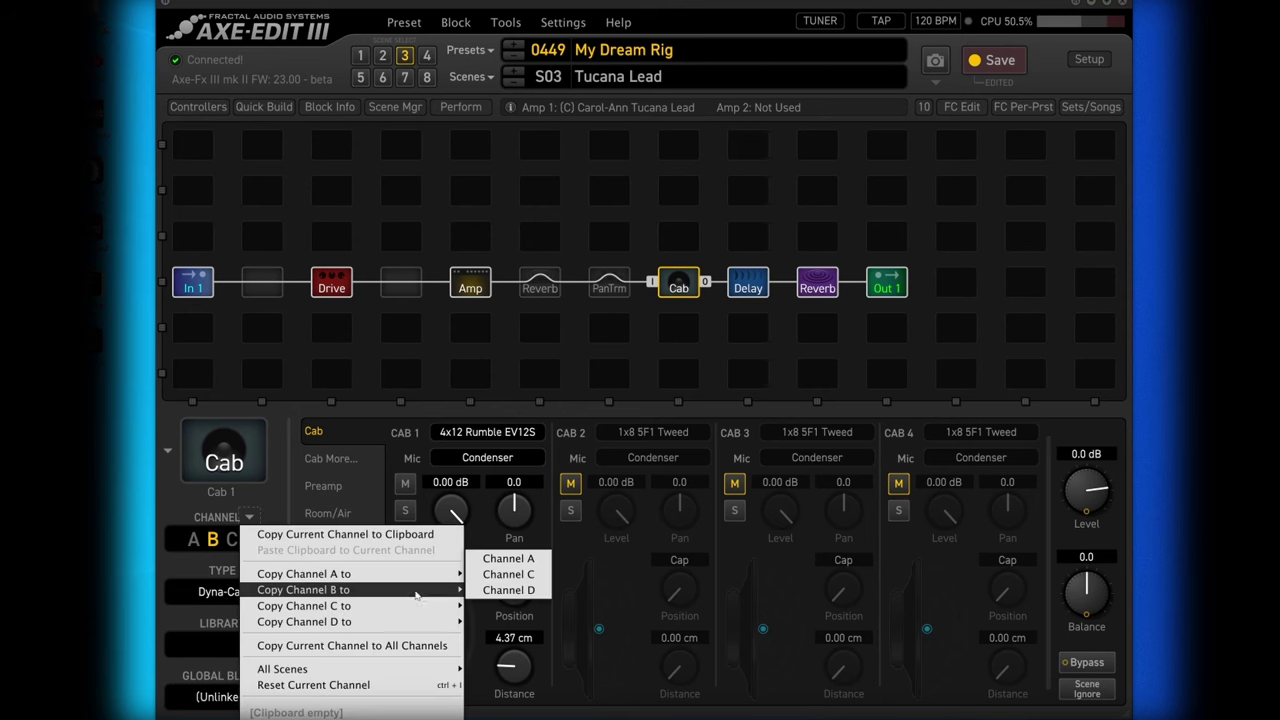
left_click(496, 578)
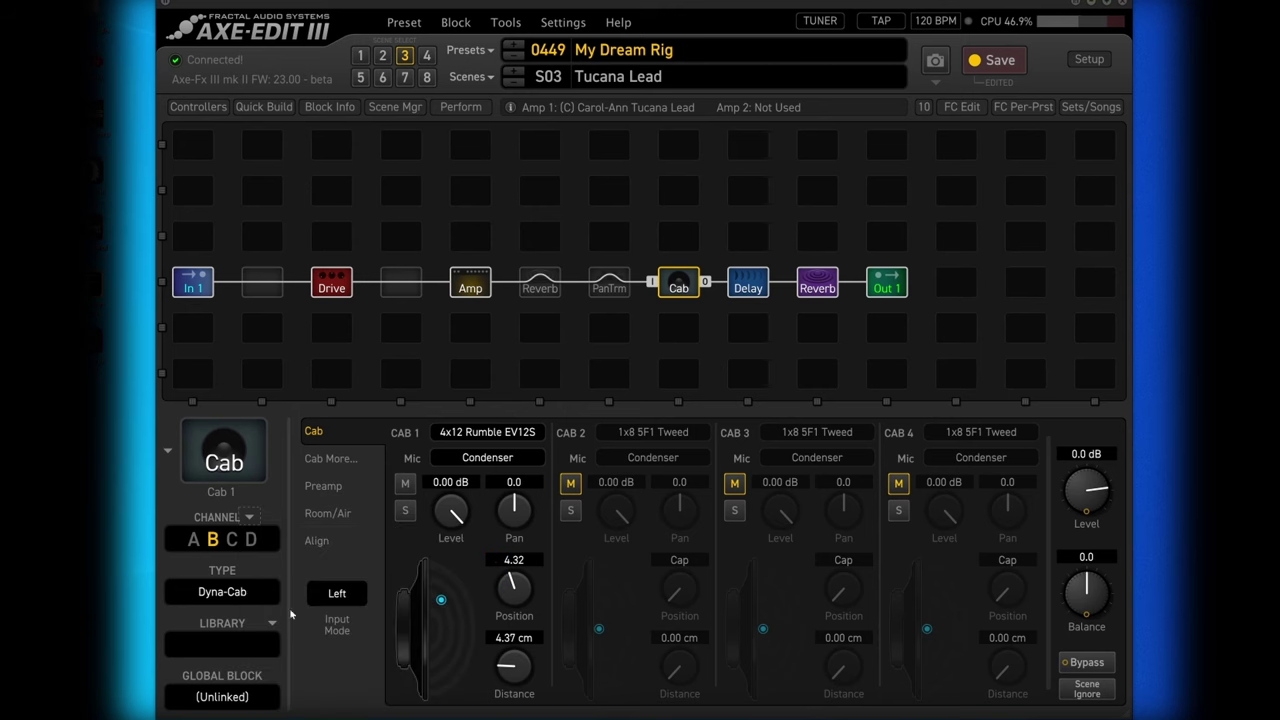
left_click(231, 540)
Step: On cab channel C, set Cab 1's high slope to 6 dB/Oct and lower its high cut to about 5677.5 Hz
left_click(335, 458)
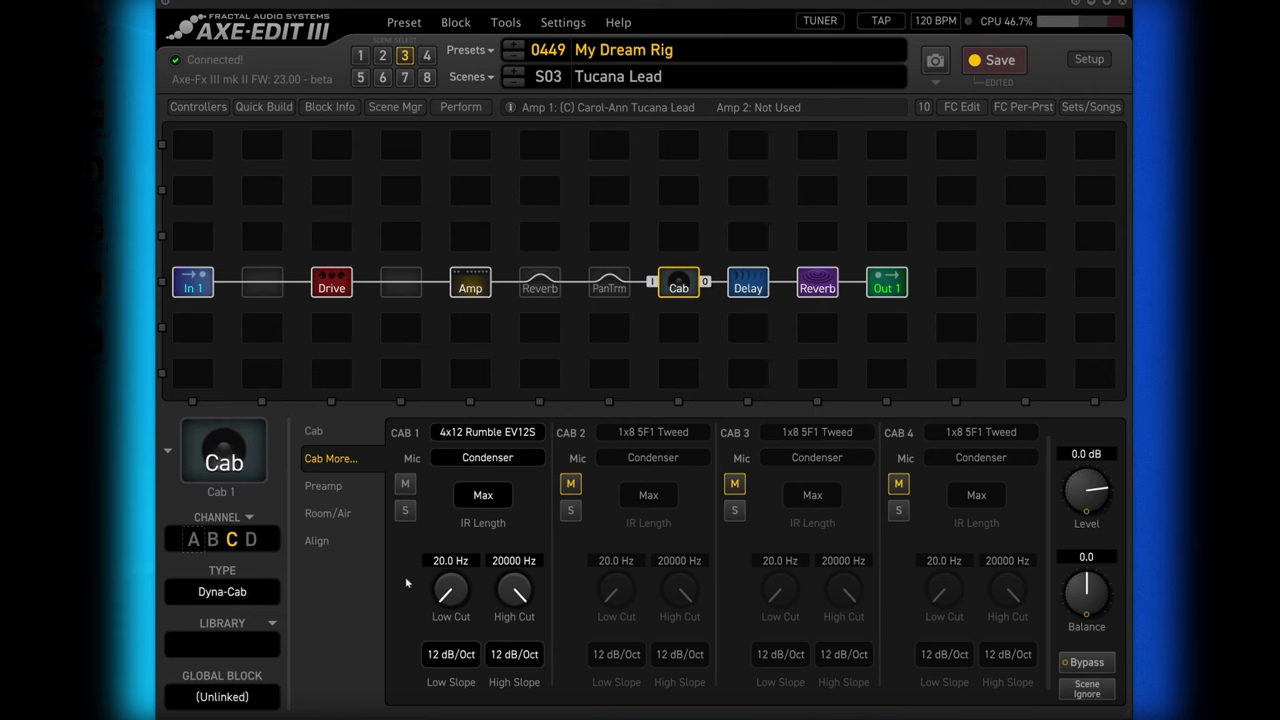
left_click_drag(516, 594, 516, 706)
left_click(516, 663)
left_click(522, 676)
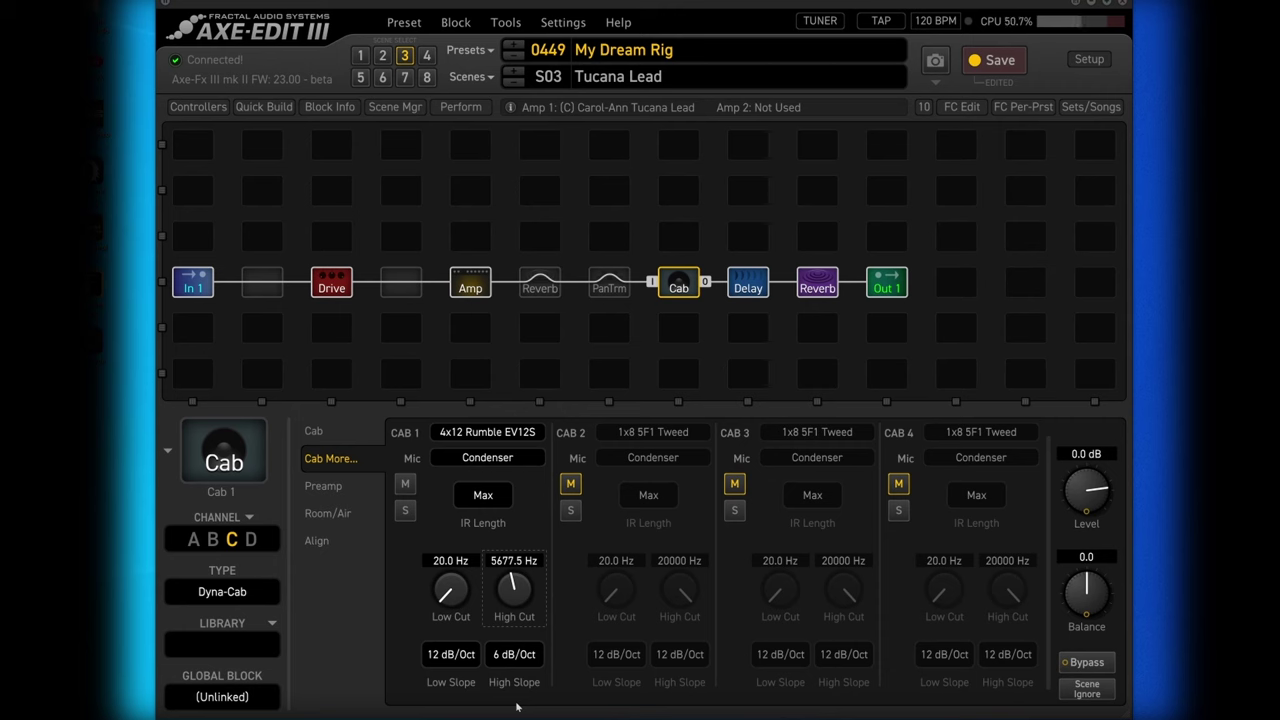
left_click(318, 490)
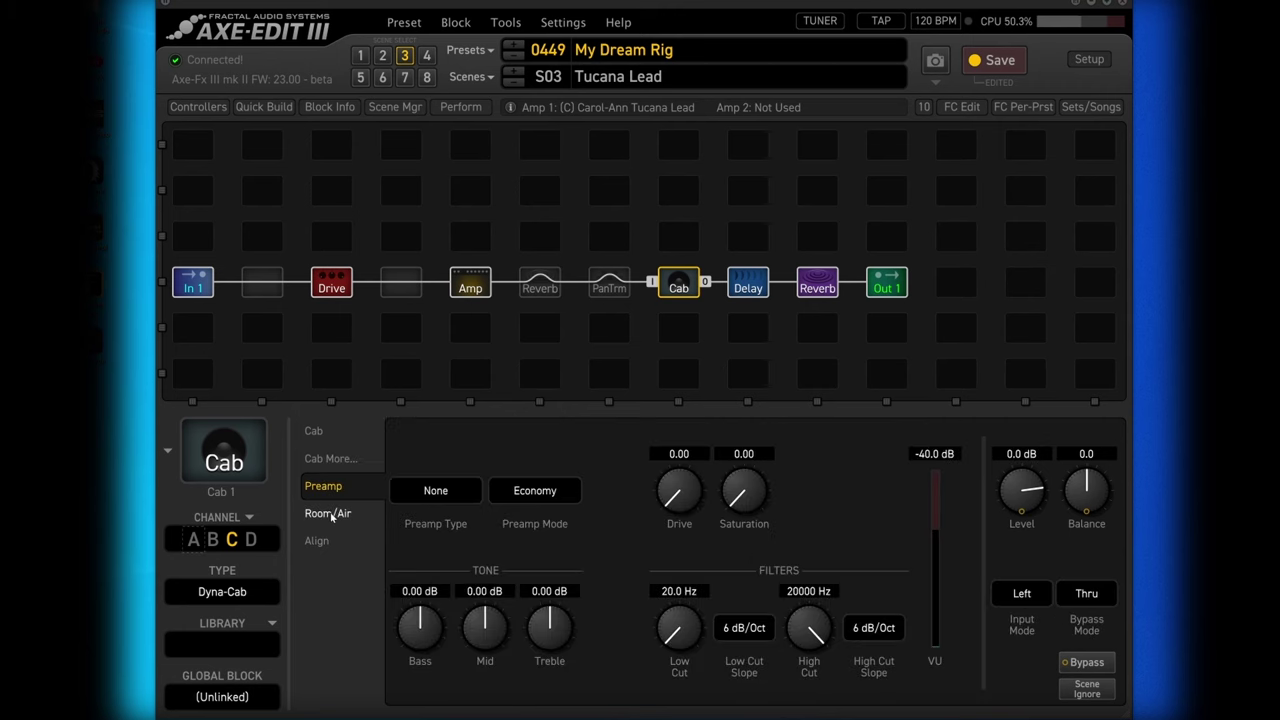
left_click(332, 515)
left_click(330, 541)
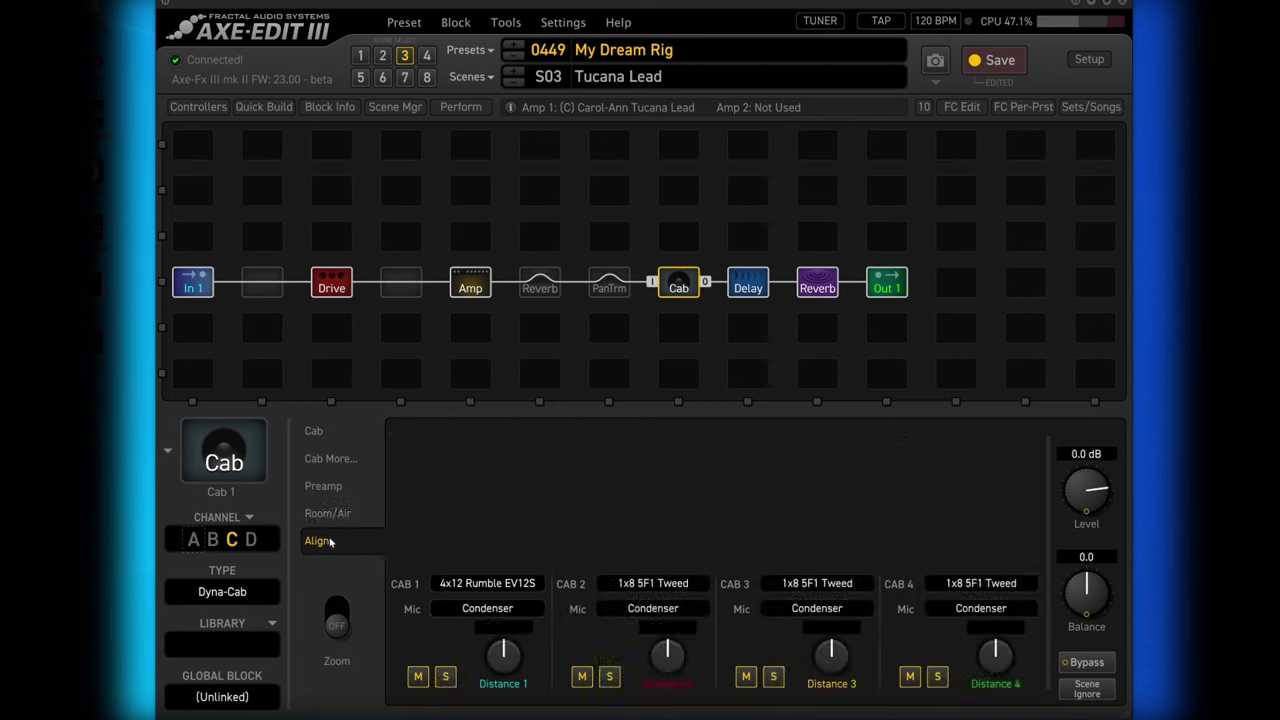
left_click(314, 432)
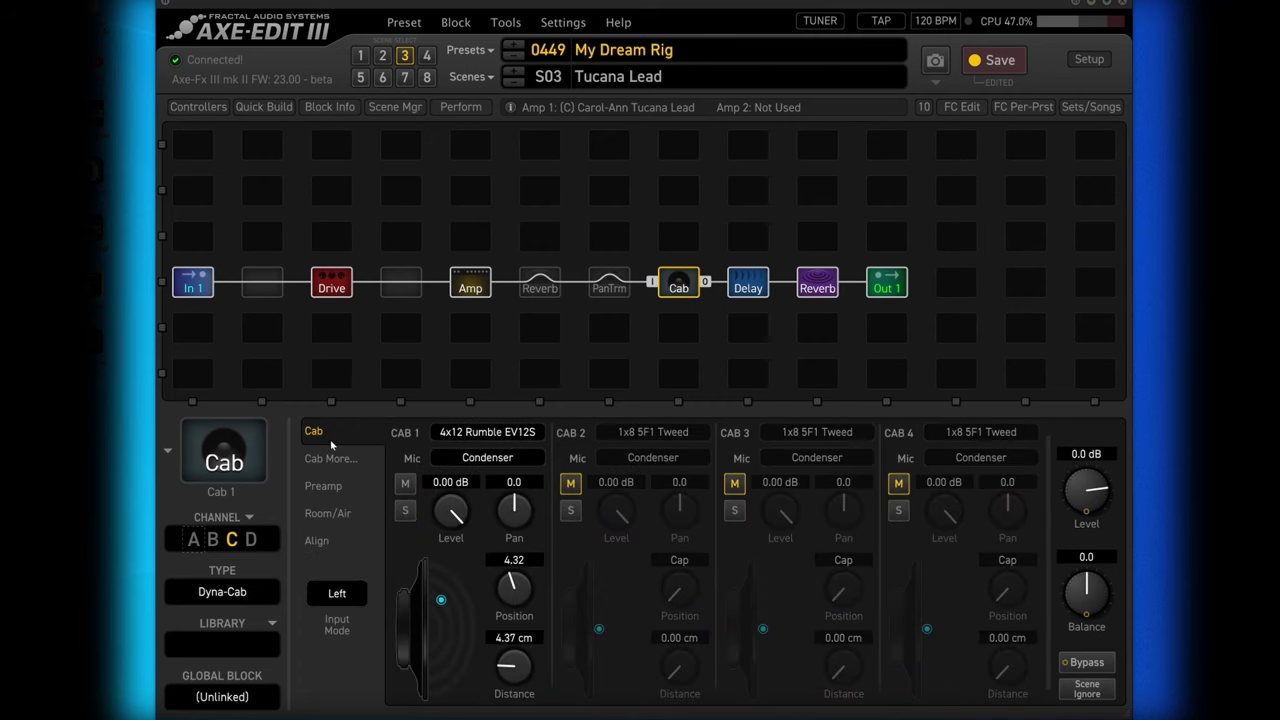
left_click(331, 460)
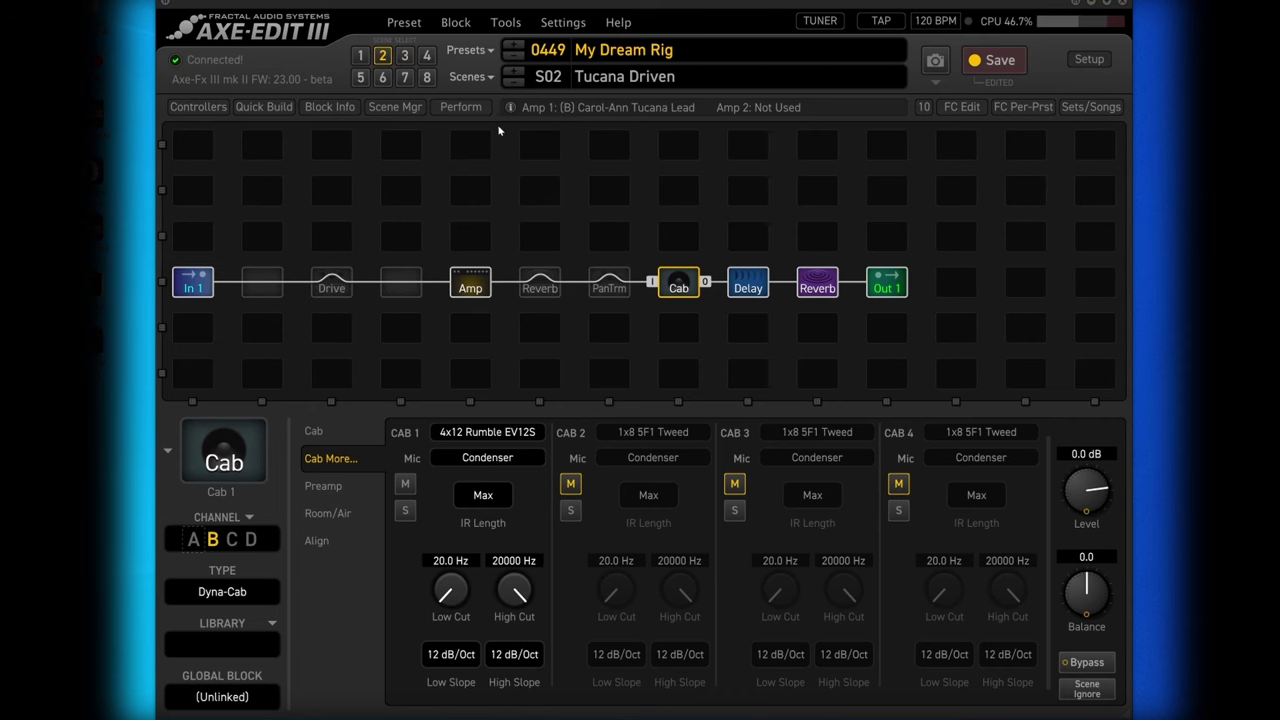
Step: In the Tucana Driven scene, bypass Delay 1 and Reverb 2 and save the preset
left_click(752, 287)
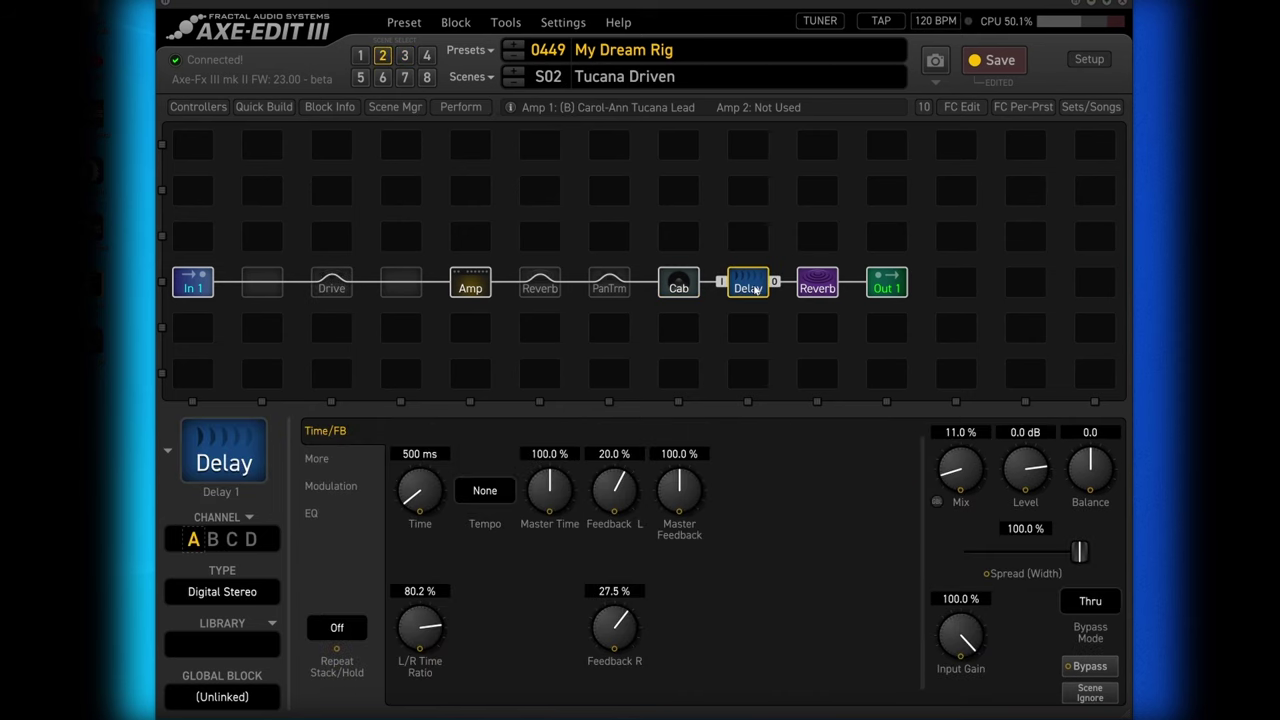
left_click(1090, 665)
left_click(817, 287)
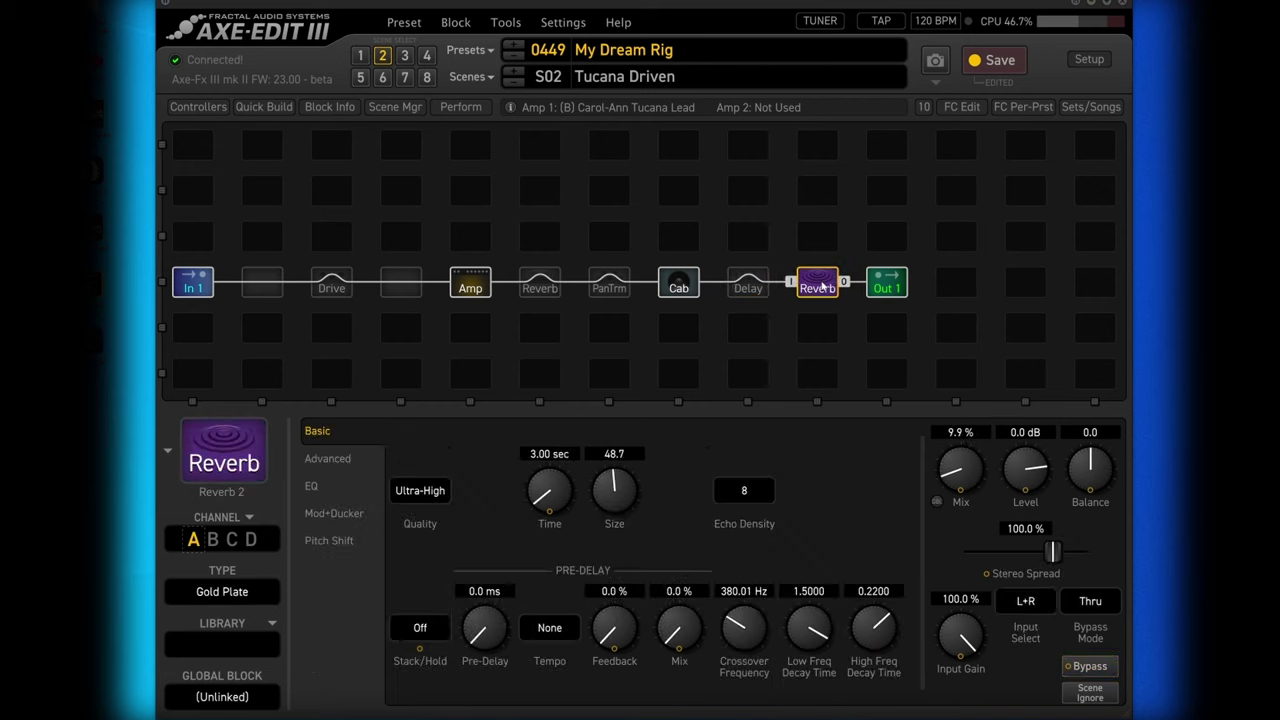
key("ctrl+s")
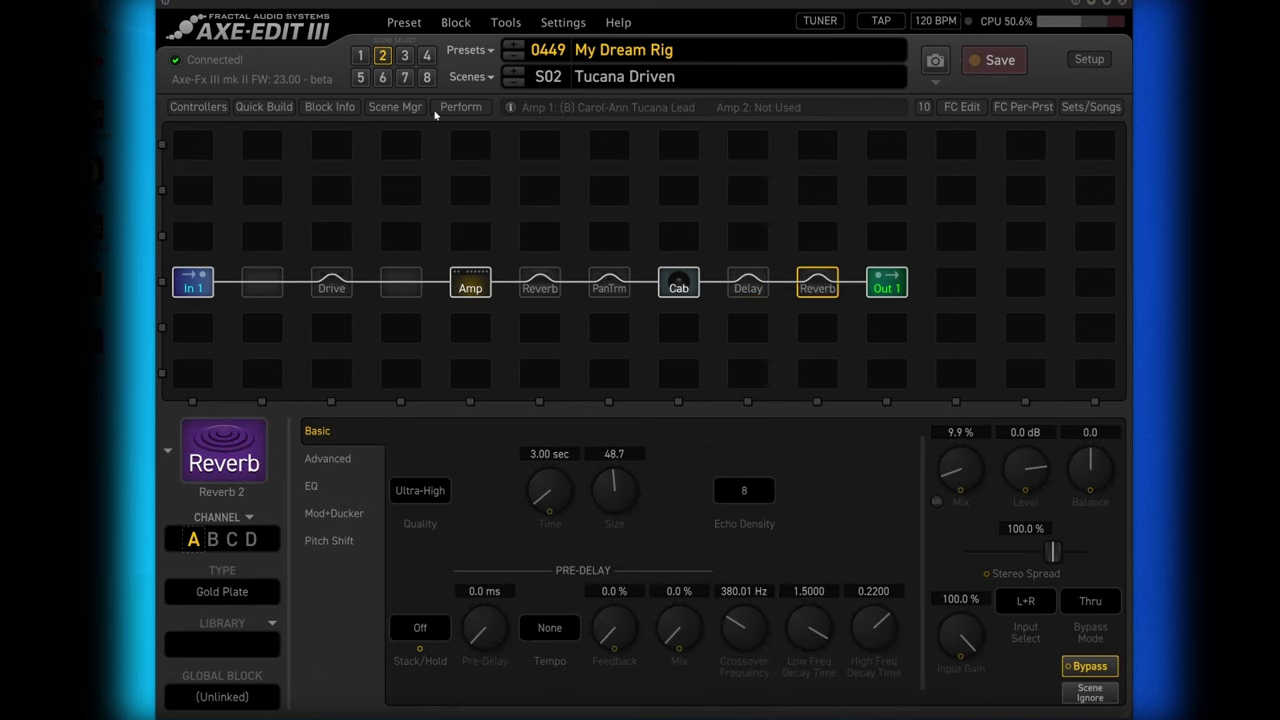
Step: In the Vibro Verb scene, bypass Delay 1, Reverb 2 and Drive 1 and save the preset
left_click(516, 86)
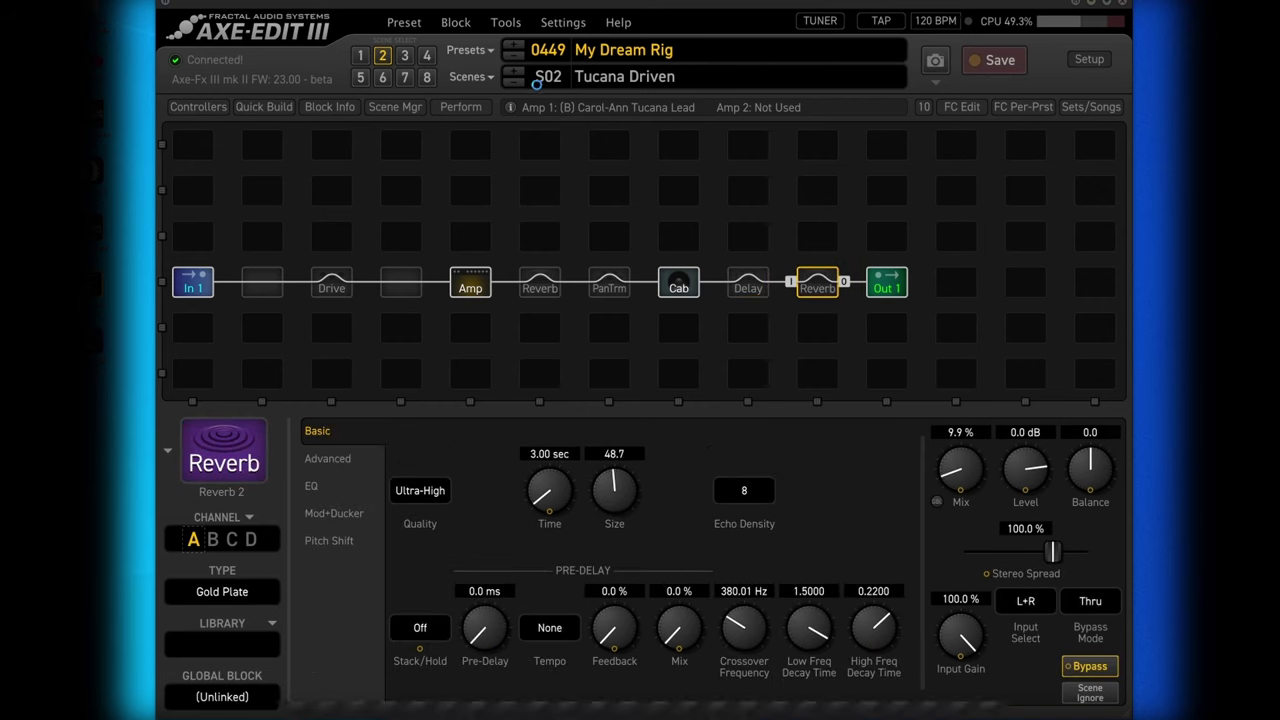
left_click(746, 280)
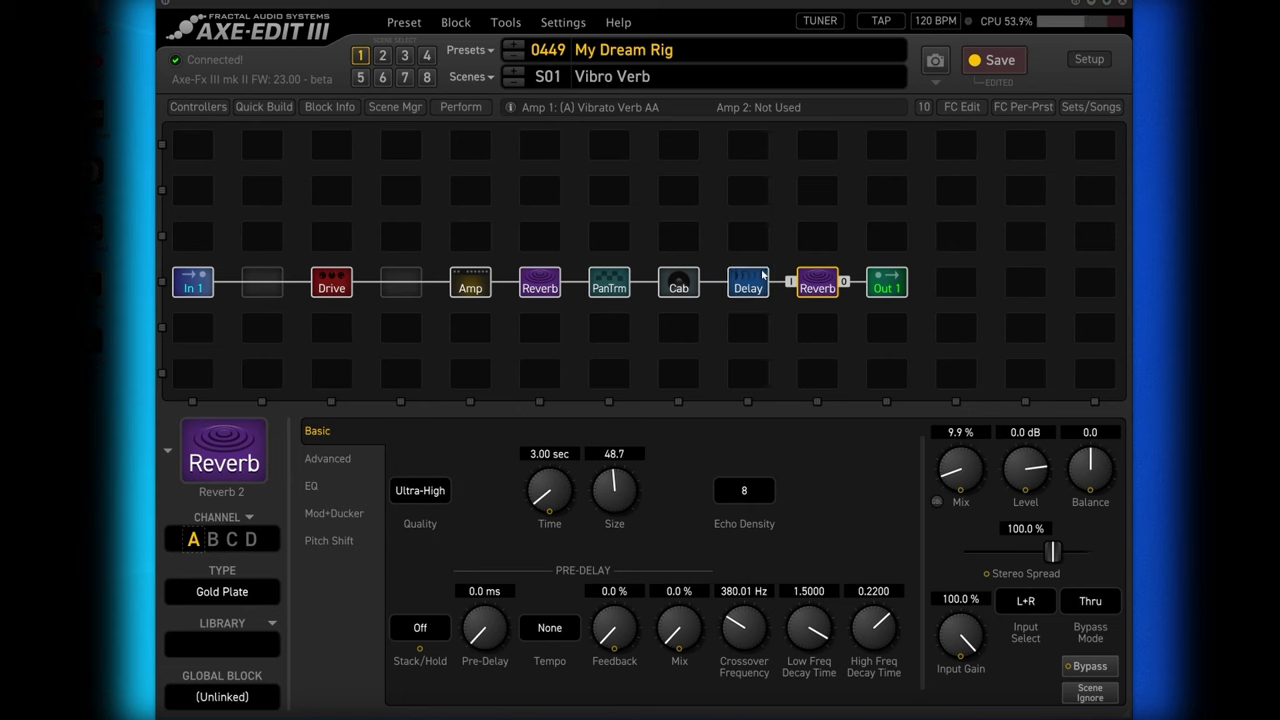
left_click(818, 288)
key("ctrl+b")
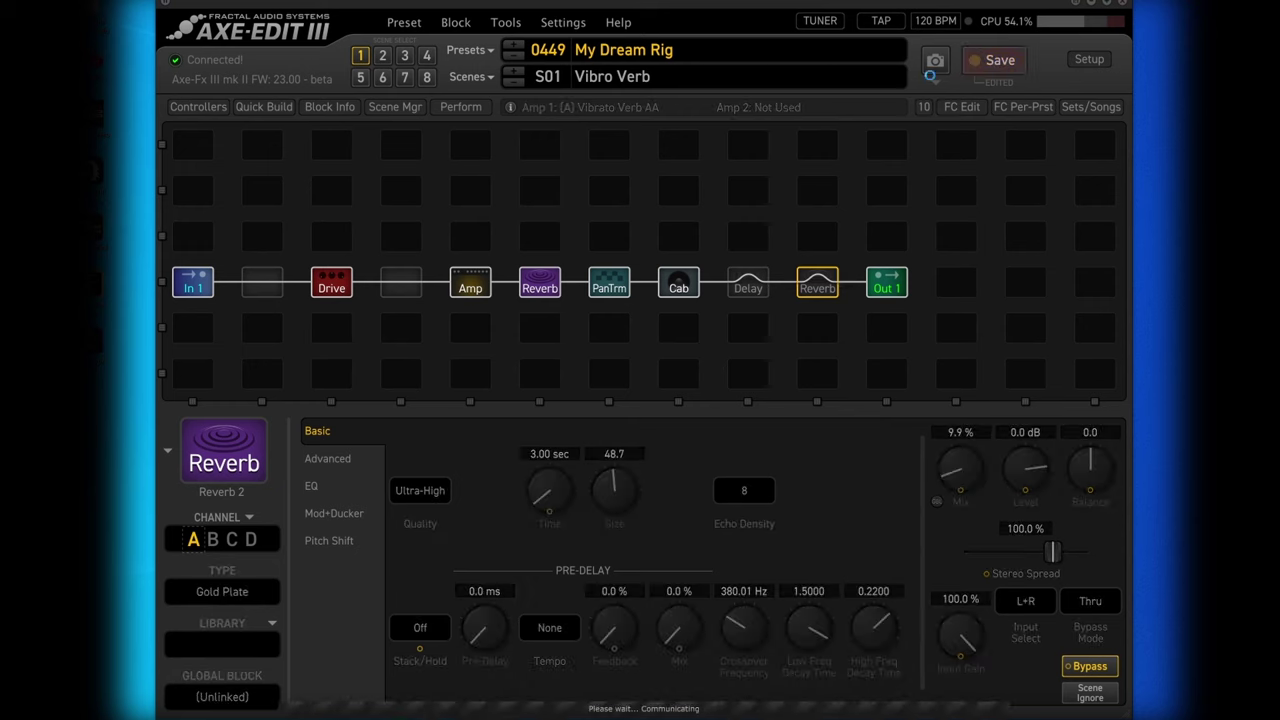
key("ctrl+s")
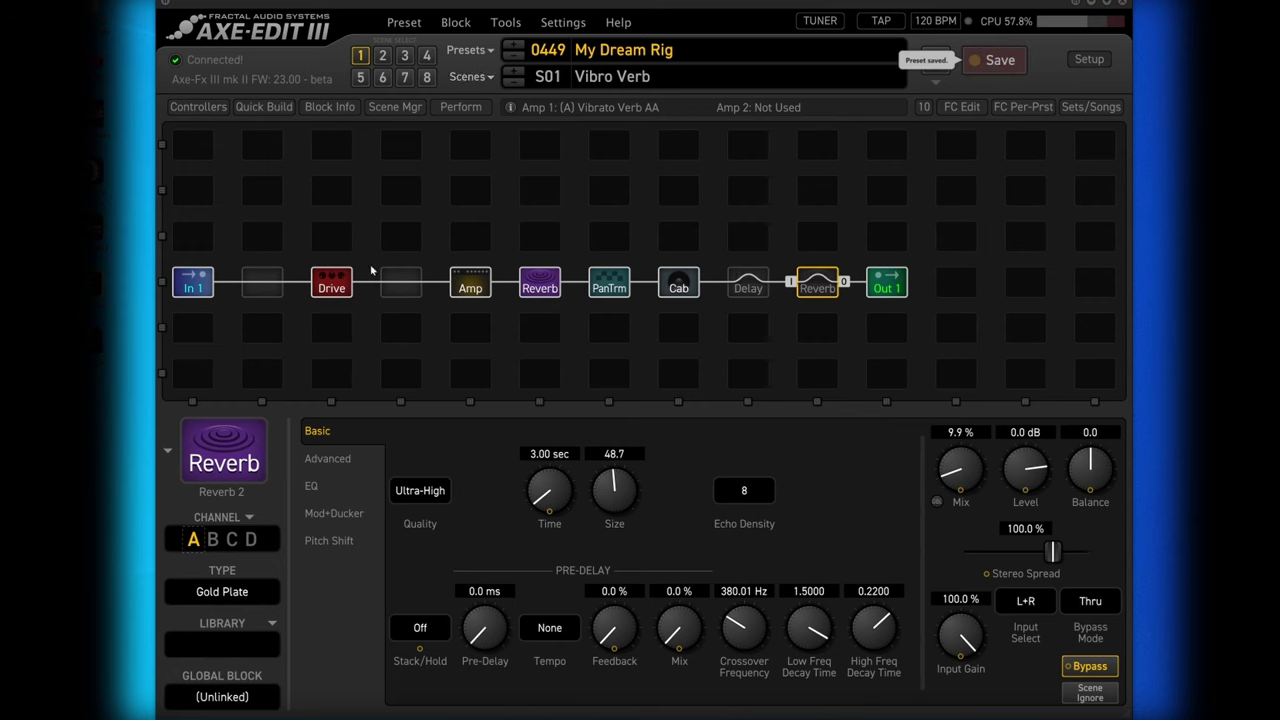
left_click(343, 290)
key("ctrl+b")
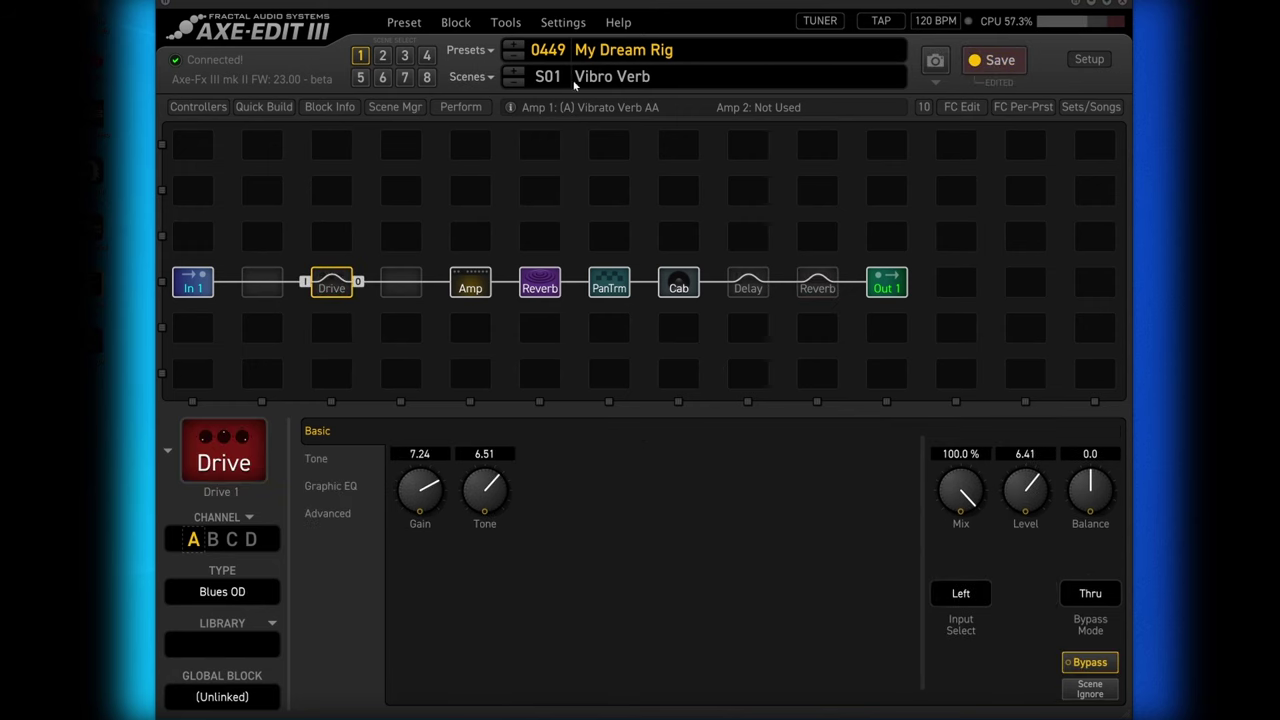
key("ctrl+s")
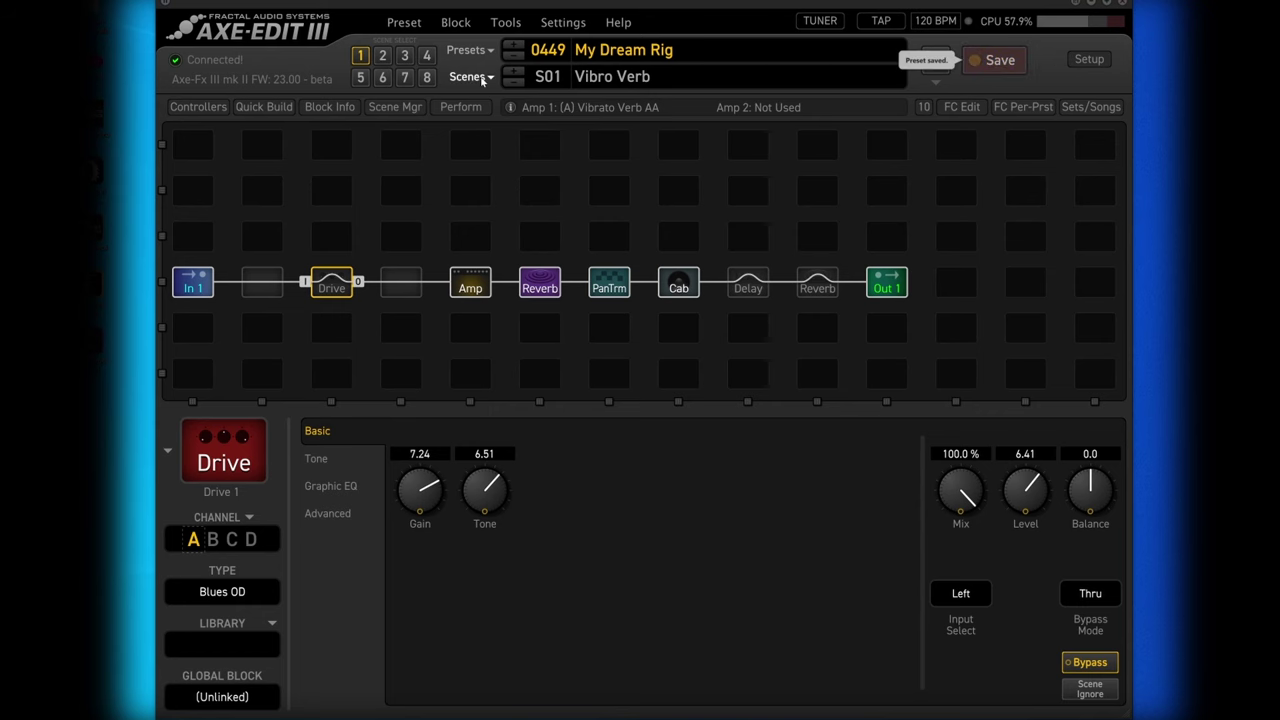
Step: Copy the current Vibro Verb scene to Scene 4
left_click(482, 78)
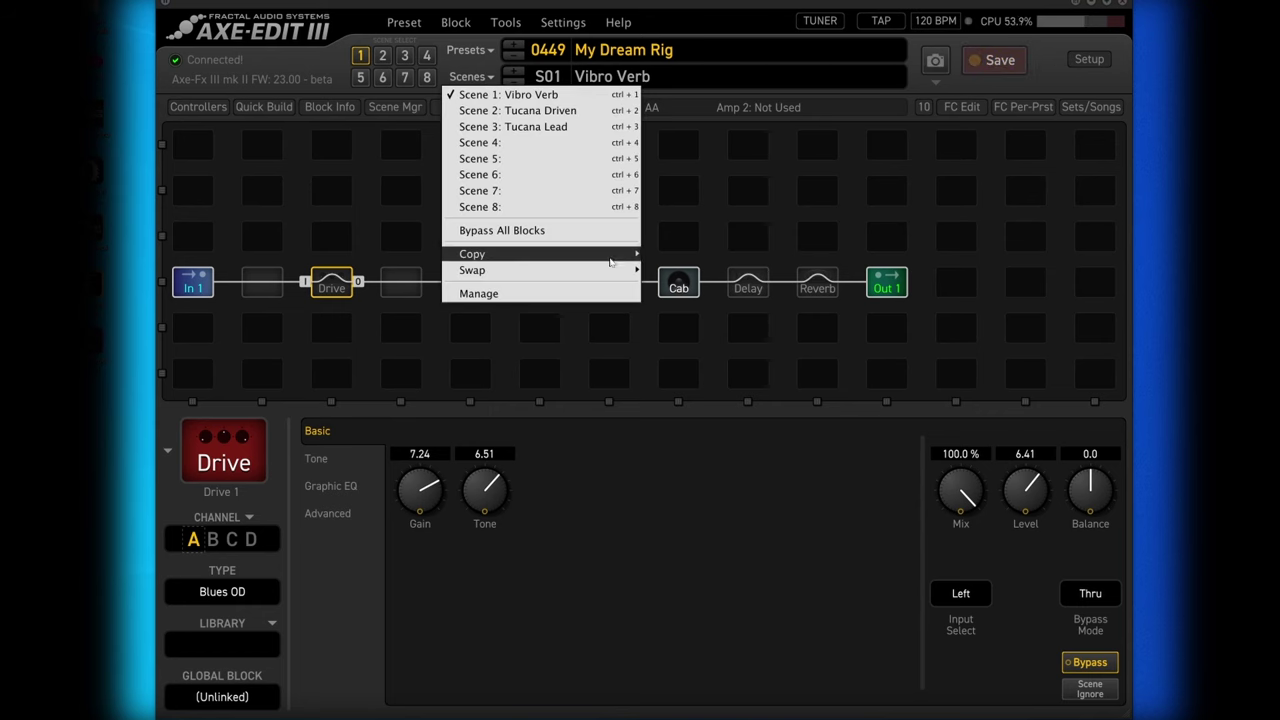
mouse_move(592, 257)
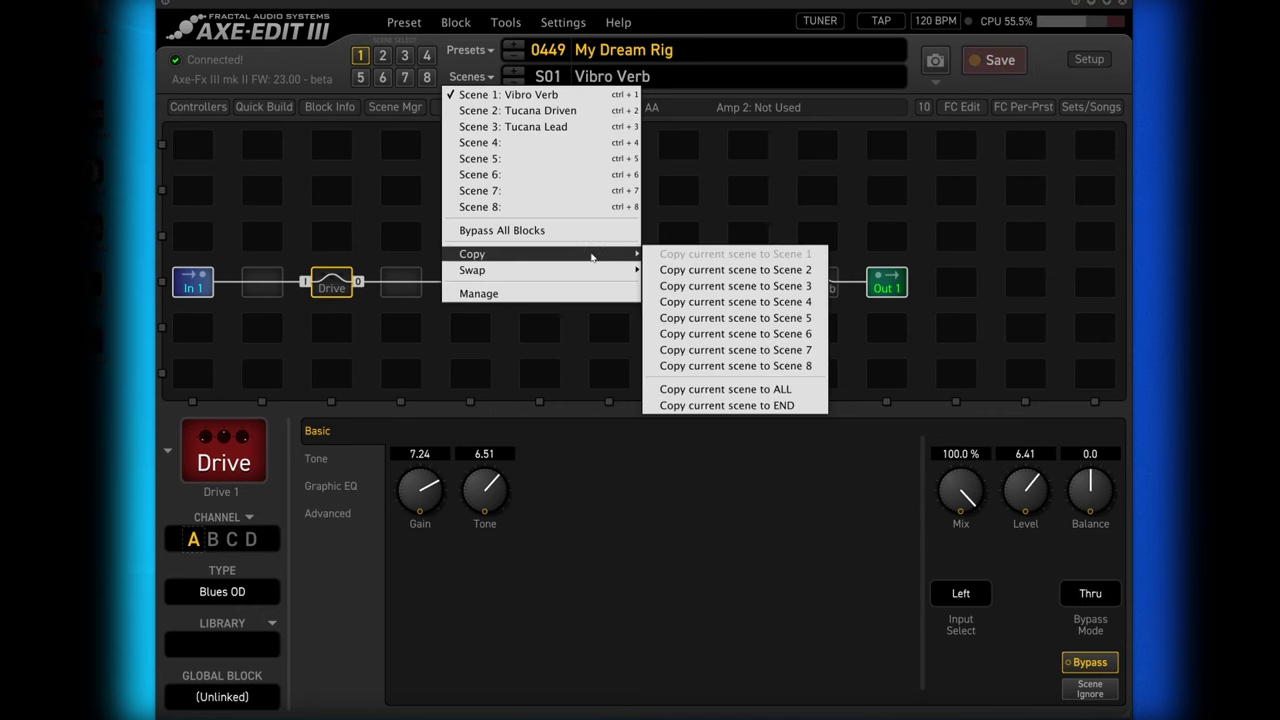
left_click(727, 302)
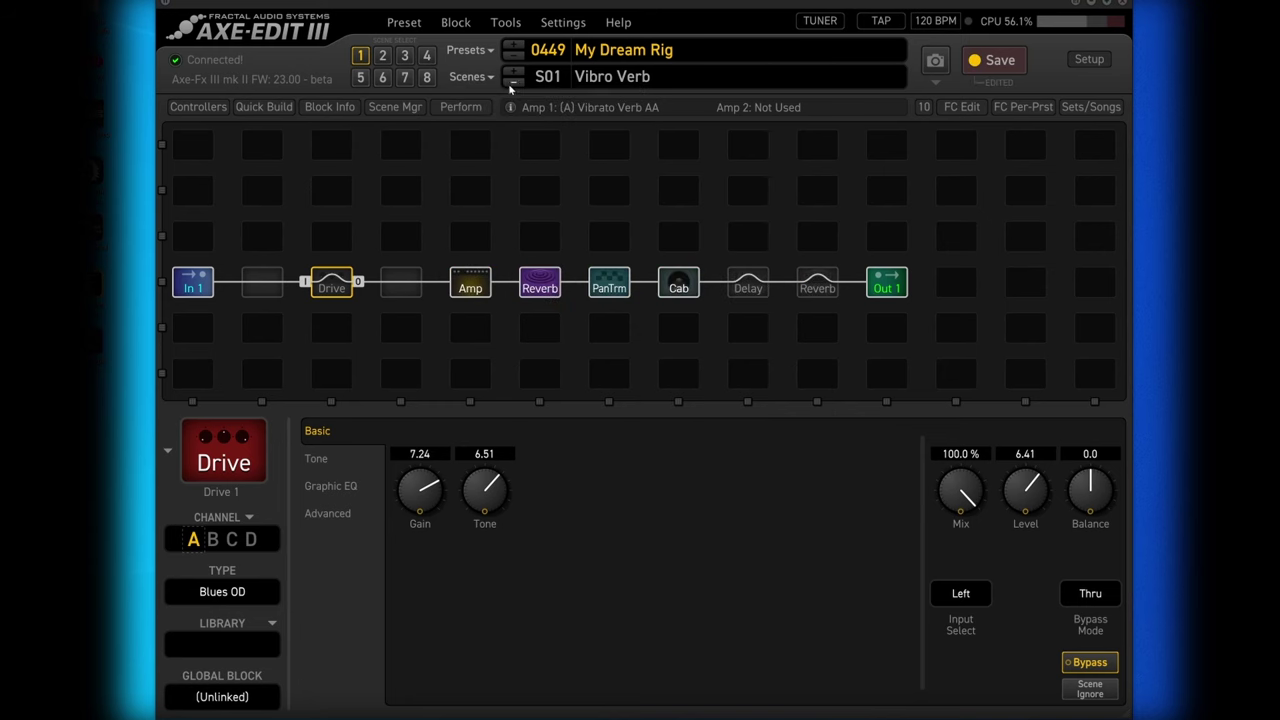
Step: In Scene 4, engage Delay 1 and Reverb 2 and save the preset
left_click(471, 77)
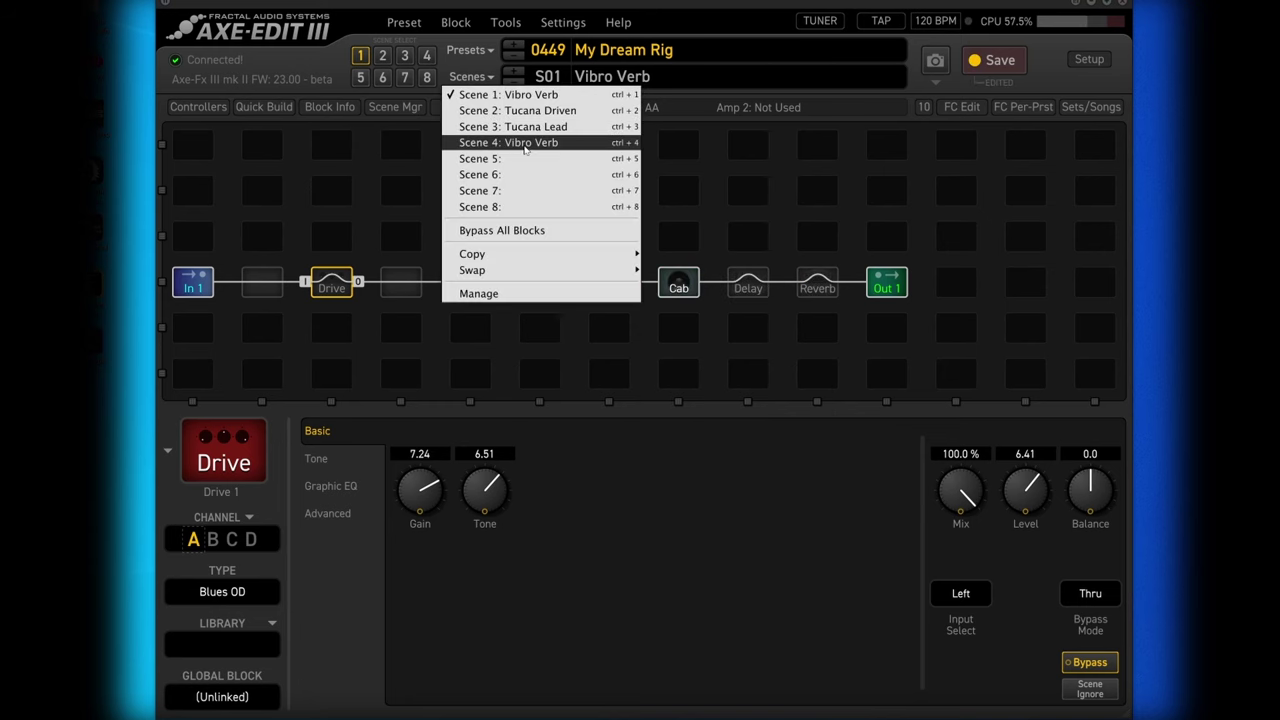
left_click(536, 141)
left_click(748, 285)
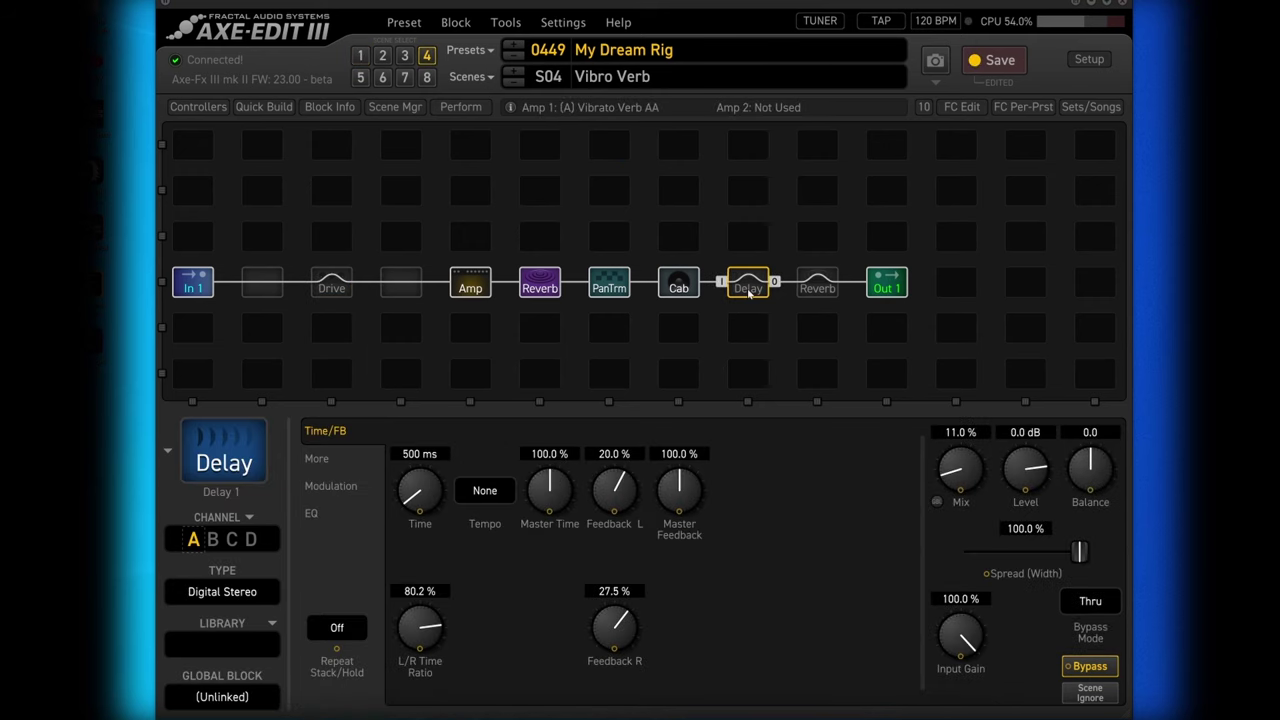
left_click(818, 287)
left_click(818, 287, "ctrl")
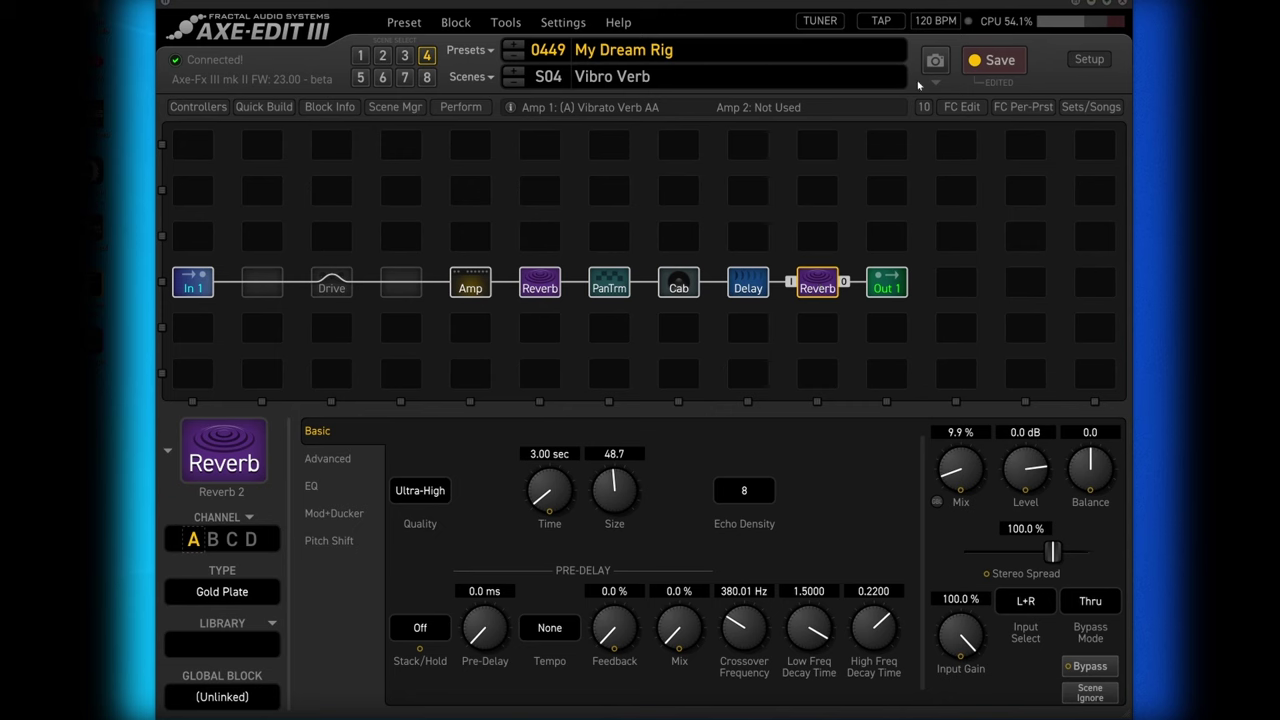
left_click(1005, 61)
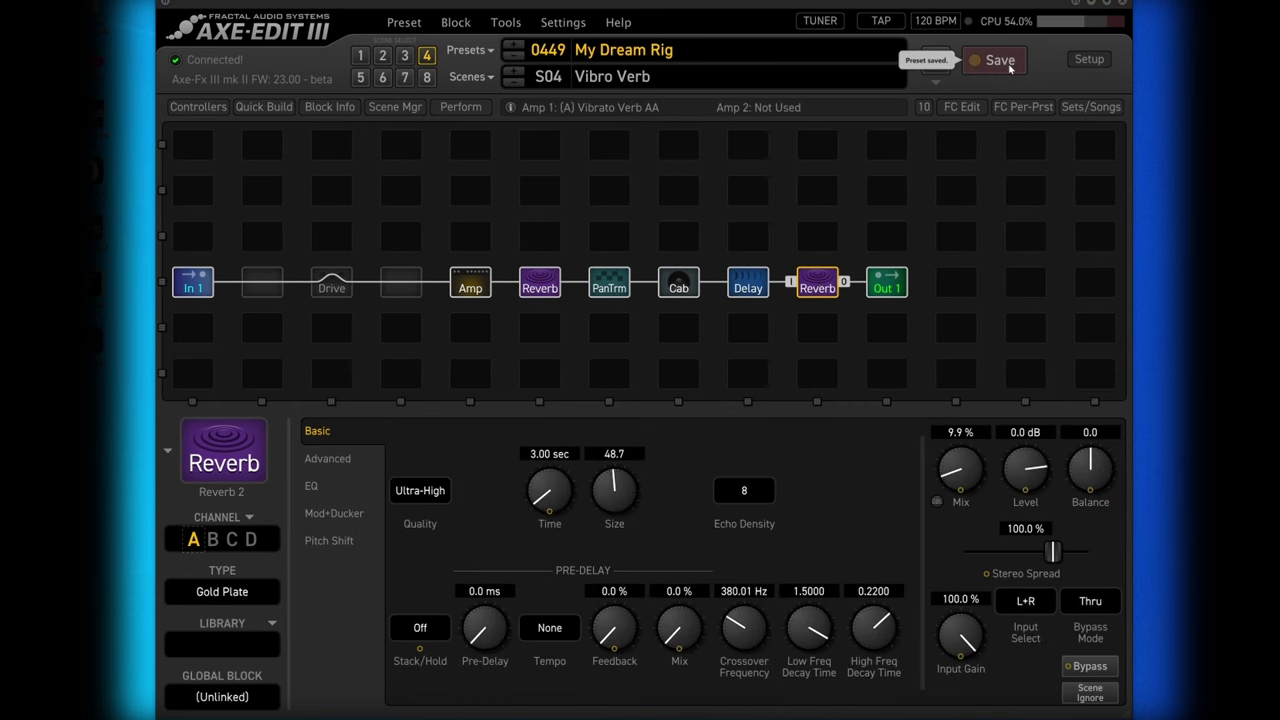
Step: Insert Drive 2 between Drive 1 and the Amp and set its type to Timothy Mid
left_click(387, 289)
right_click(389, 288)
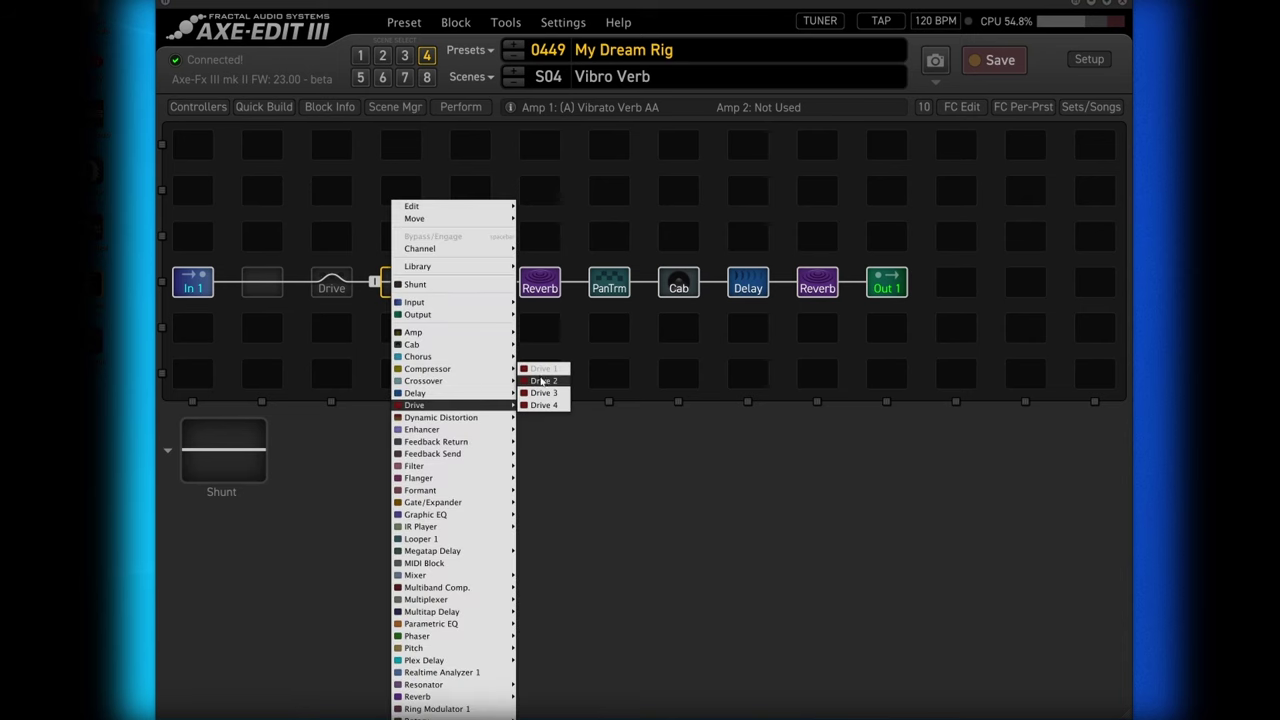
left_click(545, 383)
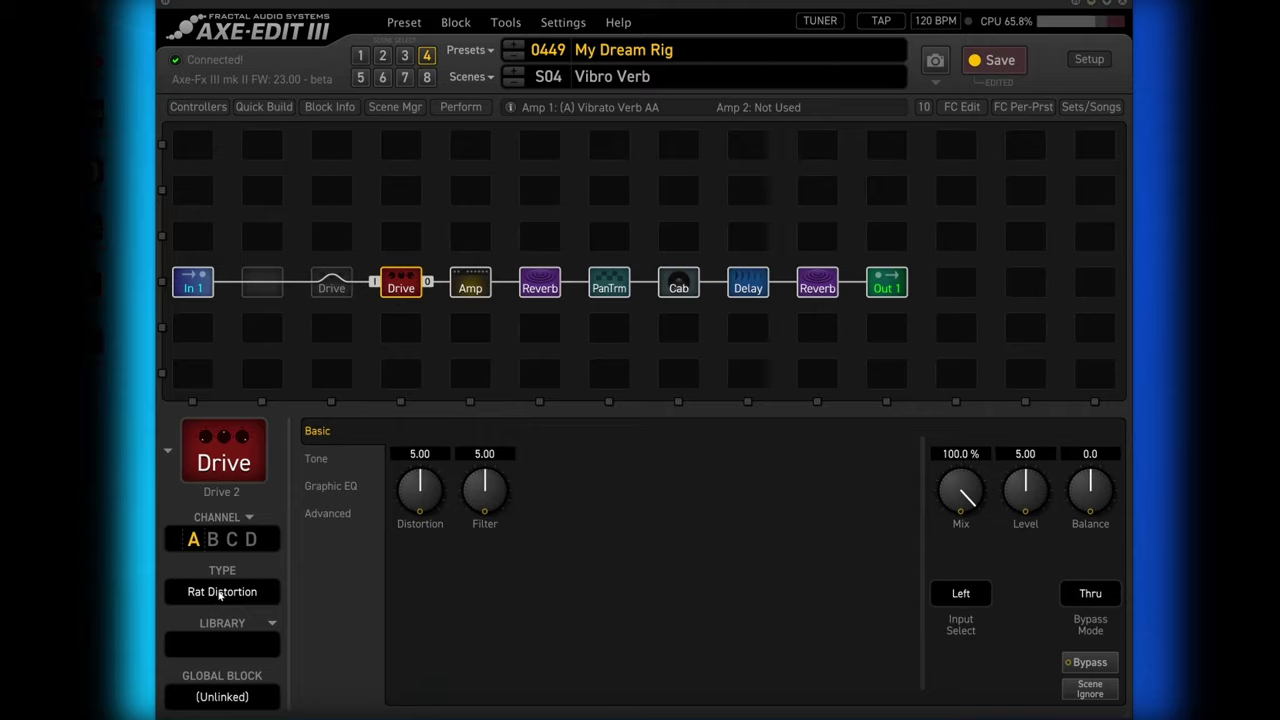
left_click(220, 594)
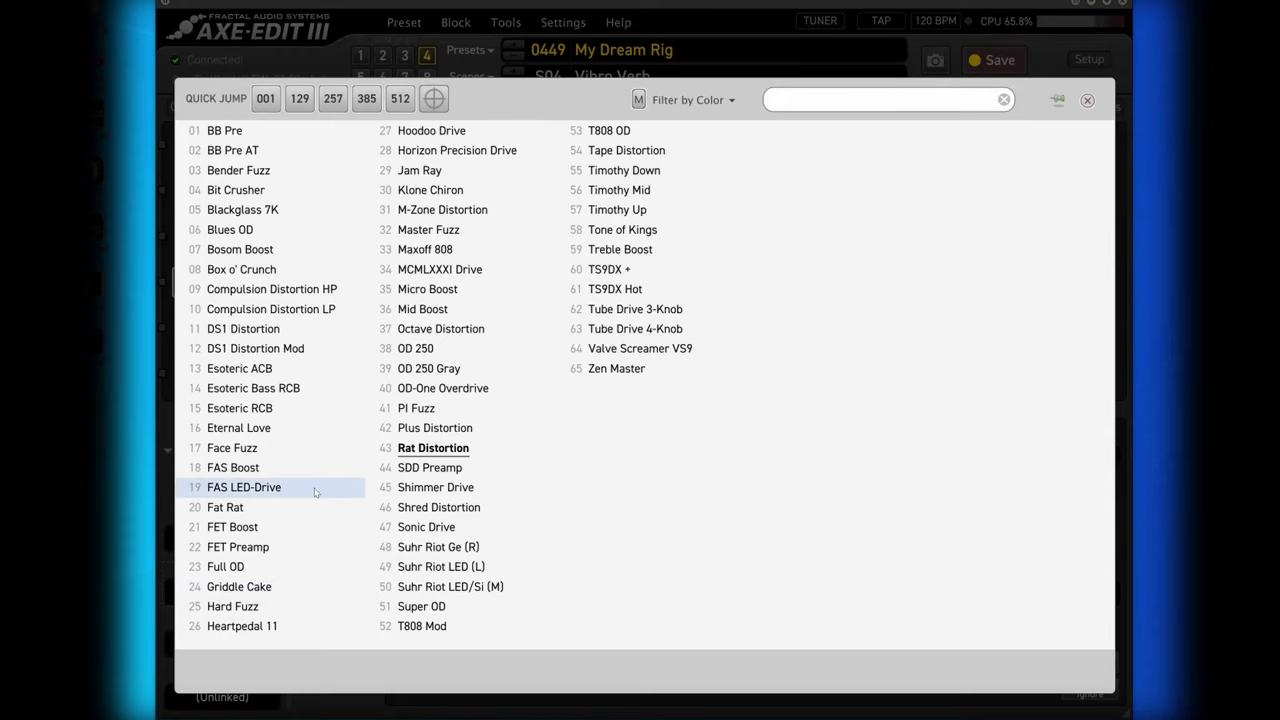
left_click(612, 190)
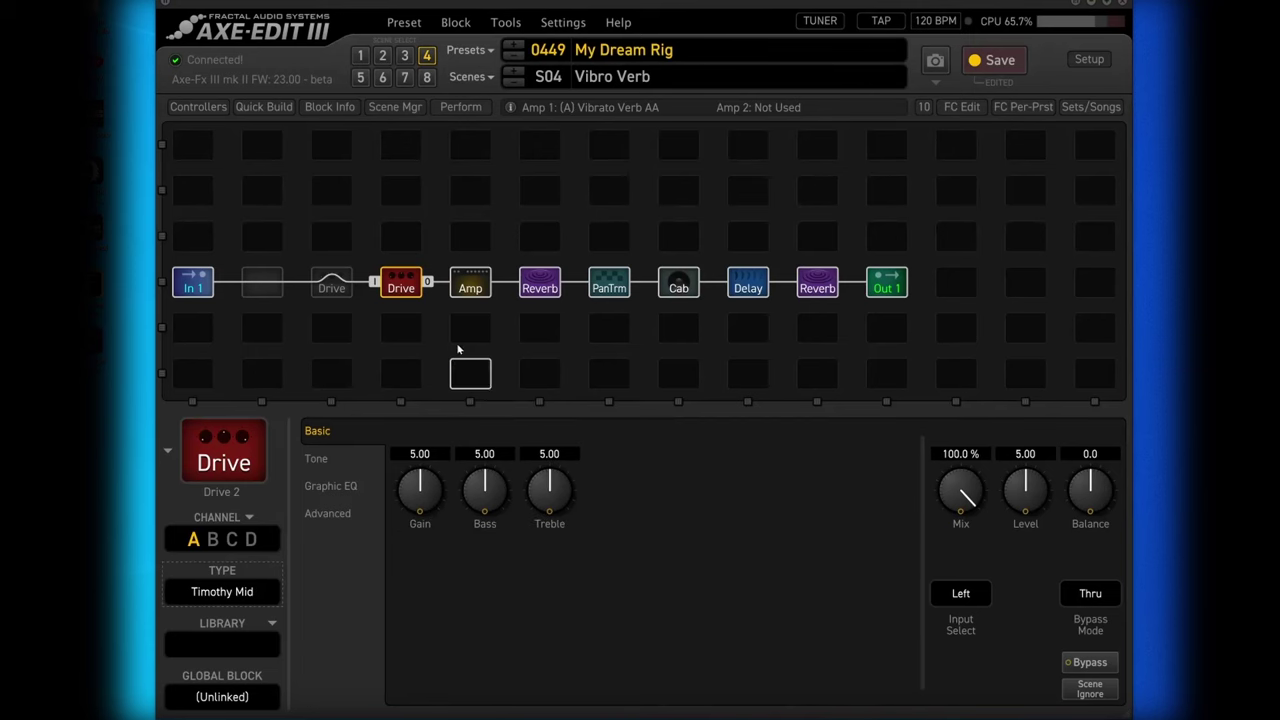
Step: Set Drive 2's treble to 0.00 and its bass to about 4.91, and save the preset
scroll(480, 488, "down", 5)
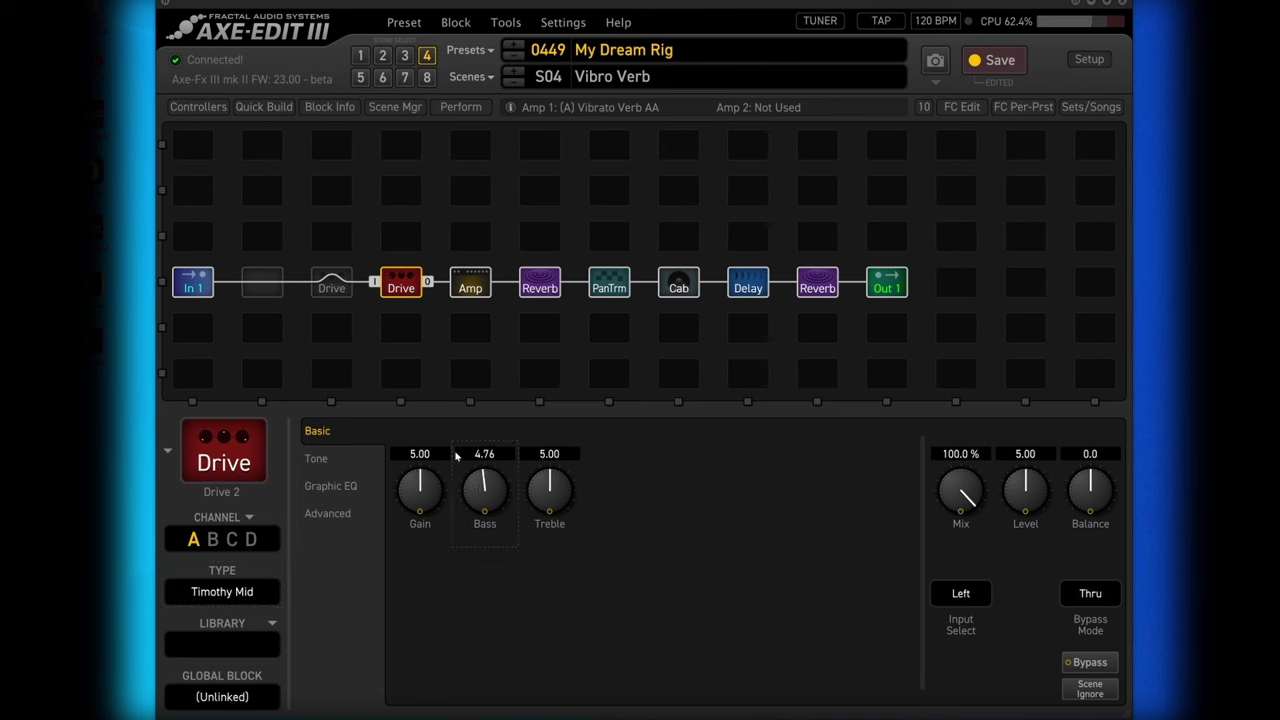
left_click_drag(545, 500, 518, 680)
left_click_drag(470, 505, 457, 589)
left_click_drag(552, 492, 530, 566)
double_click(476, 490)
left_click_drag(484, 492, 548, 179)
left_click_drag(497, 502, 437, 631)
key("ctrl+s")
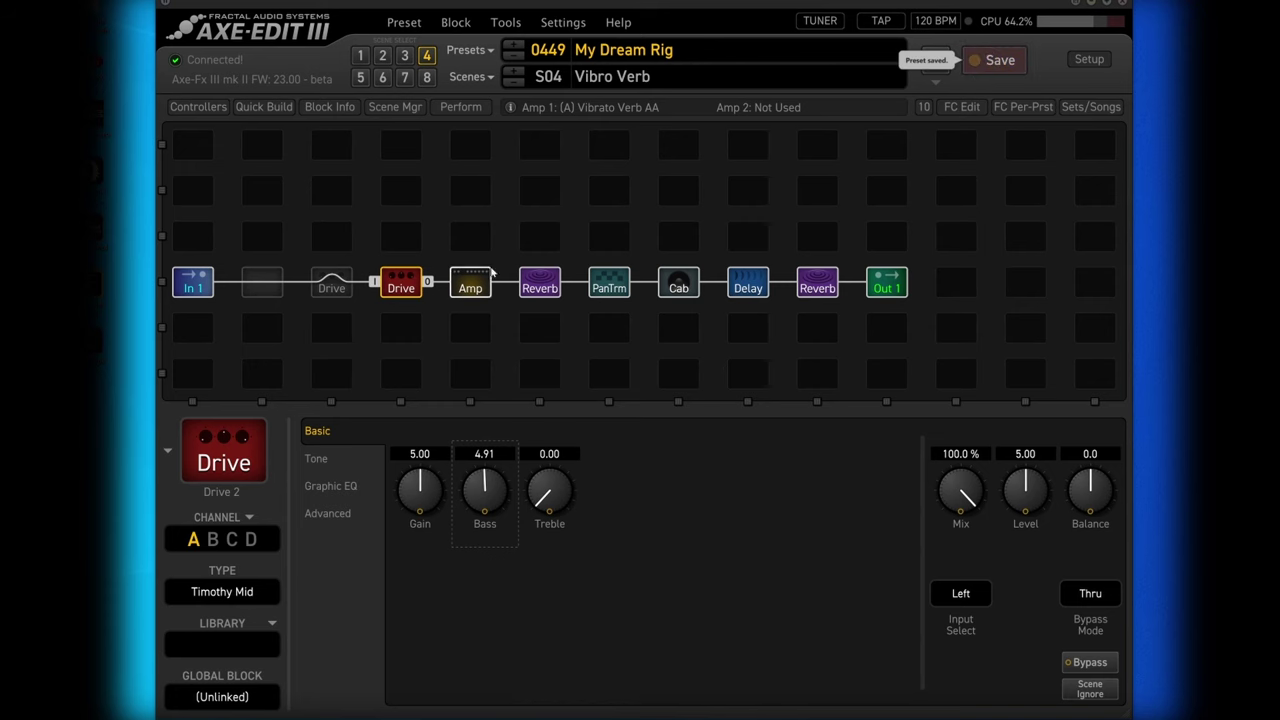
Step: Step back through the scenes, bypassing Drive 2 in Tucana Driven and the Scene 1 Vibro Verb, and save the preset
right_click(410, 287)
left_click(461, 237)
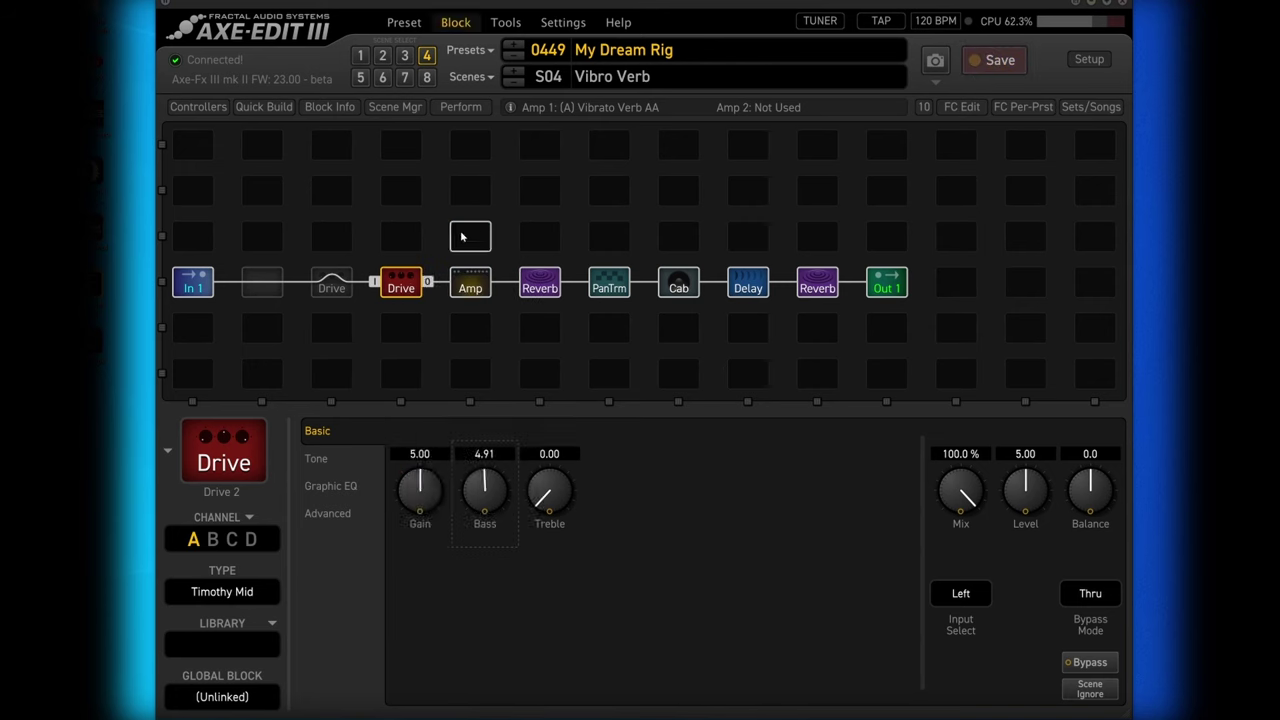
left_click(512, 83)
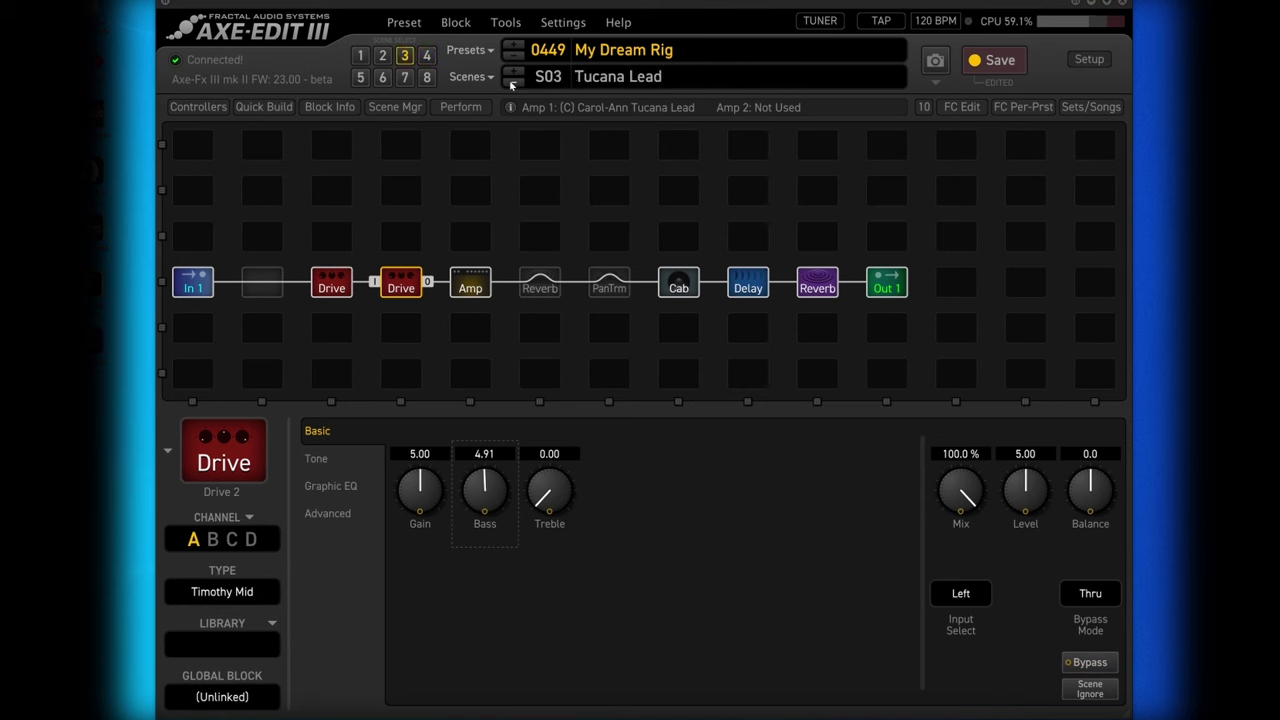
left_click(514, 83)
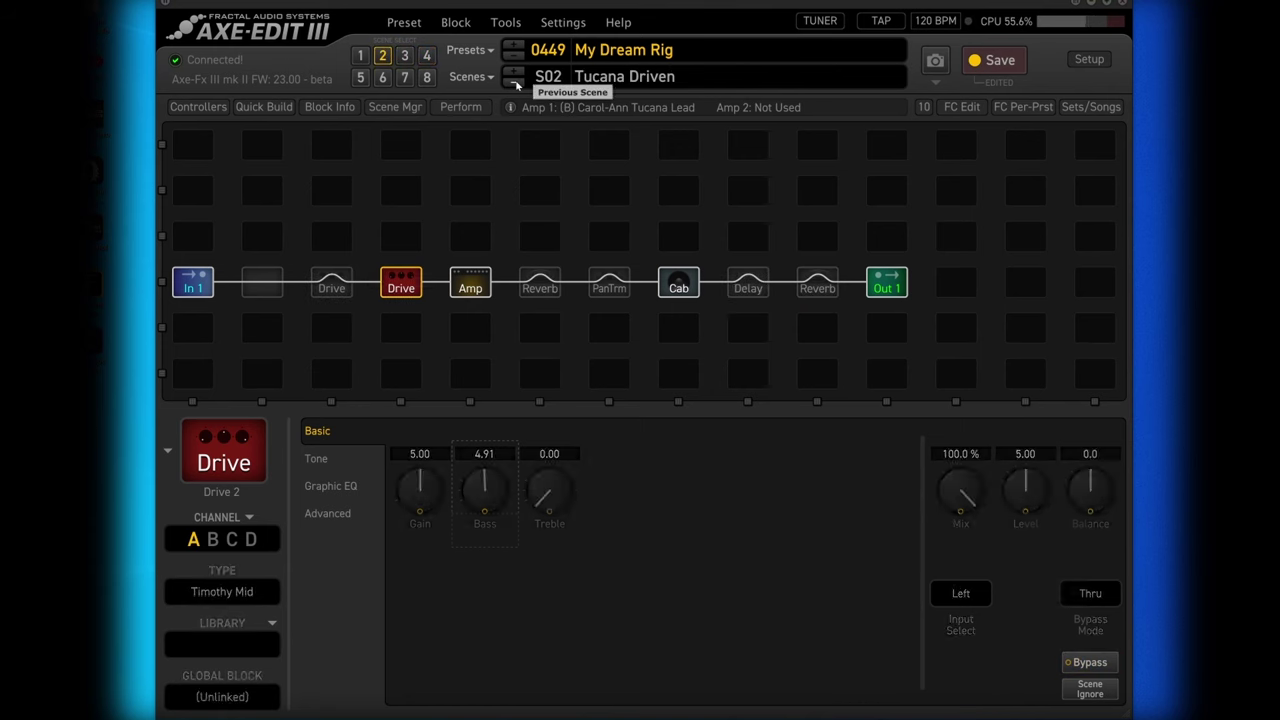
left_click(516, 85)
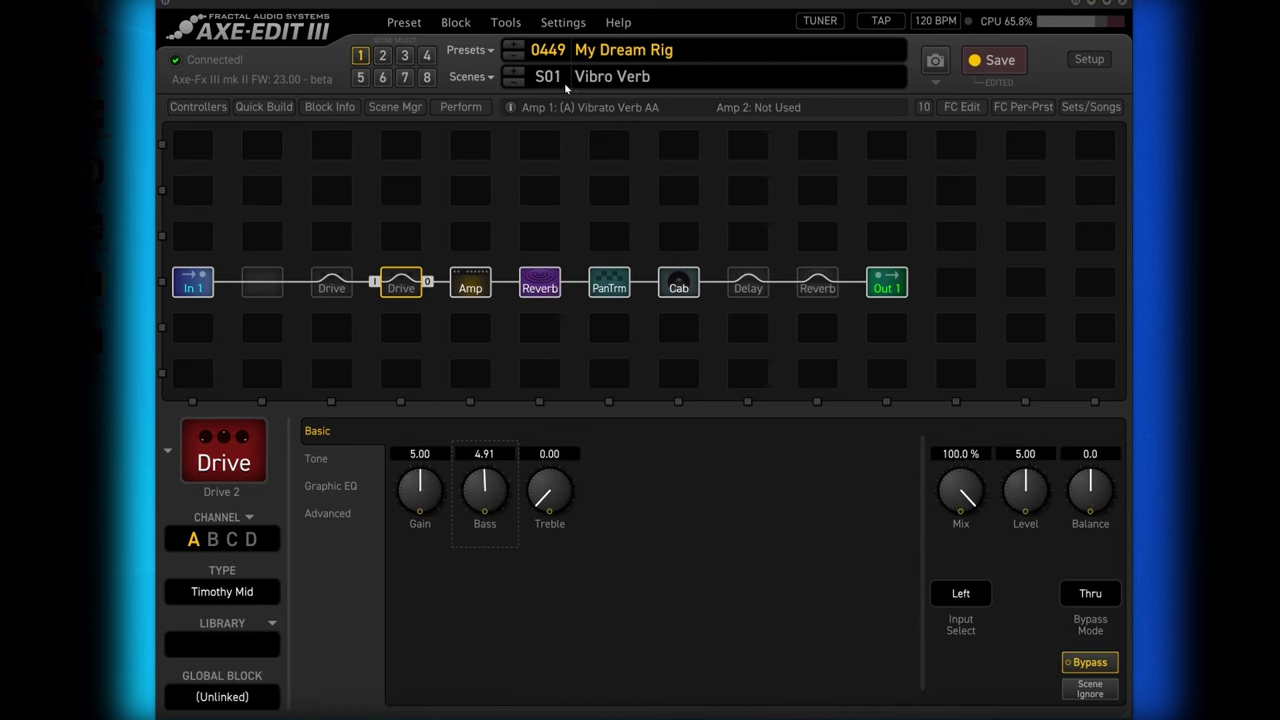
left_click(981, 61)
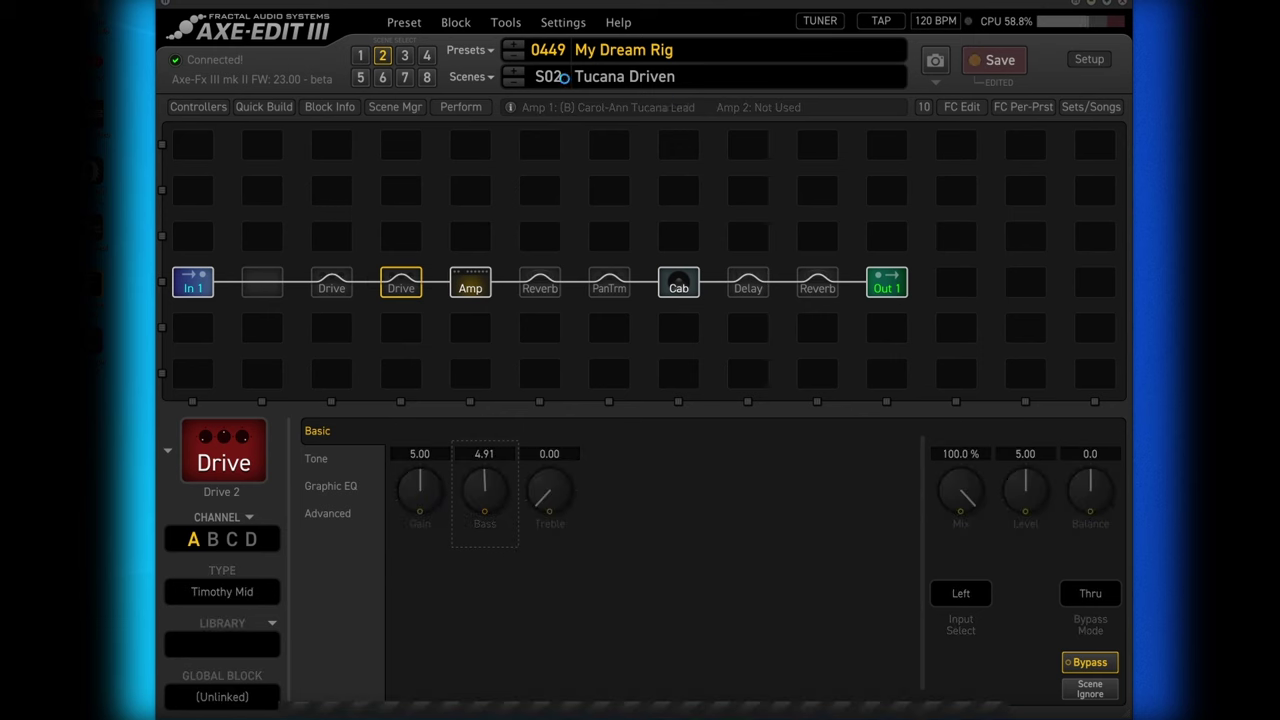
left_click(975, 62)
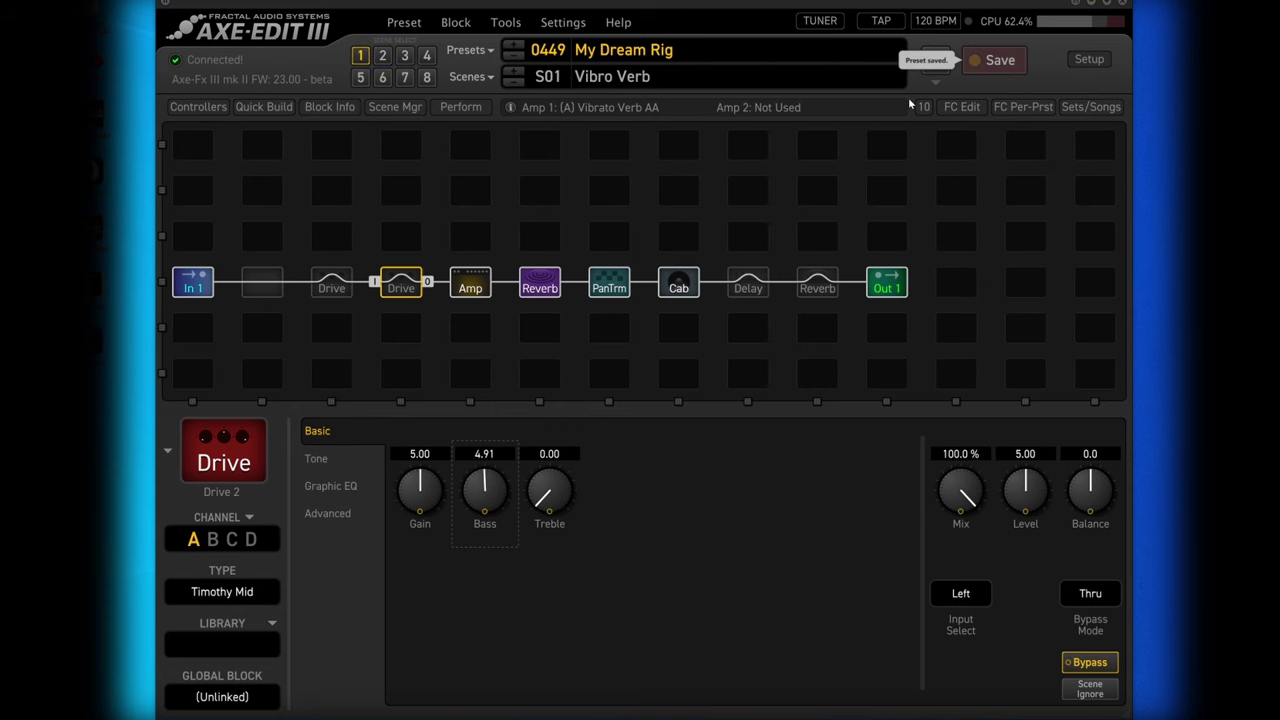